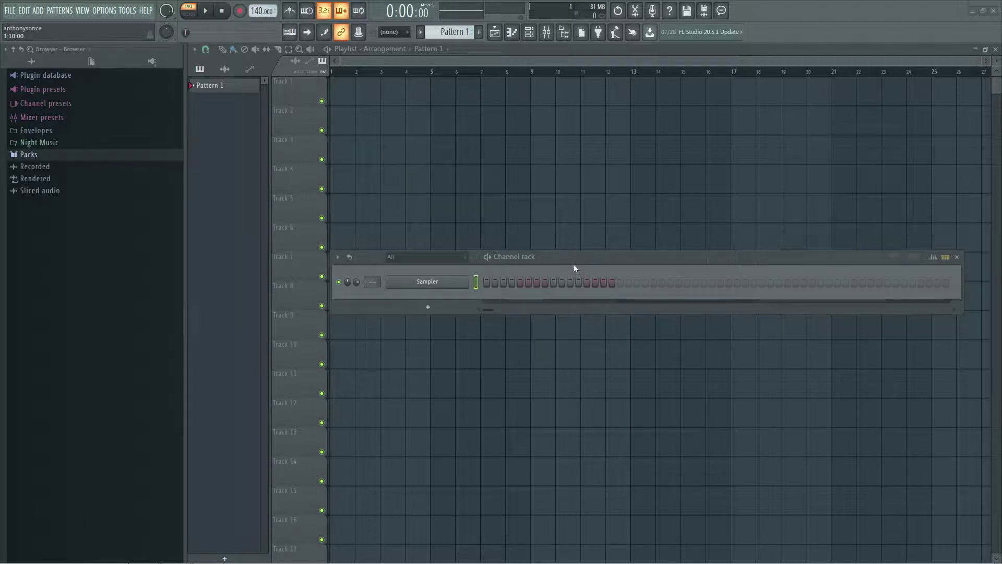
# Set the project tempo to 171 BPM and reposition the channel rack over the playlist
pyautogui.moveTo(574, 264); pyautogui.dragTo(385, 291)
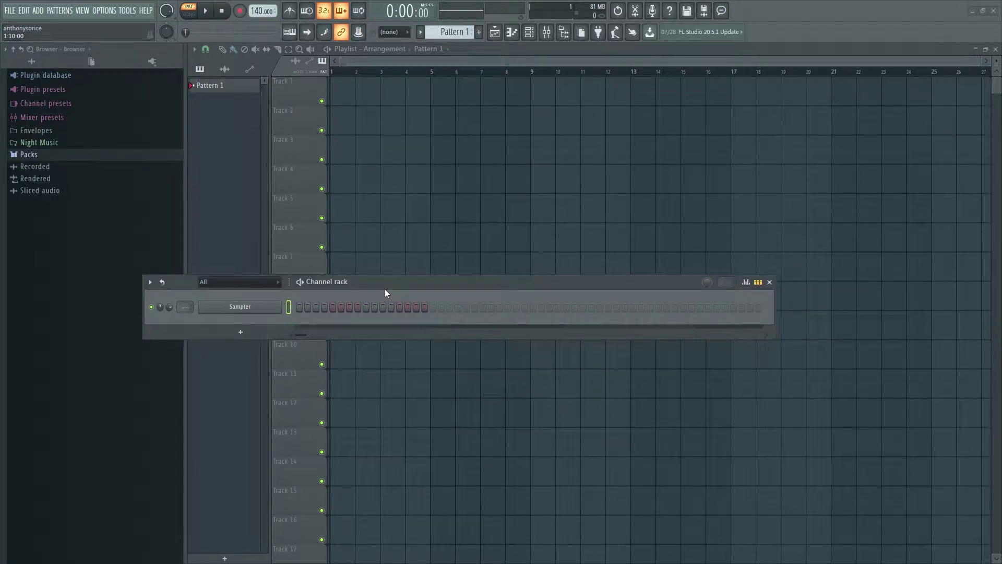
pyautogui.moveTo(386, 292); pyautogui.dragTo(509, 294)
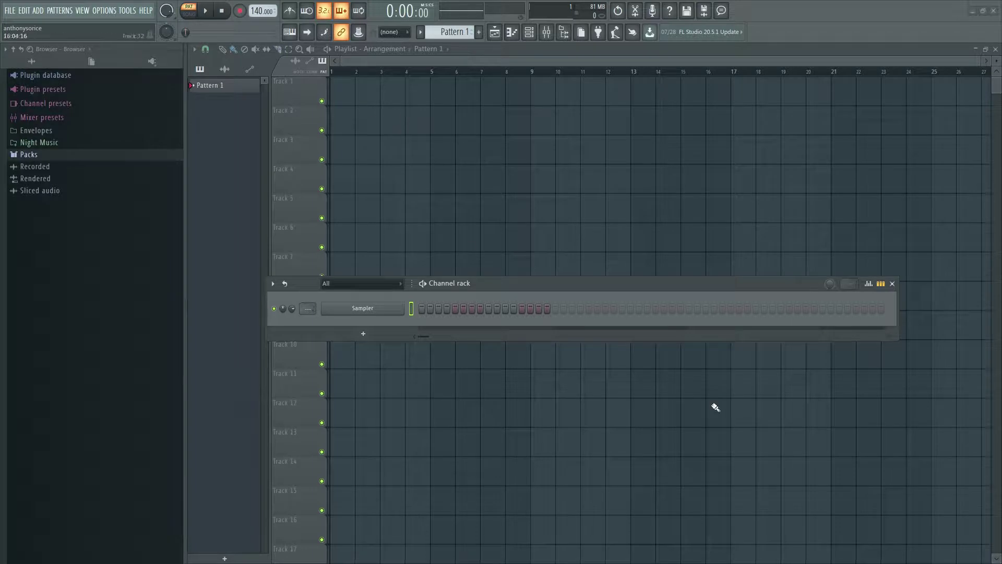
pyautogui.moveTo(257, 11); pyautogui.dragTo(257, 7)
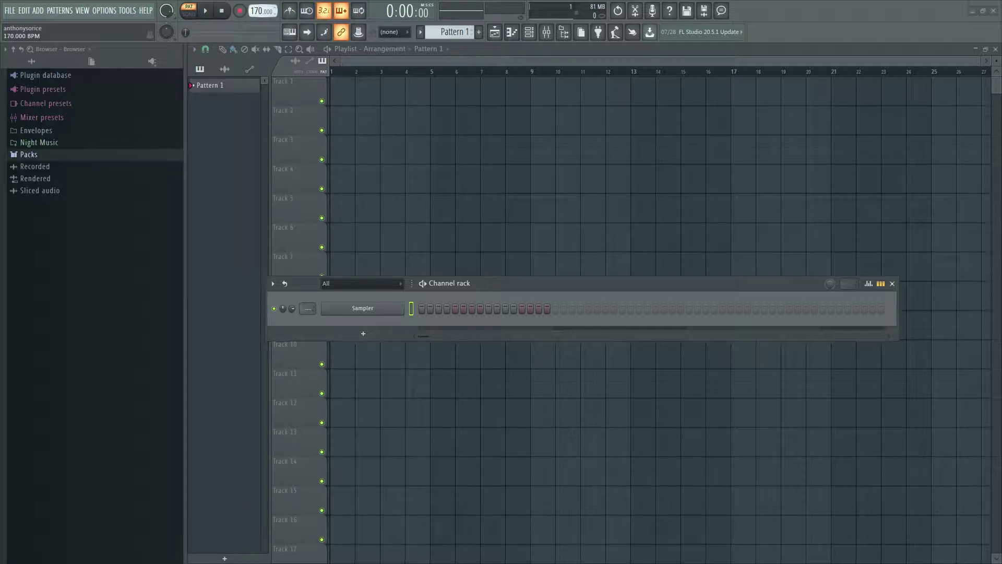
pyautogui.moveTo(496, 301); pyautogui.dragTo(306, 276)
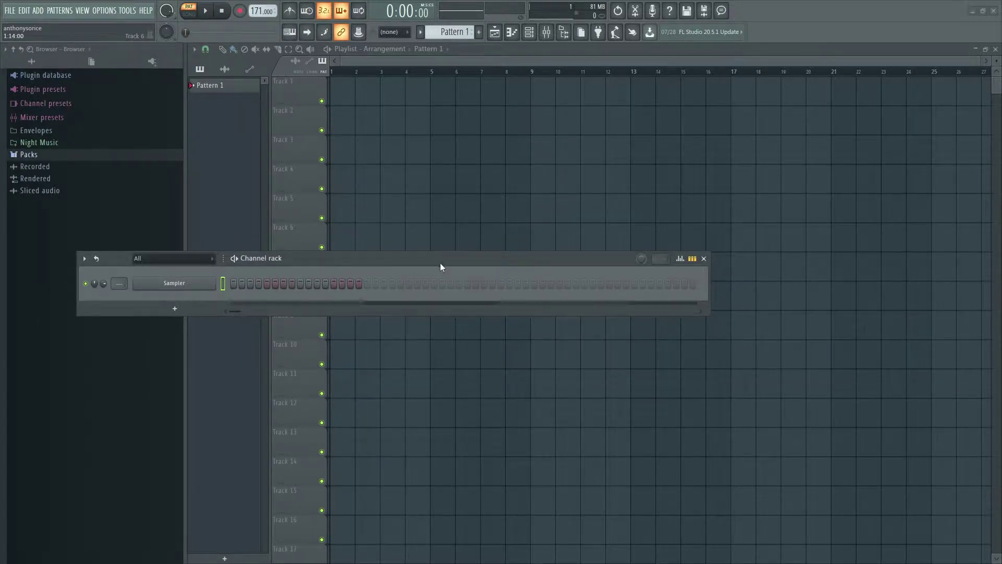
pyautogui.moveTo(440, 262); pyautogui.dragTo(573, 252)
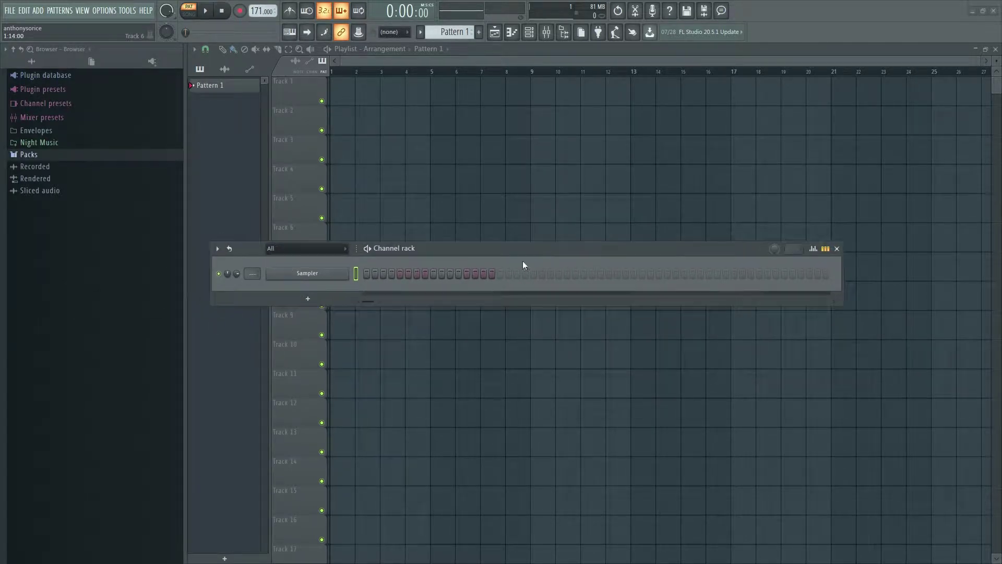
# Add a Kontakt 5 channel to the channel rack and move its plugin window fully into view
pyautogui.click(313, 302)
pyautogui.click(326, 438)
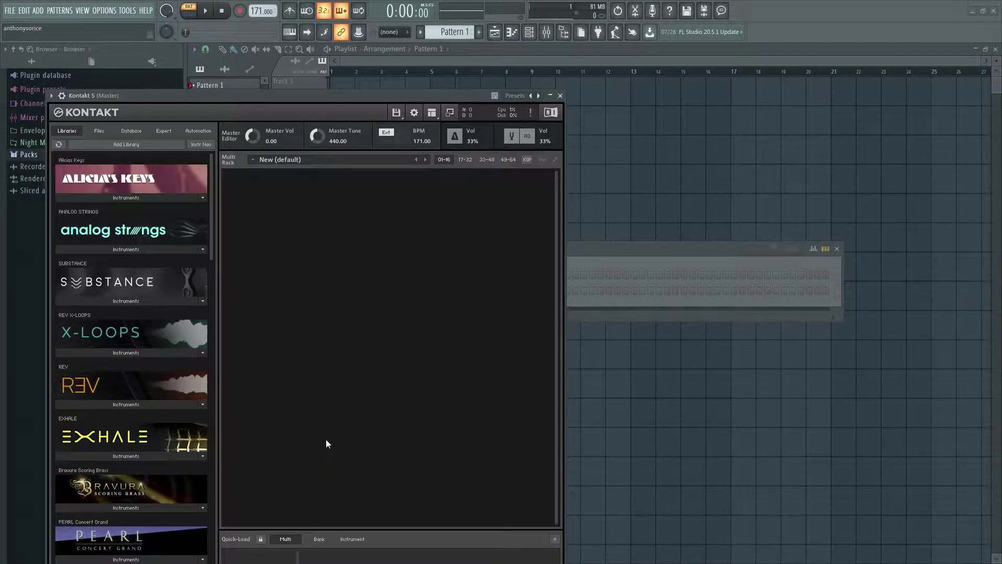
pyautogui.moveTo(410, 93); pyautogui.dragTo(533, 44)
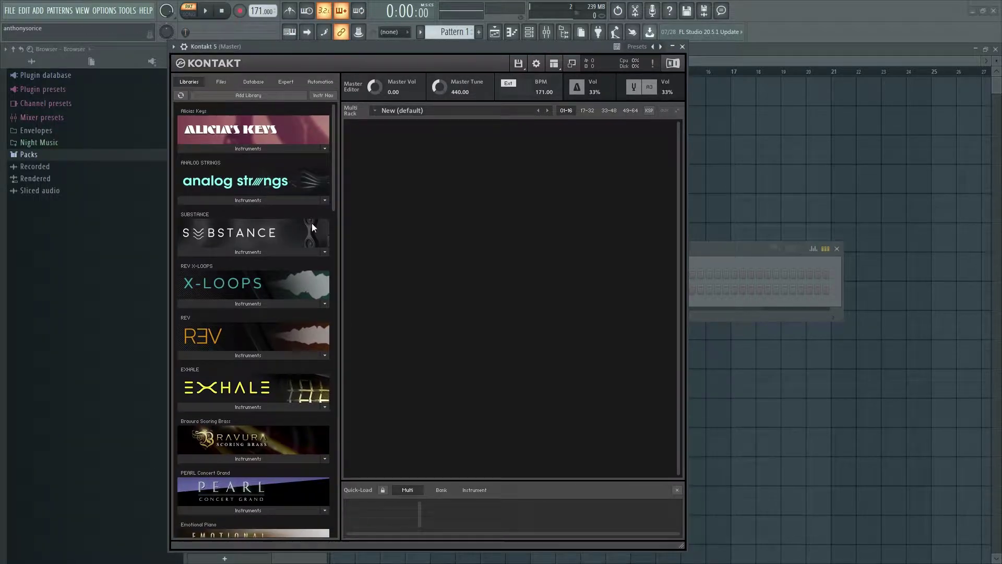
# Load Session Horns Pro - Performance.nki from the Session Horns Pro library into Kontakt and close the plugin window
pyautogui.moveTo(334, 189); pyautogui.dragTo(331, 485)
pyautogui.click(237, 398)
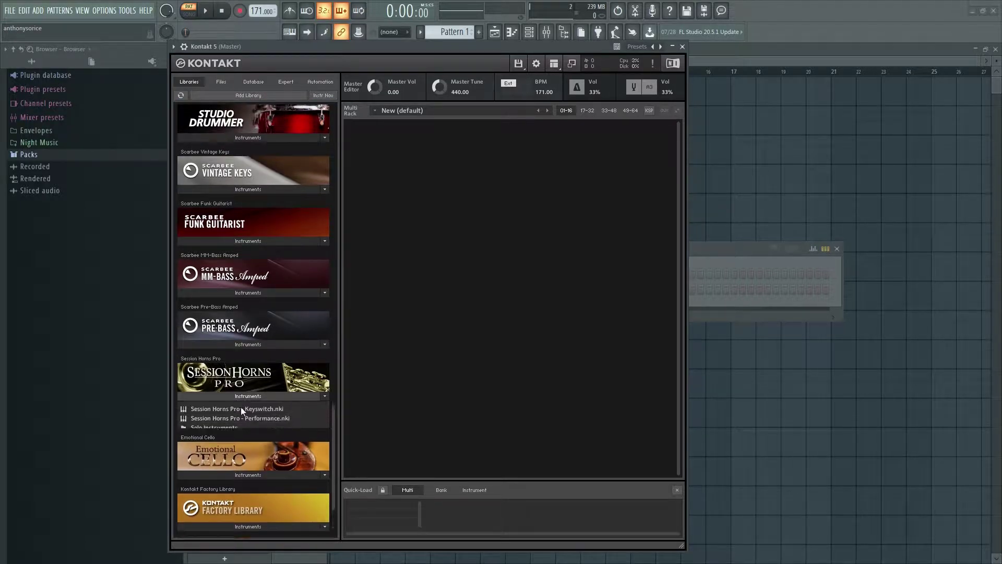
pyautogui.doubleClick(277, 419)
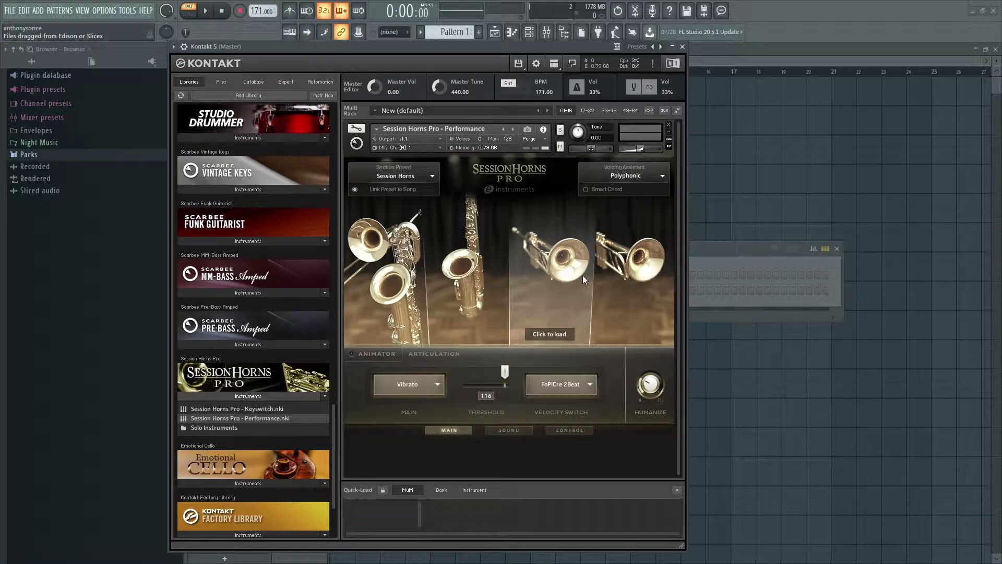
pyautogui.click(682, 47)
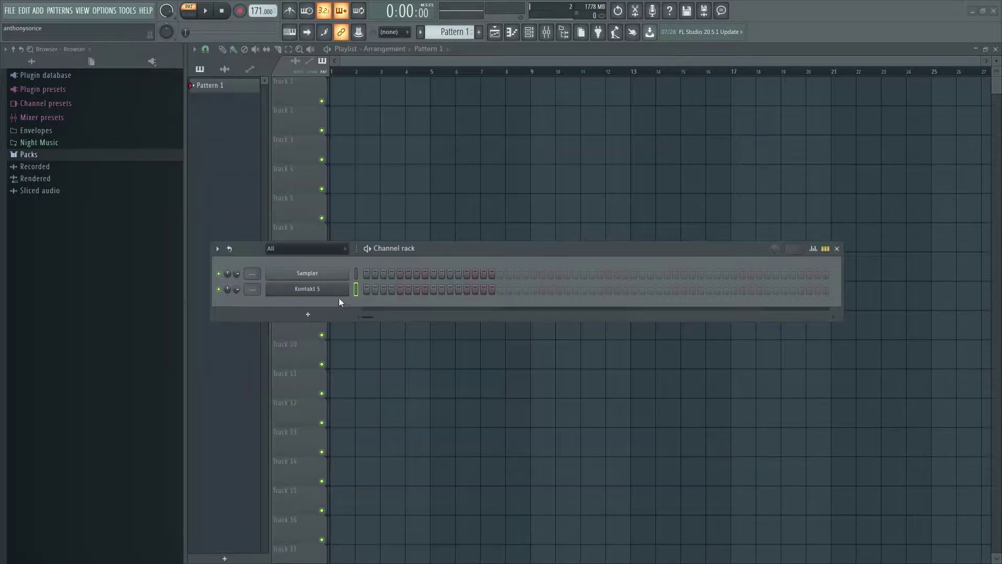
pyautogui.rightClick(292, 288)
pyautogui.click(313, 291)
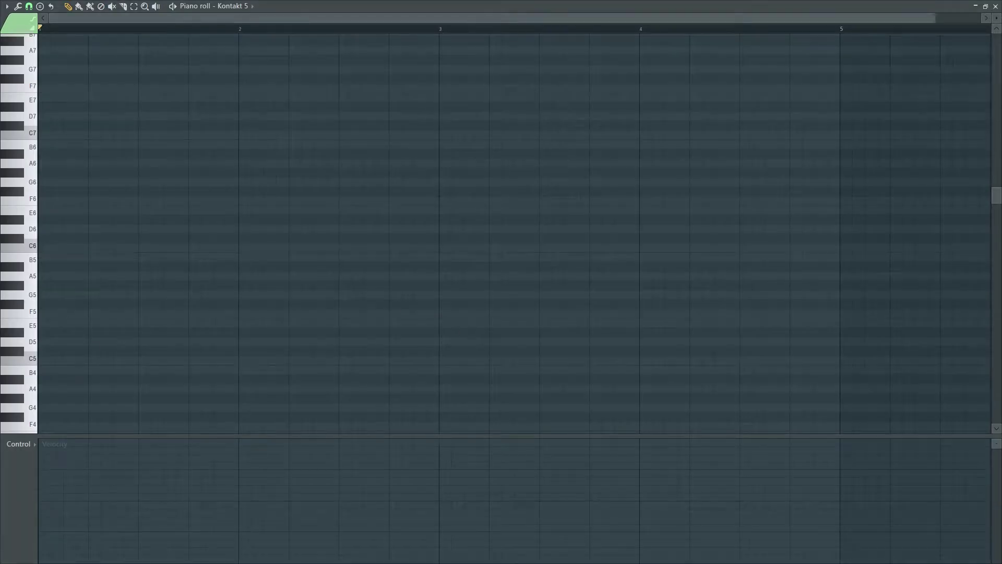
pyautogui.click(986, 6)
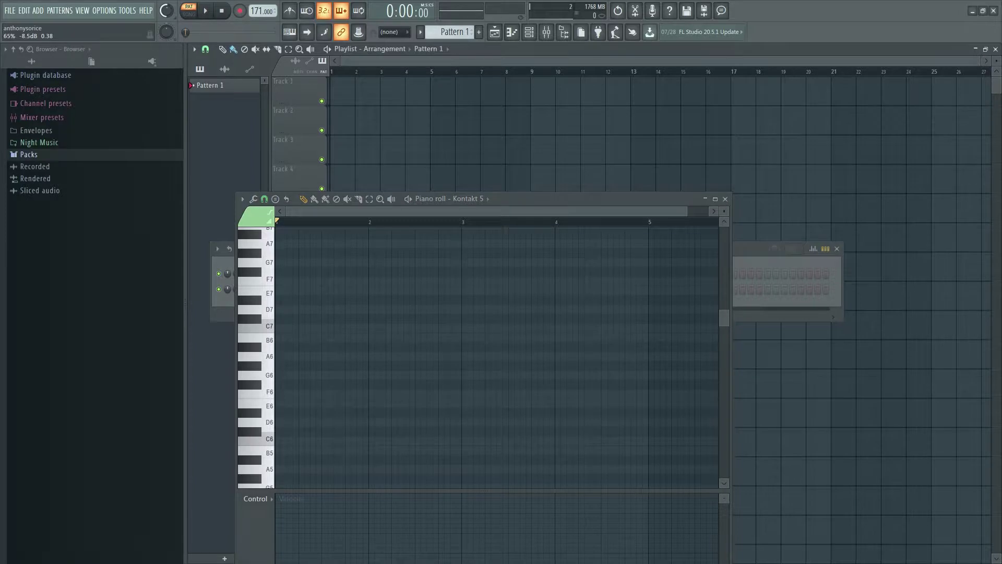
pyautogui.click(716, 200)
pyautogui.hotkey('alt', 'Tab')
pyautogui.hotkey('alt', 'Tab')
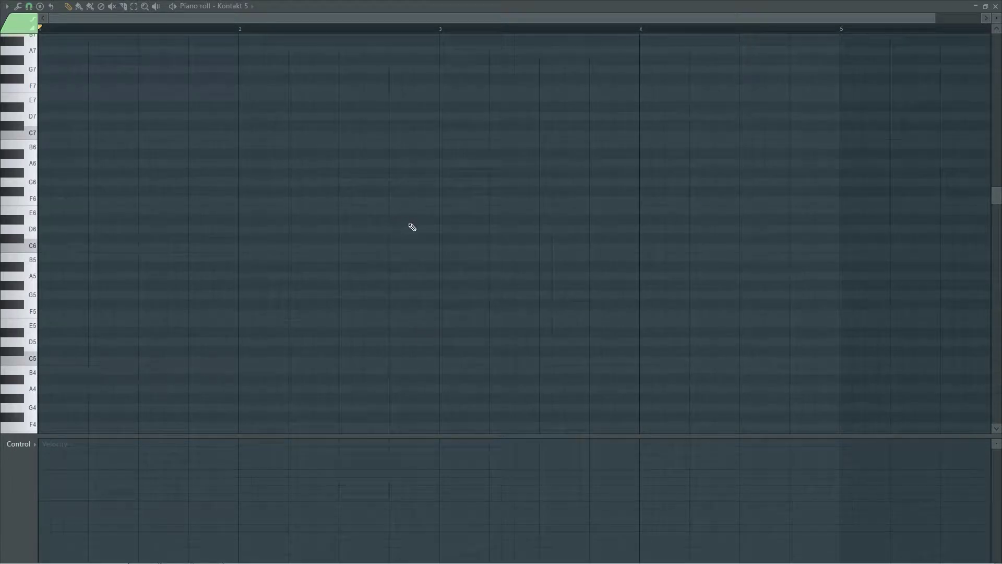
pyautogui.click(177, 174)
pyautogui.rightClick(179, 174)
pyautogui.click(996, 7)
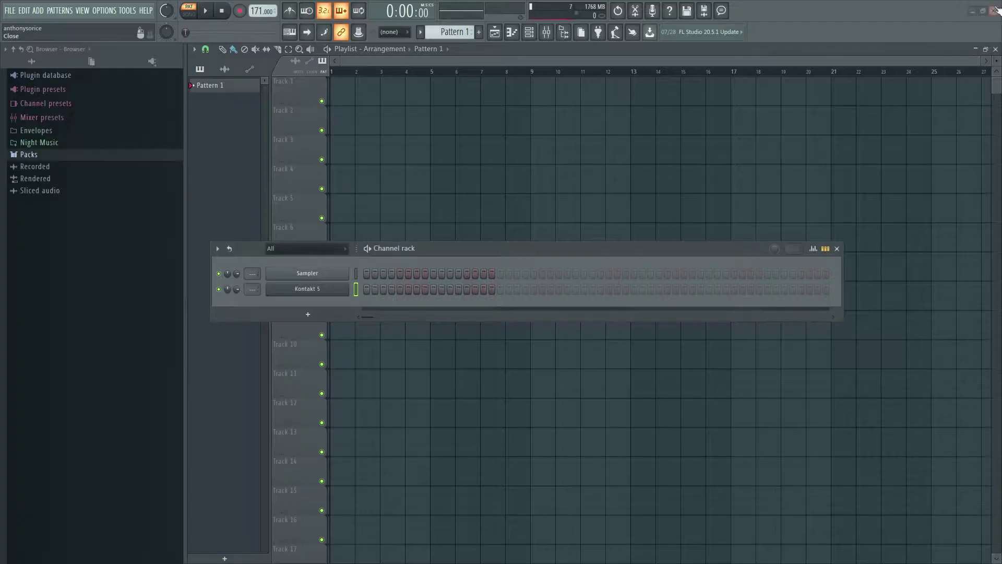
# Open the Kontakt 5 channel's piano roll and place half-beat C5 notes on beats 1, 2 and 3 of bar 1
pyautogui.rightClick(345, 289)
pyautogui.click(388, 293)
pyautogui.click(42, 247)
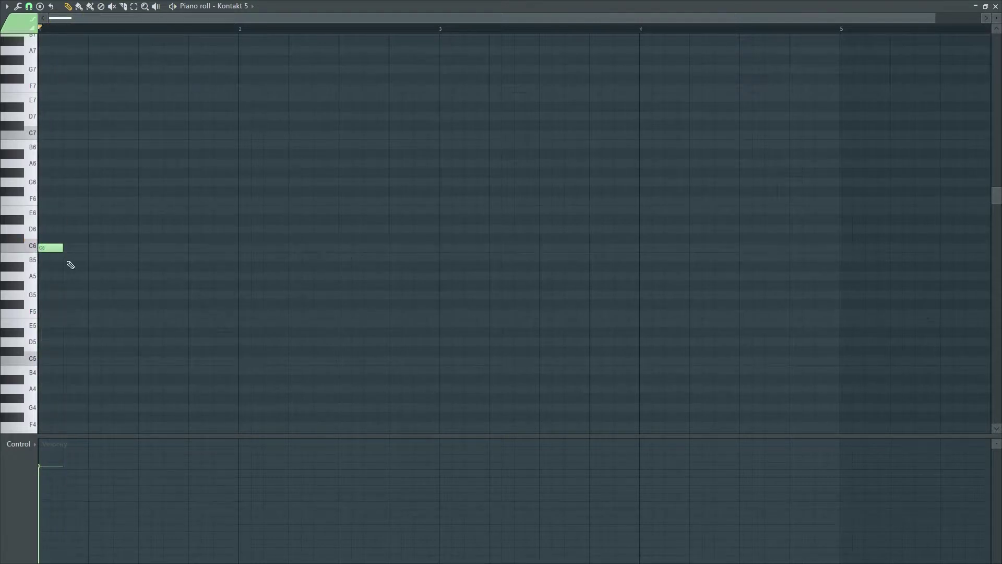
pyautogui.moveTo(50, 247); pyautogui.dragTo(49, 360)
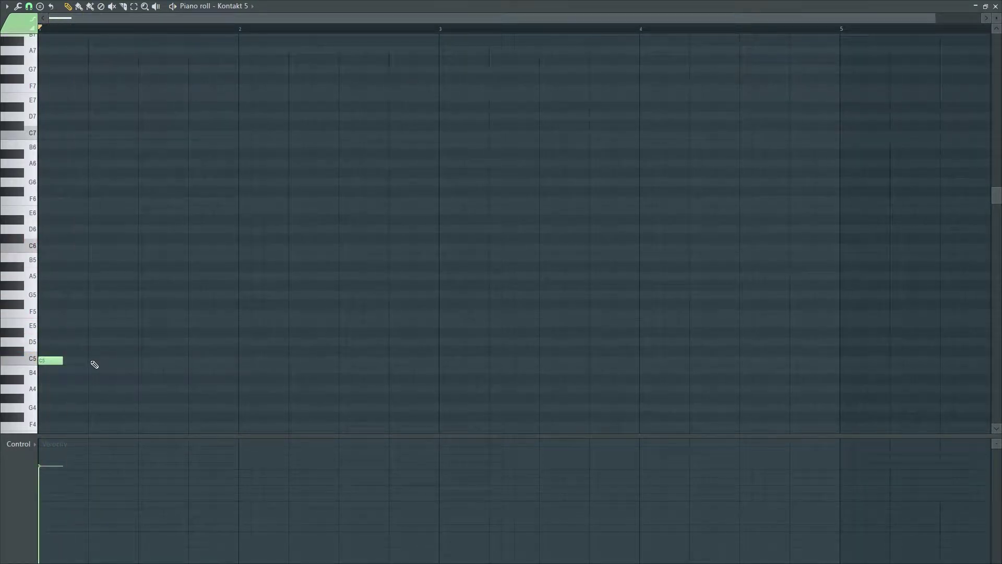
pyautogui.click(94, 361)
pyautogui.press('space')
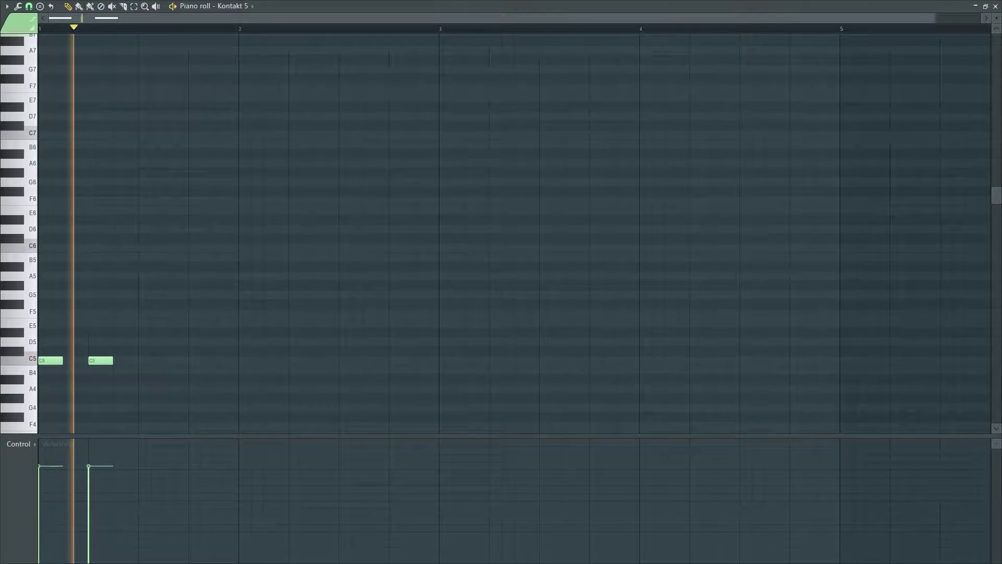
pyautogui.click(142, 360)
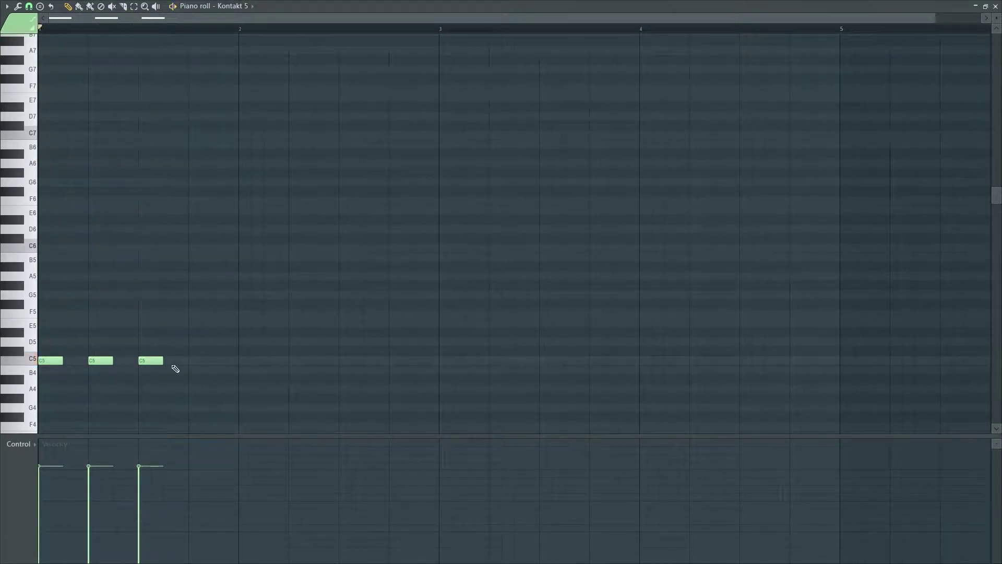
# Add a half-beat E5 directly after the third C5 and a one-beat G5 on beat 4, and audition the phrase
pyautogui.click(197, 323)
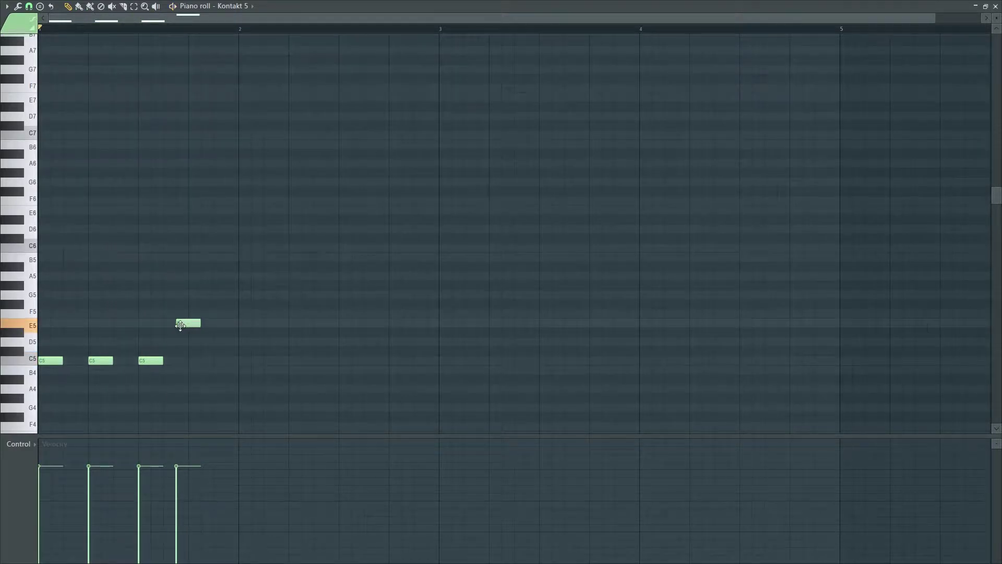
pyautogui.moveTo(193, 324); pyautogui.dragTo(177, 326)
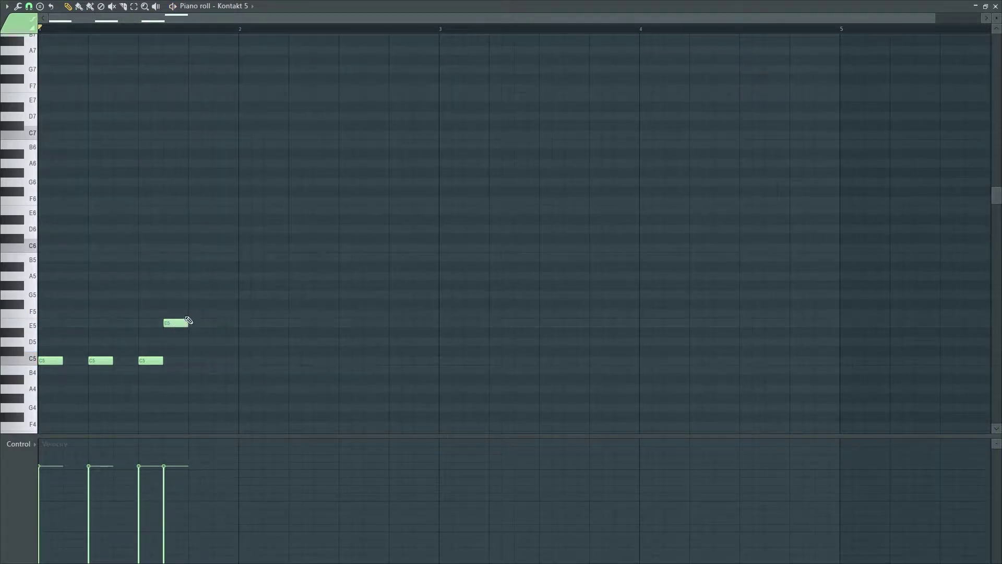
pyautogui.click(193, 296)
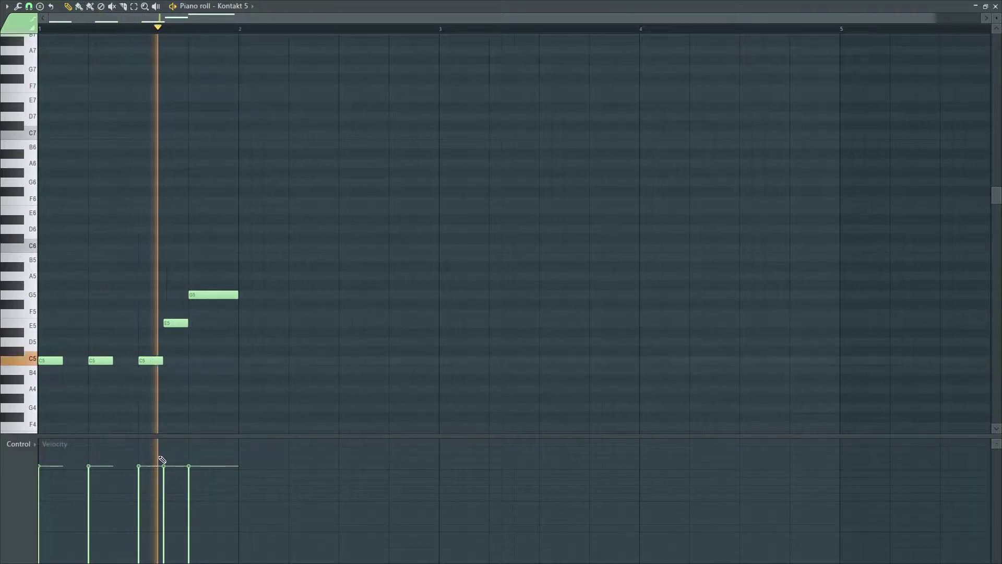
pyautogui.press('space')
# Lower the velocities of the third C5 and the E5 slightly, lengthen the E5 to overlap the G5, and play the phrase
pyautogui.click(140, 470)
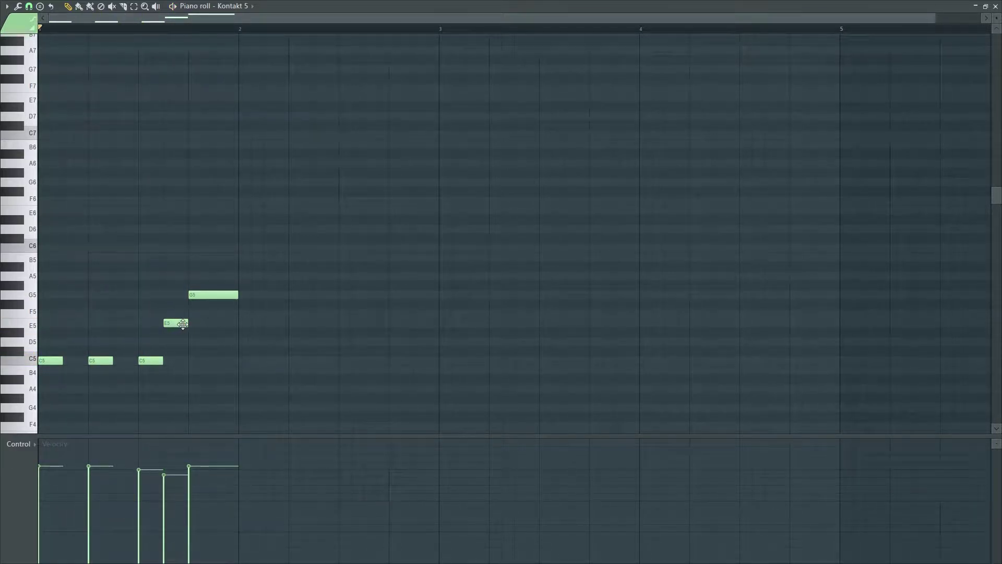
pyautogui.press('space')
pyautogui.press('space')
pyautogui.press('space')
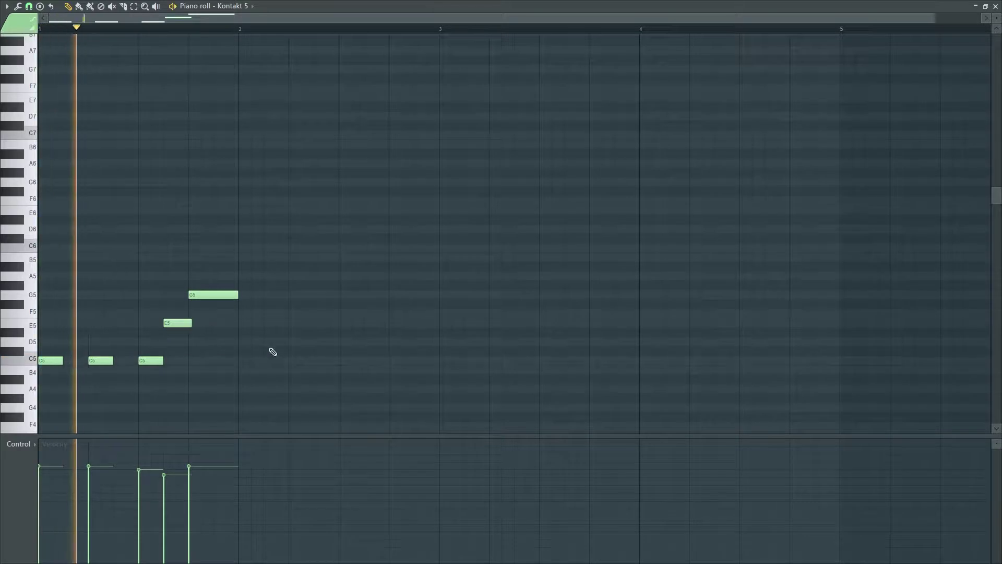
pyautogui.press('space')
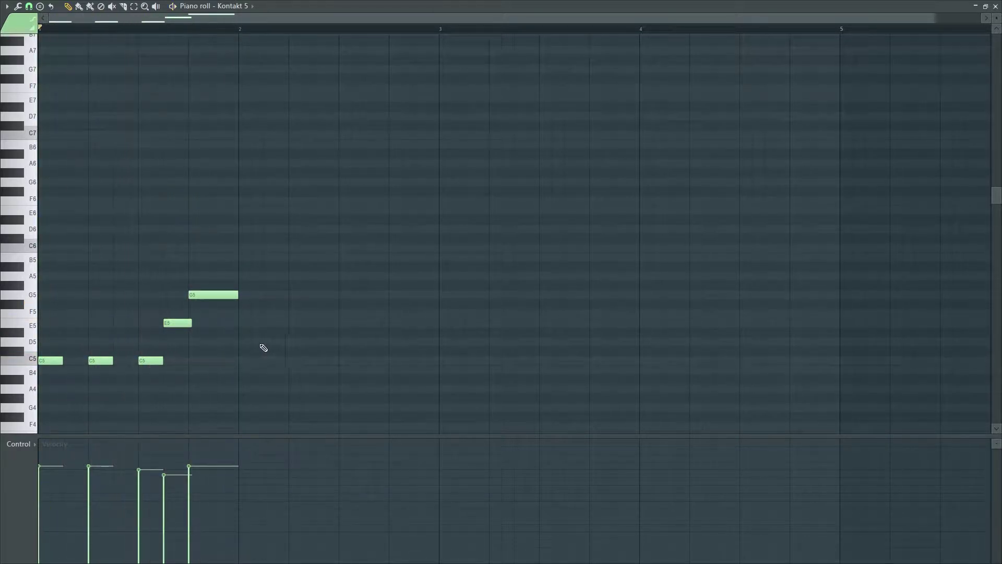
# Duplicate the whole bar 1 phrase and align the copy with the start of bar 2
pyautogui.hotkey('ctrl', 'a')
pyautogui.hotkey('ctrl', 'b')
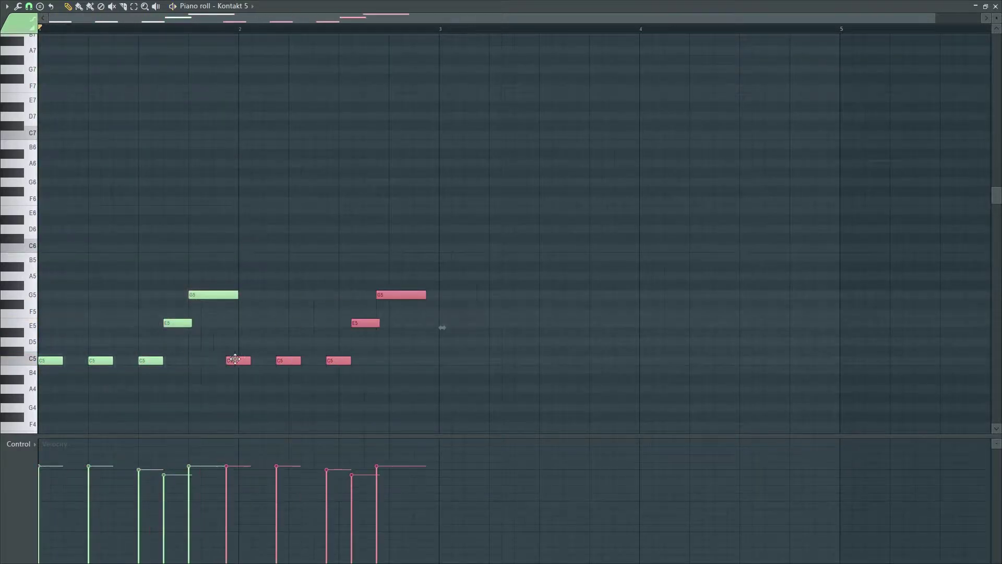
pyautogui.click(259, 337)
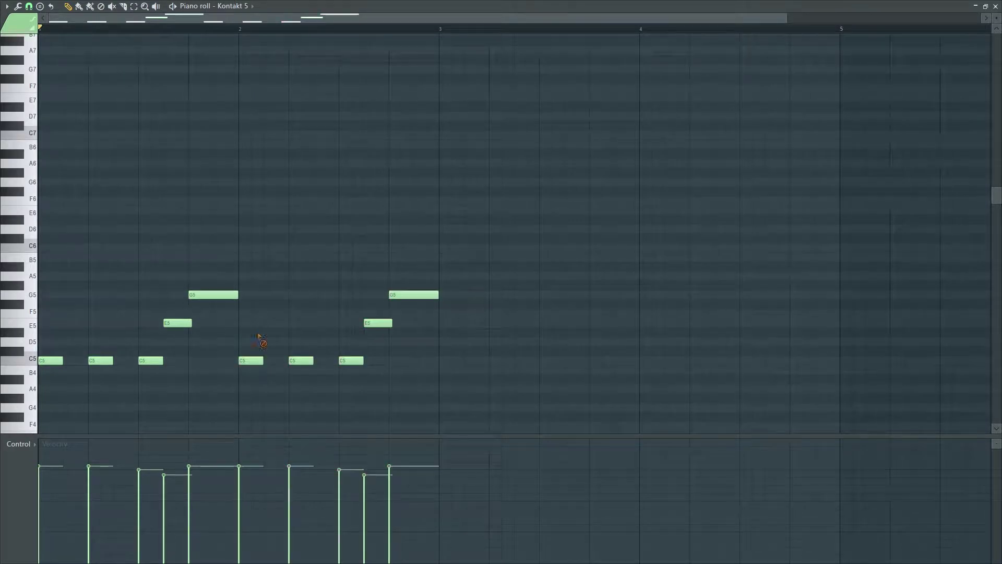
# Replace the last three notes of bar 2 with one E5 held from beat 3 to the bar's end, and play the result
pyautogui.rightClick(377, 322)
pyautogui.rightClick(400, 295)
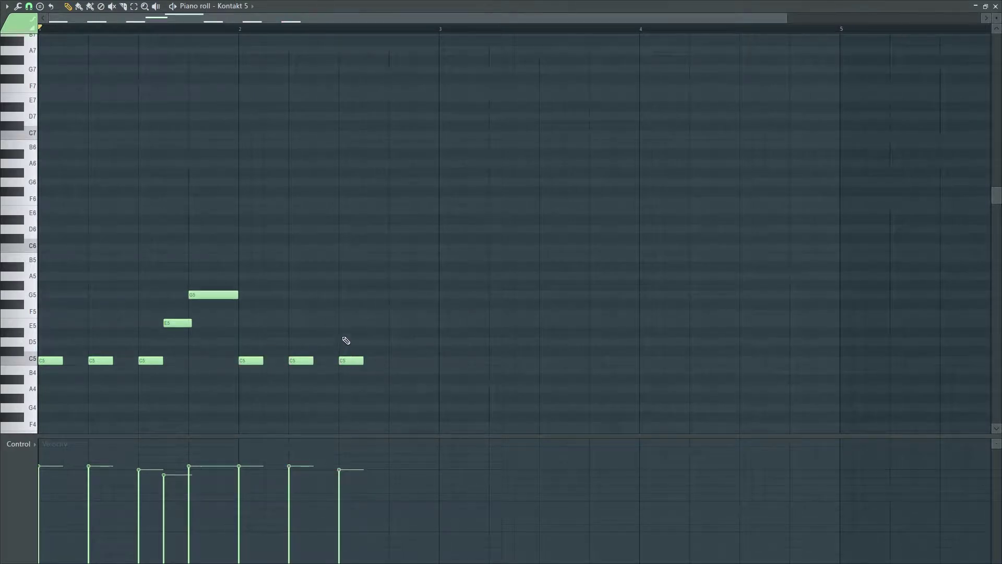
pyautogui.rightClick(352, 360)
pyautogui.click(365, 323)
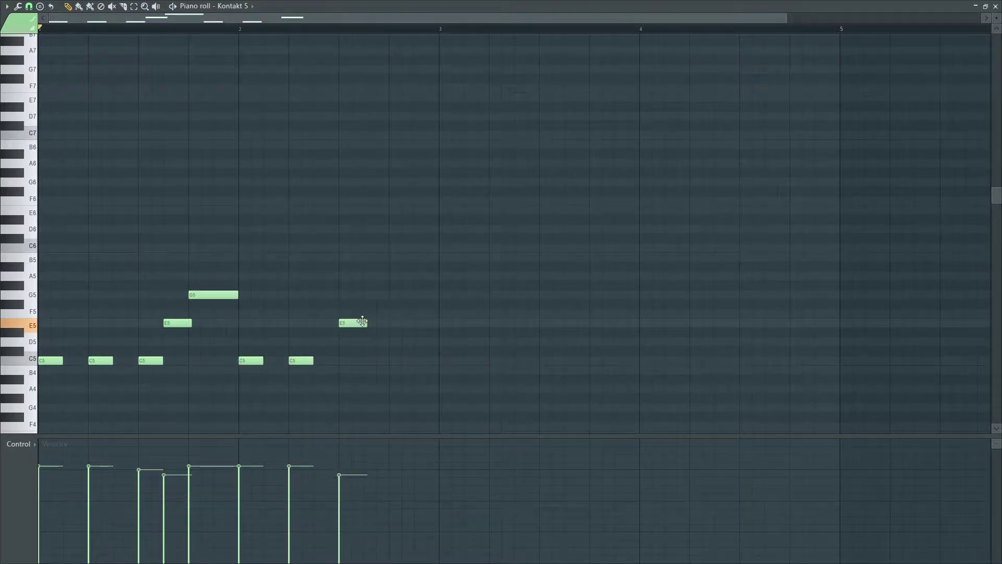
pyautogui.moveTo(366, 322); pyautogui.dragTo(438, 330)
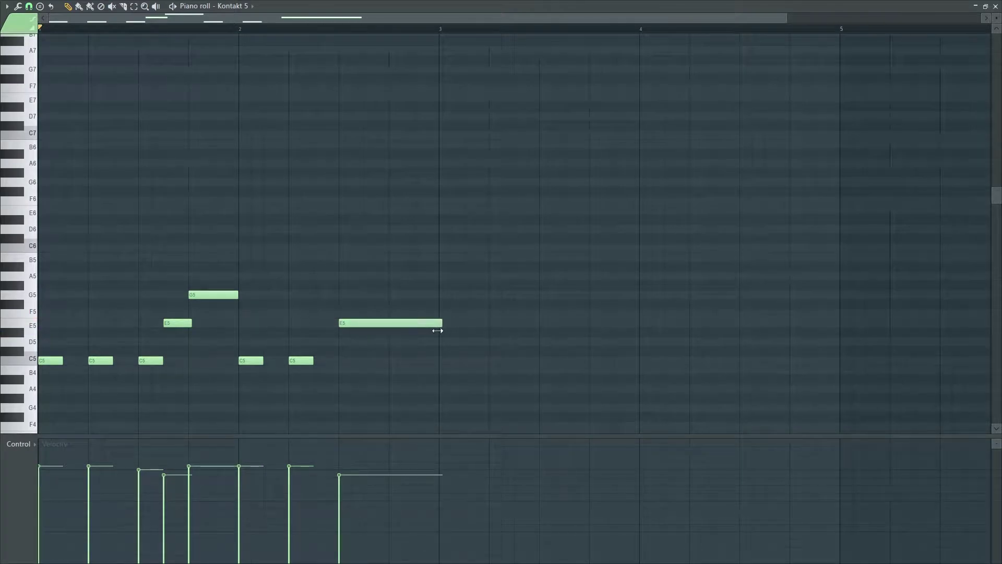
pyautogui.press('space')
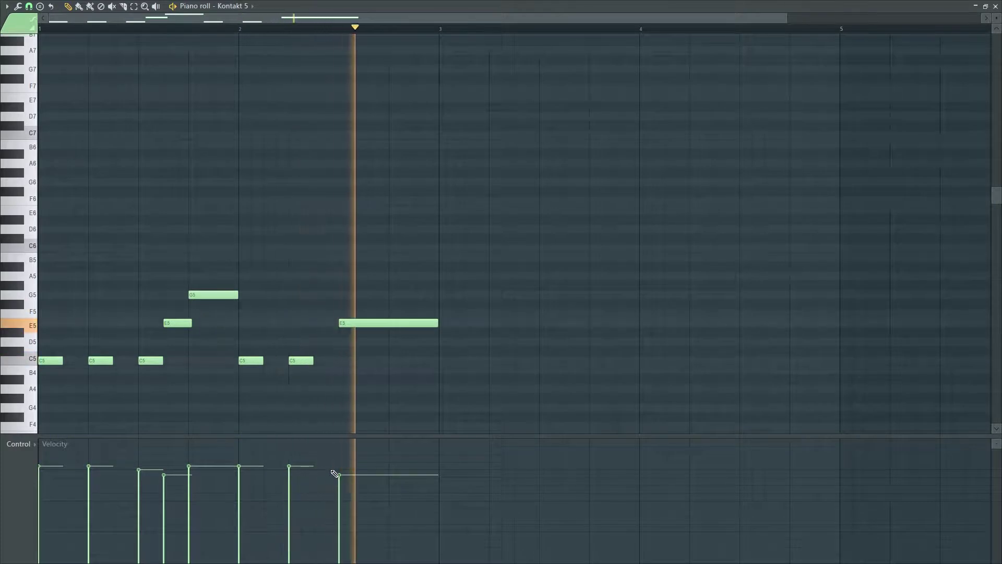
pyautogui.press('space')
# Copy the two-bar melody into bars 3 and 4, play it back and close the piano roll
pyautogui.hotkey('ctrl', 'a')
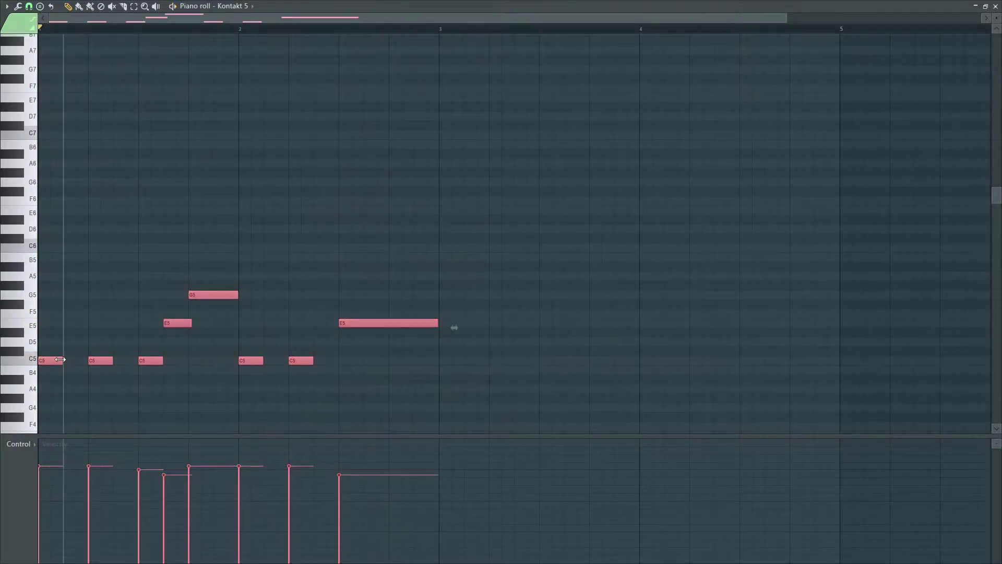
pyautogui.moveTo(88, 360); pyautogui.dragTo(488, 360)
pyautogui.click(459, 290)
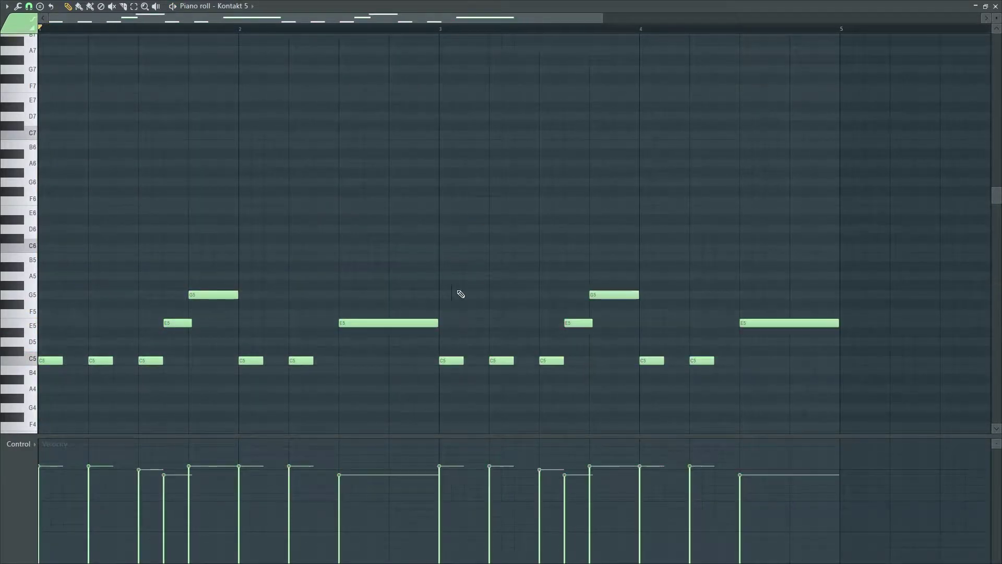
pyautogui.press('space')
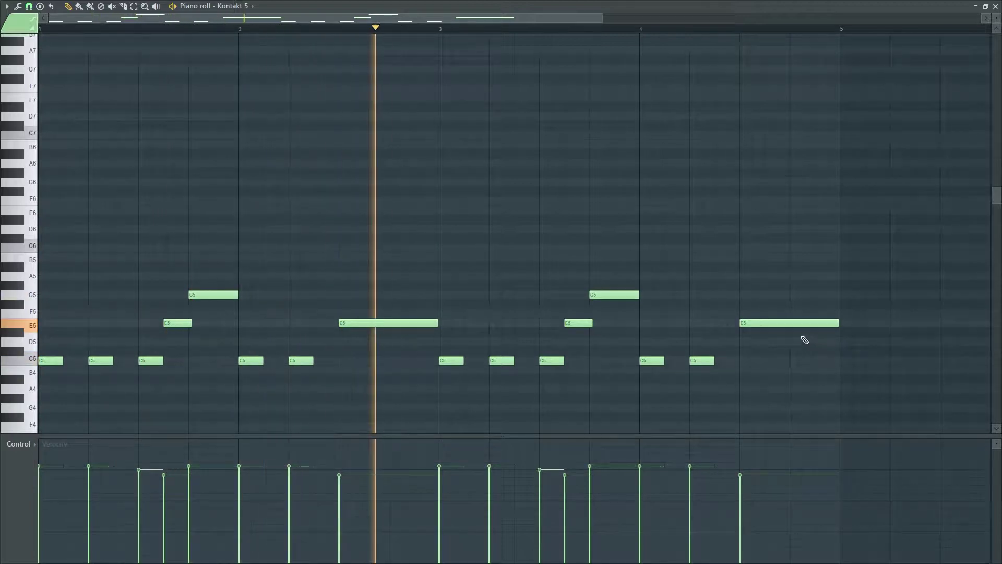
pyautogui.press('space')
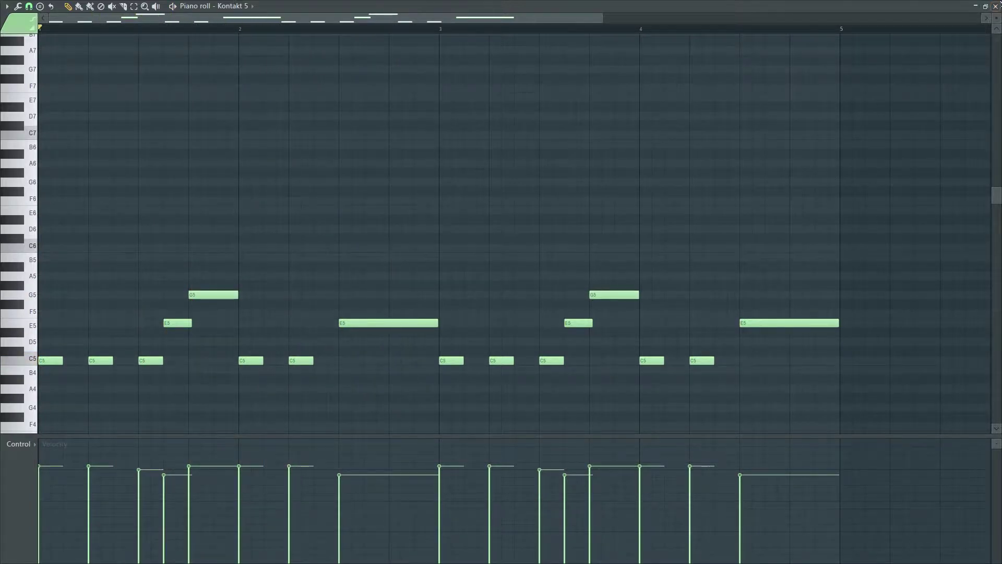
pyautogui.click(995, 6)
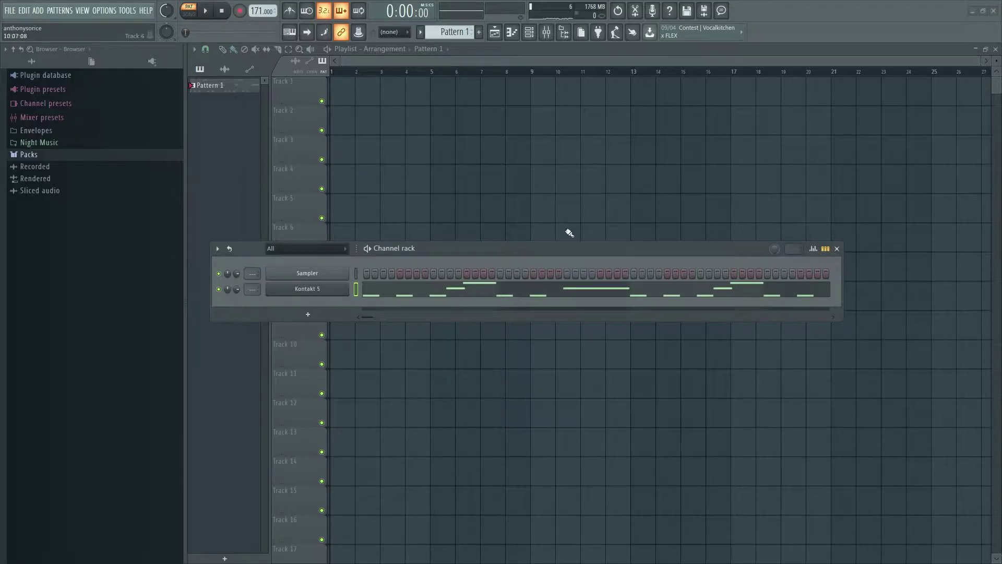
# Route the Kontakt 5 channel to mixer Insert 1, load Fruity Reeverb 2 in its first effect slot and play the melody
pyautogui.click(254, 292)
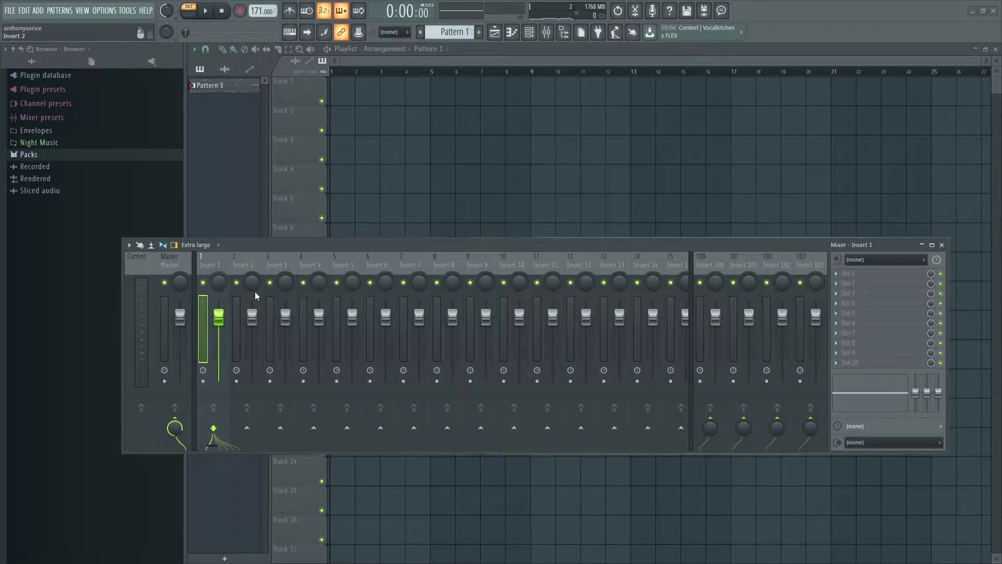
pyautogui.click(872, 275)
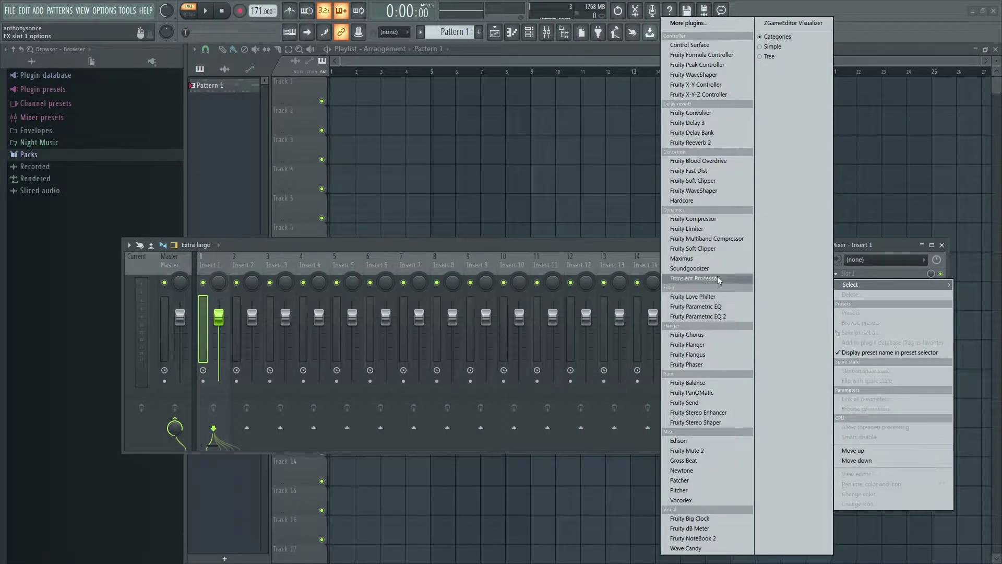
pyautogui.click(715, 144)
pyautogui.press('space')
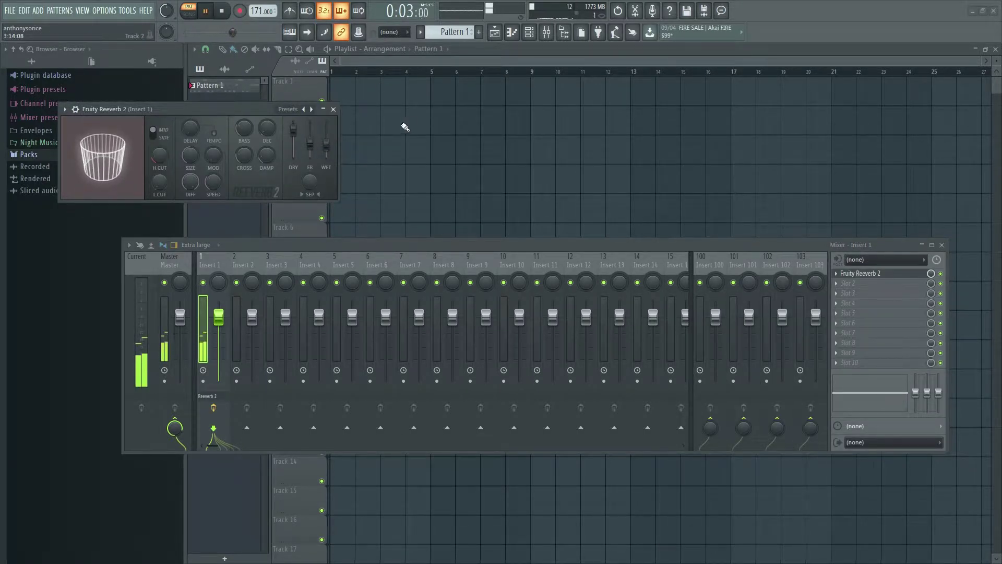
# Load Fruity Parametric EQ 2 in the second slot of Insert 1 and switch band 7 to a low pass filter during playback
pyautogui.click(848, 283)
pyautogui.click(744, 319)
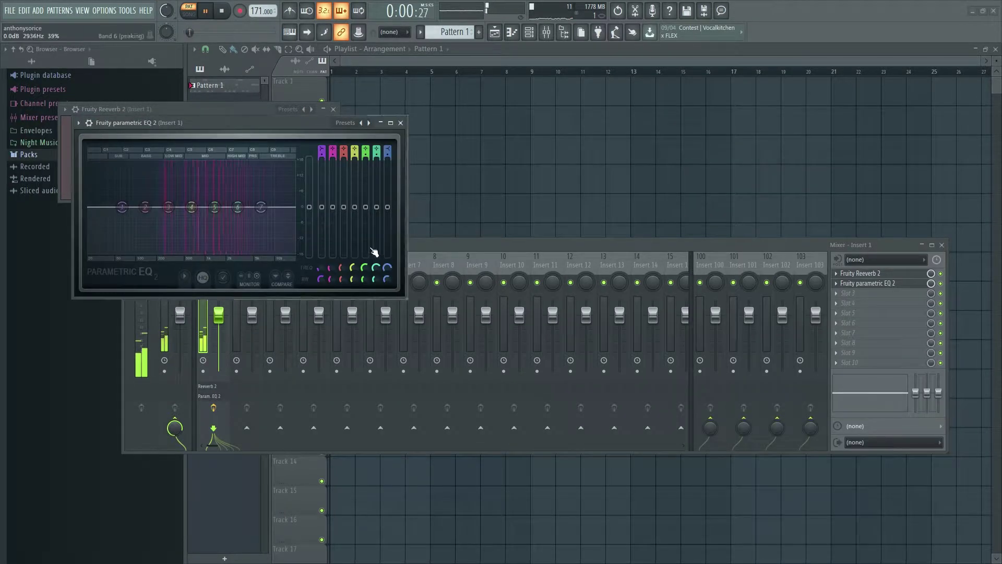
pyautogui.press('space')
pyautogui.moveTo(263, 207); pyautogui.dragTo(261, 208)
pyautogui.rightClick(263, 213)
pyautogui.click(318, 257)
pyautogui.press('space')
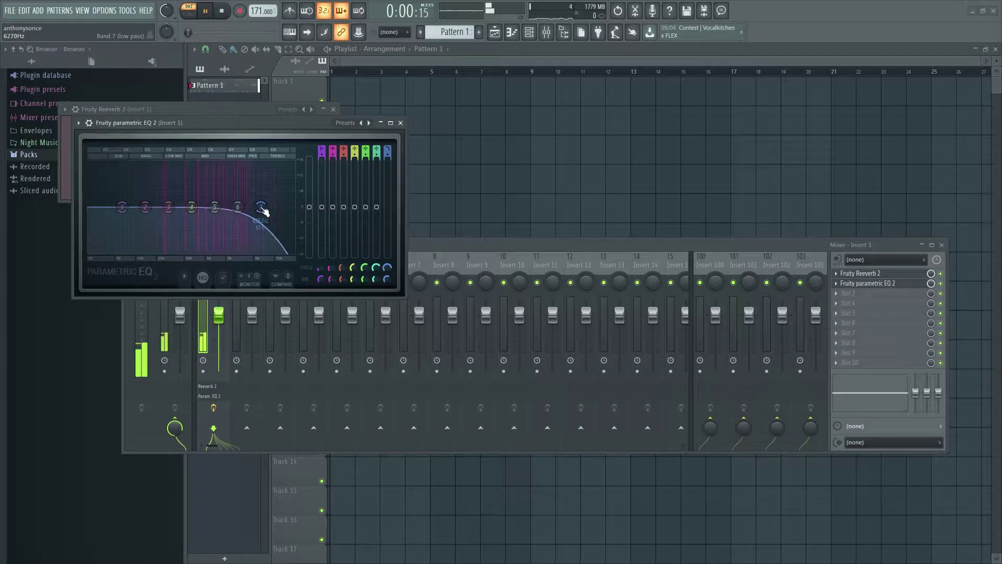
# Lower band 1 of the EQ to cut the lows and shift the band 7 low pass slightly higher in frequency
pyautogui.moveTo(121, 207)
pyautogui.mouseDown()
pyautogui.moveTo(134, 212)
pyautogui.moveTo(128, 224)
pyautogui.mouseUp()
pyautogui.moveTo(260, 207)
pyautogui.mouseDown()
pyautogui.moveTo(242, 212)
pyautogui.moveTo(269, 208)
pyautogui.mouseUp()
pyautogui.press('space')
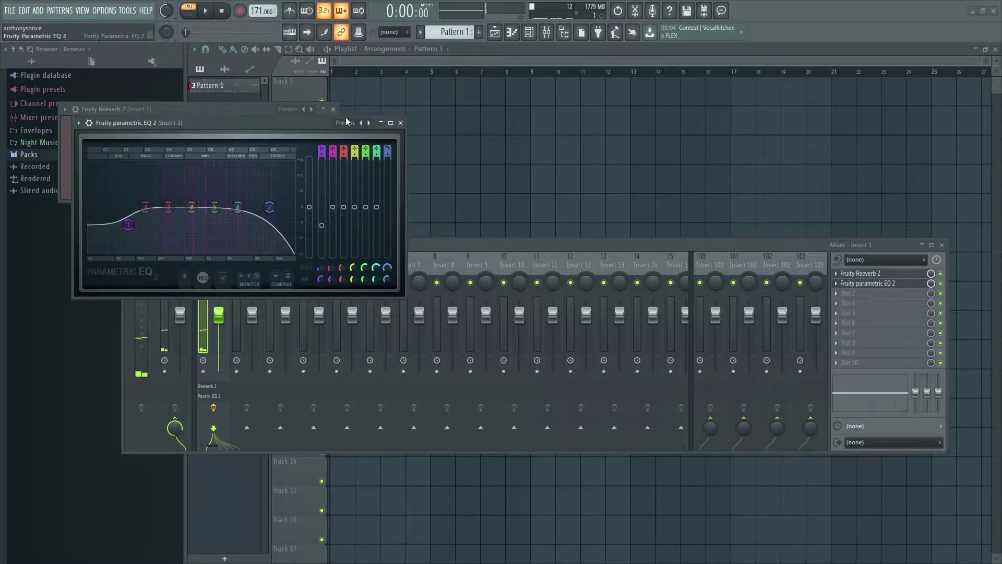
# Load Fruity Delay 3 in the third slot of Insert 1 with the Ping pong preset and play the melody
pyautogui.click(857, 293)
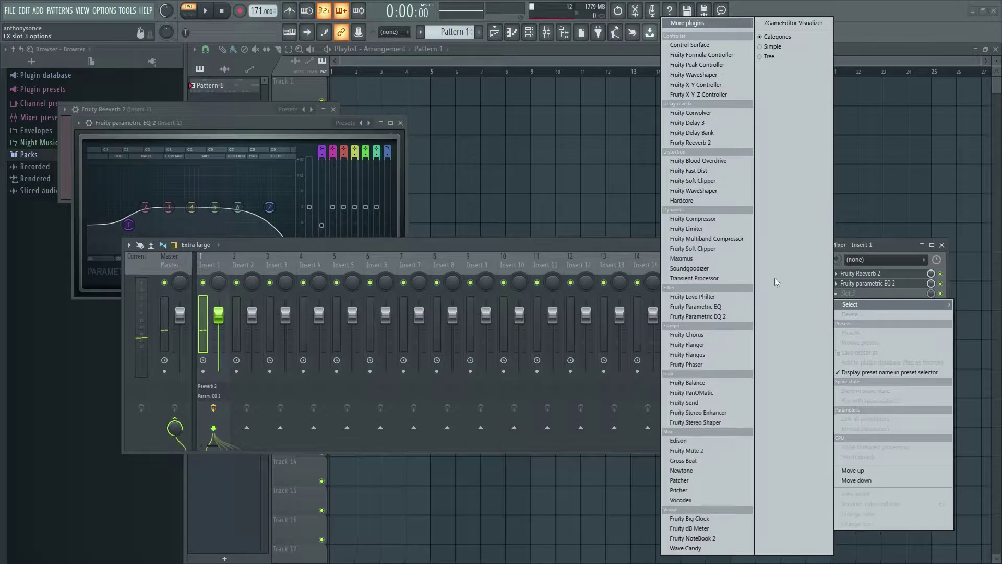
pyautogui.click(703, 122)
pyautogui.click(102, 136)
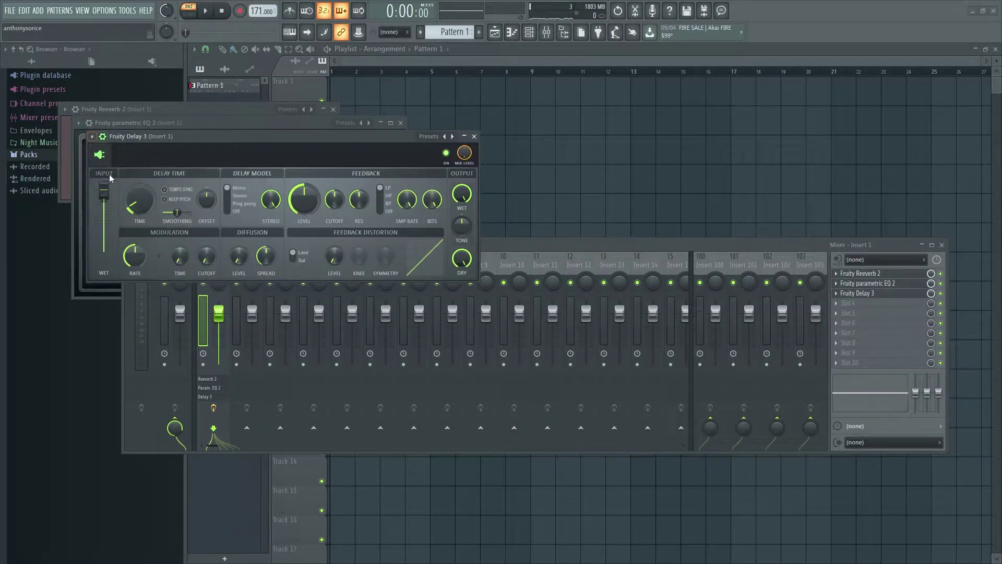
pyautogui.click(91, 136)
pyautogui.moveTo(106, 177)
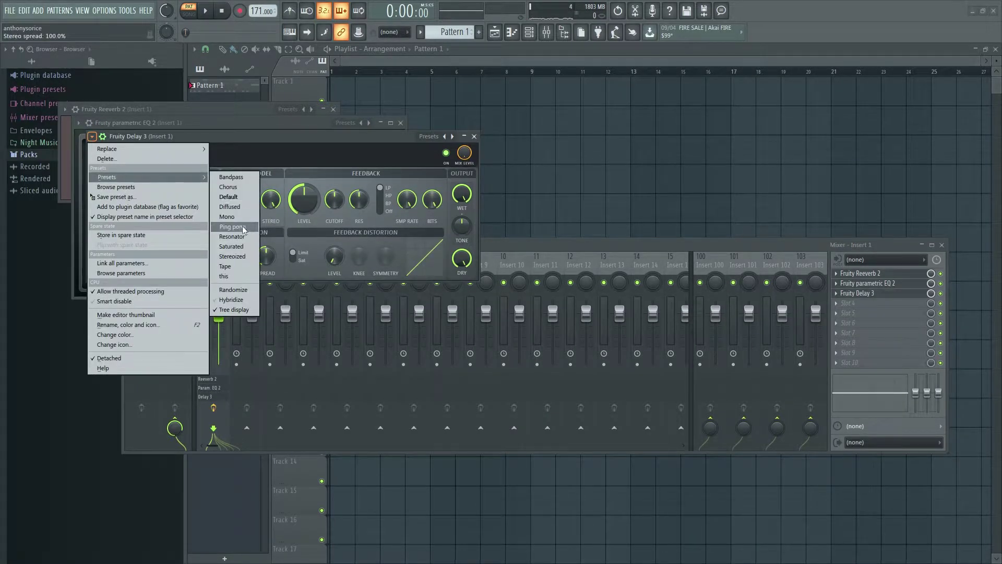
pyautogui.click(243, 207)
pyautogui.press('space')
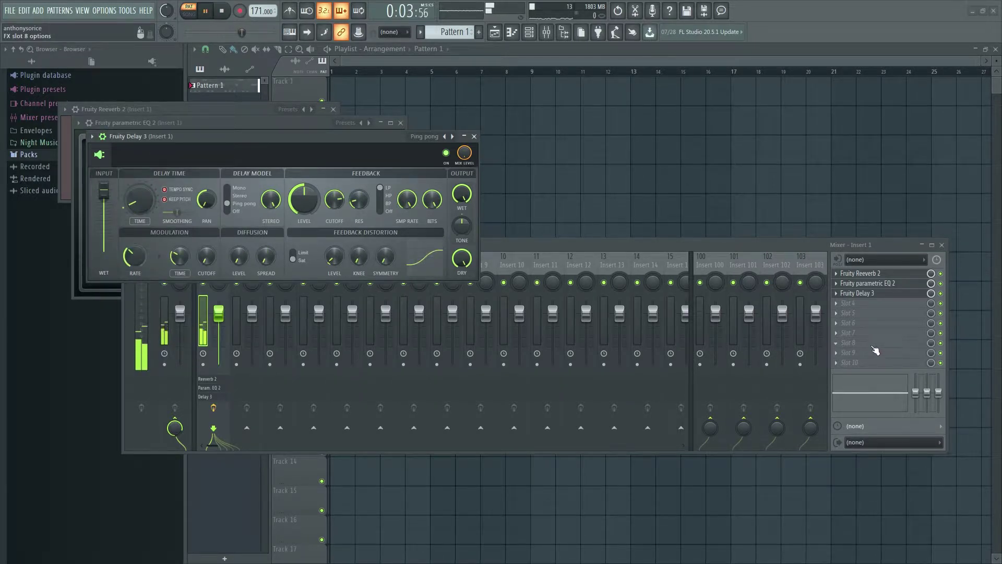
pyautogui.press('space')
# Load Soundgoodizer in the fourth slot of Insert 1 and start playback
pyautogui.click(850, 304)
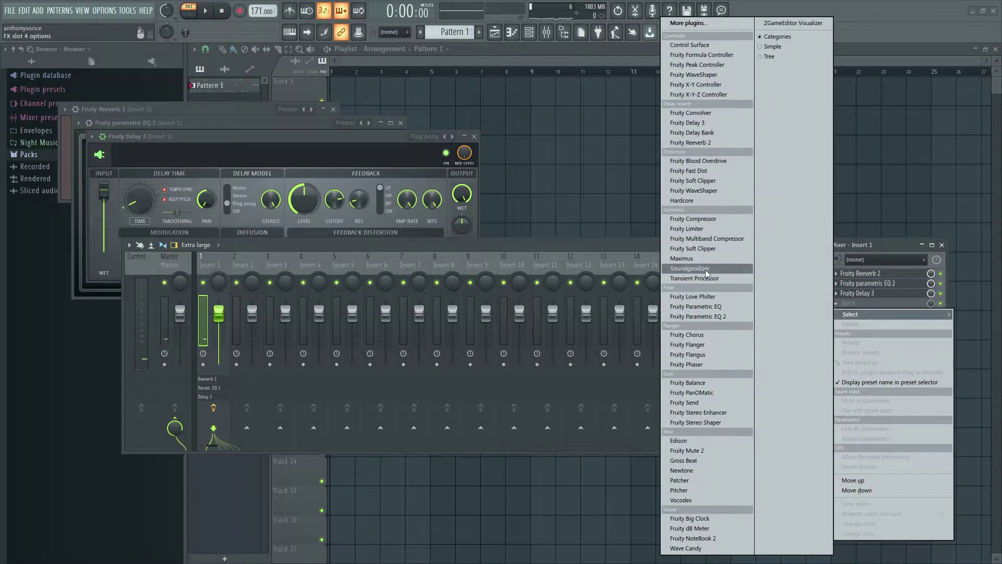
pyautogui.click(689, 269)
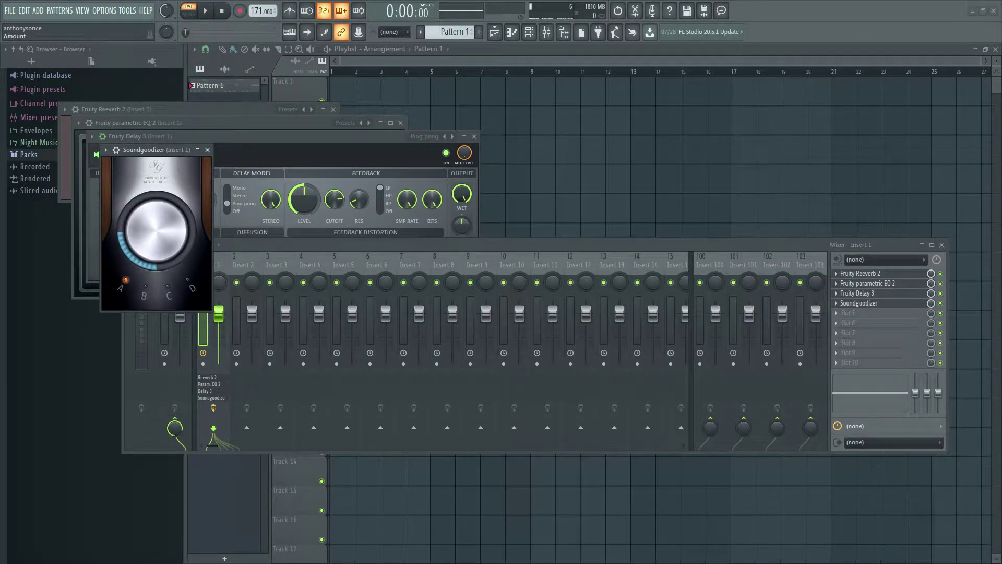
pyautogui.press('space')
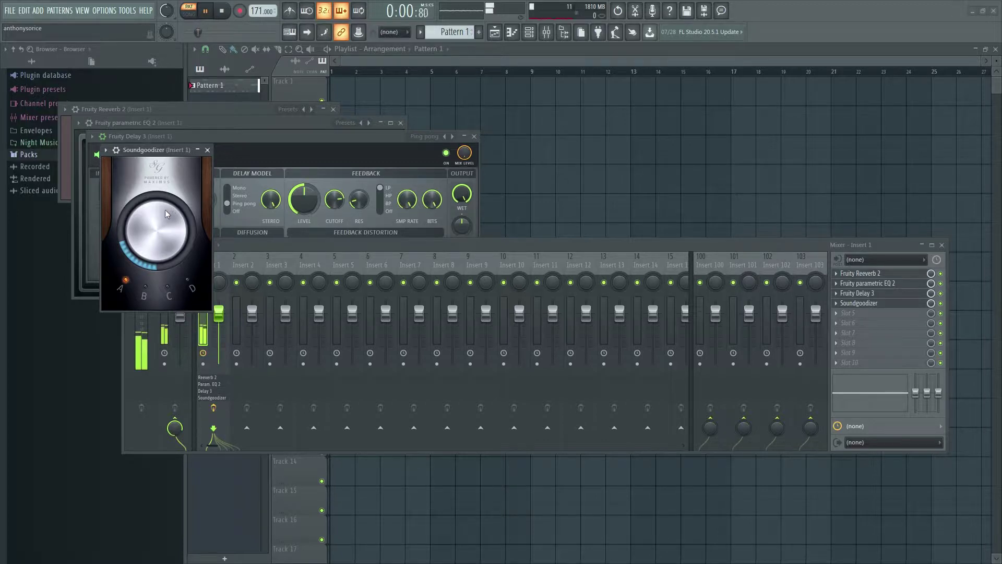
# Reduce the wet output level of Fruity Delay 3, stop playback and close all effect windows and the mixer
pyautogui.click(294, 158)
pyautogui.moveTo(462, 199); pyautogui.dragTo(462, 203)
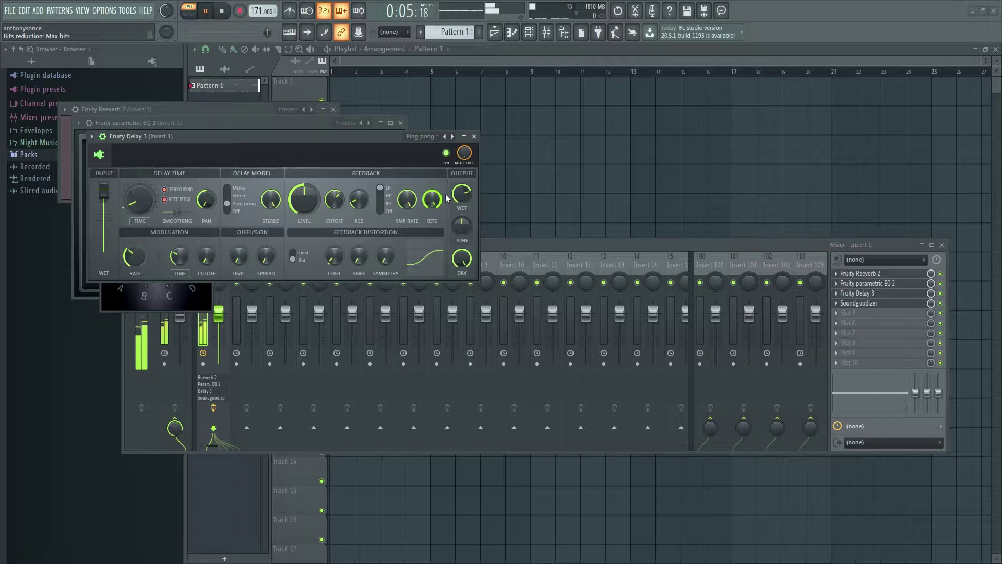
pyautogui.press('space')
pyautogui.click(474, 137)
pyautogui.click(401, 122)
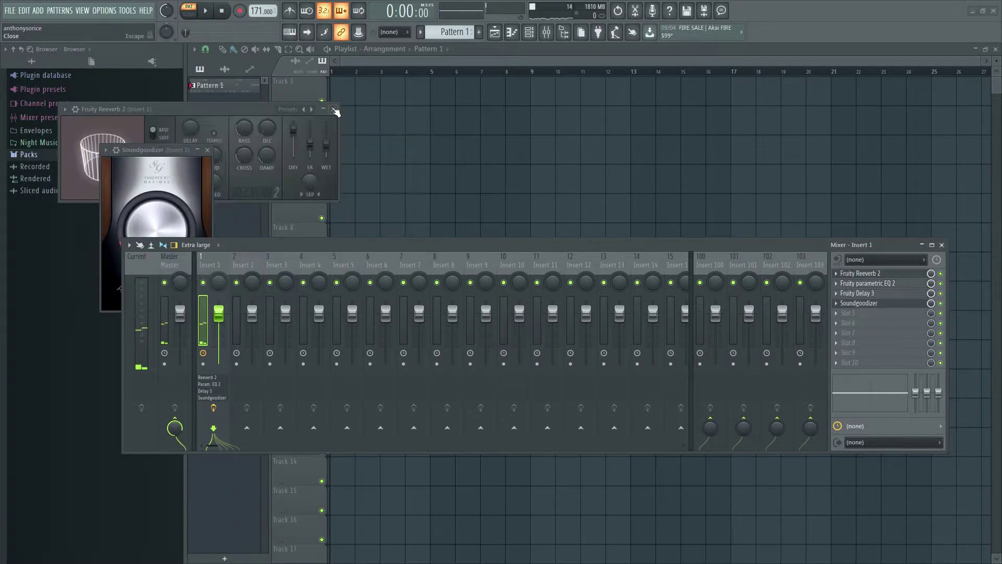
pyautogui.click(336, 109)
pyautogui.click(207, 150)
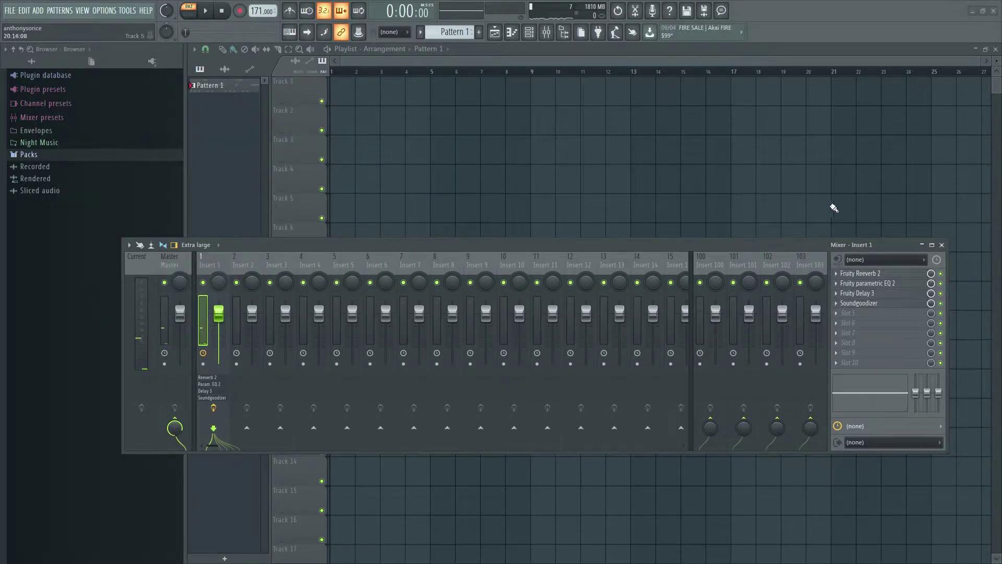
pyautogui.click(942, 245)
# Add a FLEX channel with the 808 Clean preset from the Mobile Tuned 808 Bass pack and Drive at about 26%
pyautogui.click(321, 313)
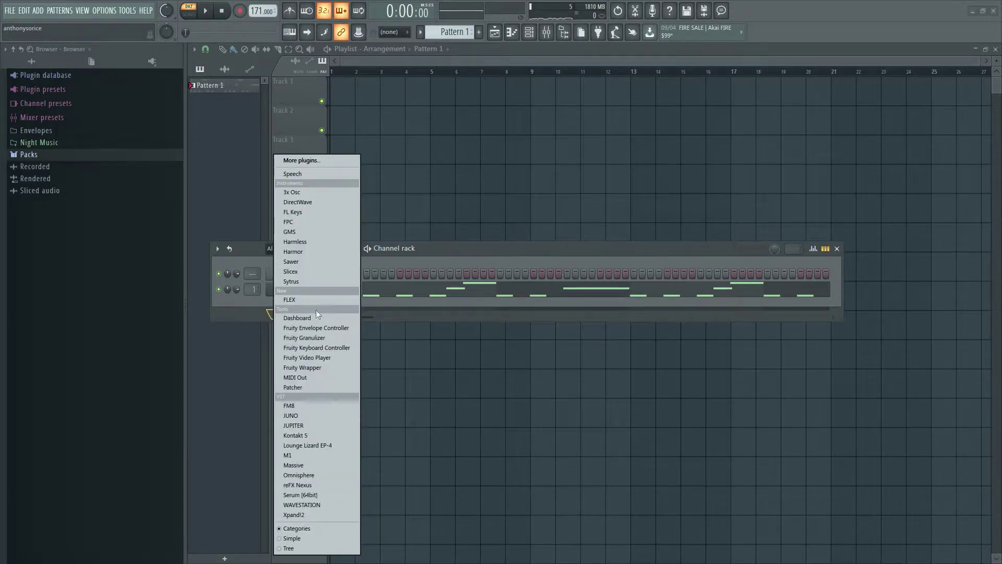
pyautogui.click(315, 300)
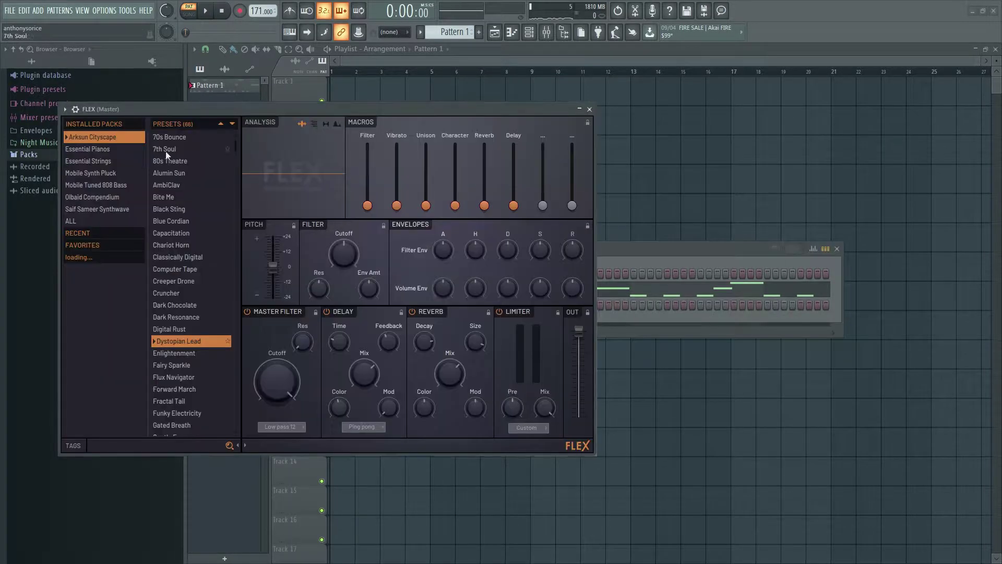
pyautogui.click(113, 186)
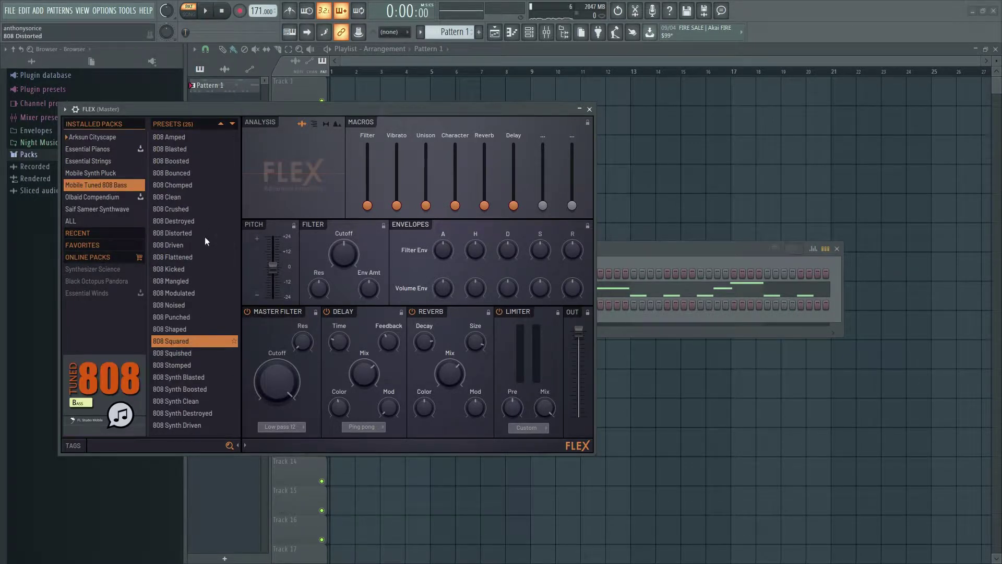
pyautogui.click(173, 196)
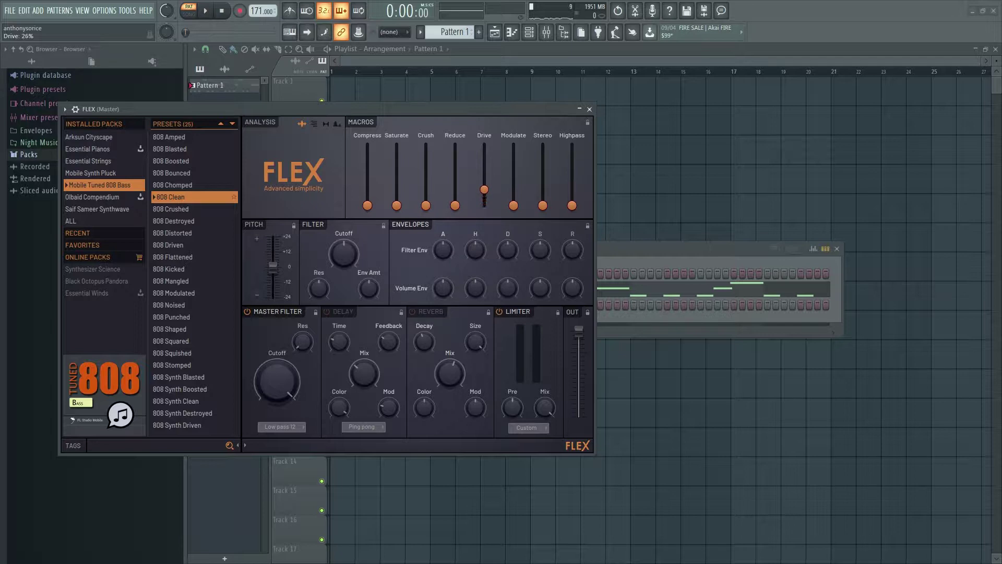
pyautogui.click(589, 109)
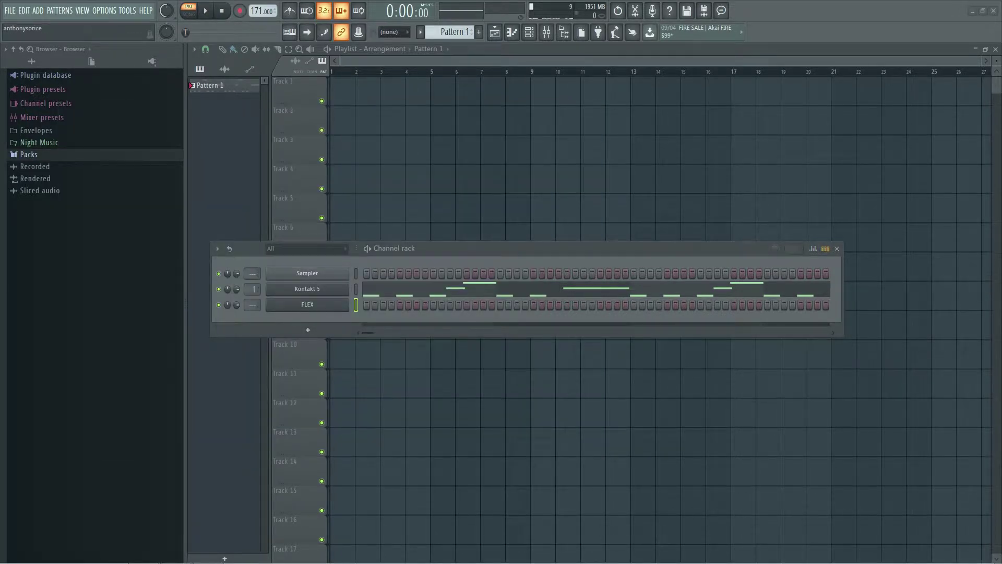
# Open the FLEX channel in the piano roll, place a two-beat C6 note at the start of bar 1 and play it
pyautogui.rightClick(307, 304)
pyautogui.click(385, 306)
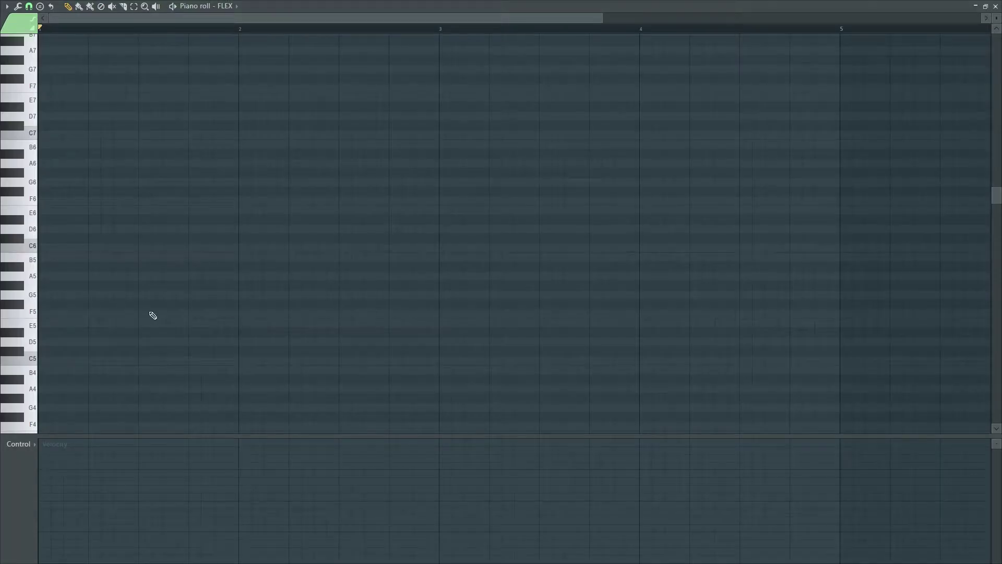
pyautogui.moveTo(59, 279)
pyautogui.mouseDown()
pyautogui.moveTo(49, 276)
pyautogui.moveTo(62, 240)
pyautogui.mouseUp()
pyautogui.press('space')
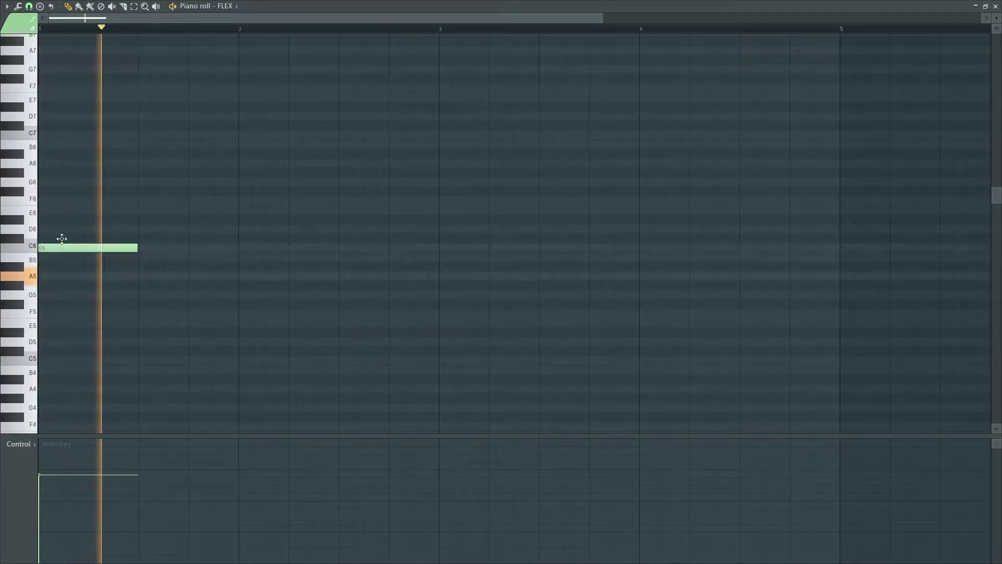
pyautogui.press('space')
# Shorten the C6 bass note to half a beat, playing it back between length changes
pyautogui.moveTo(132, 248); pyautogui.dragTo(79, 247)
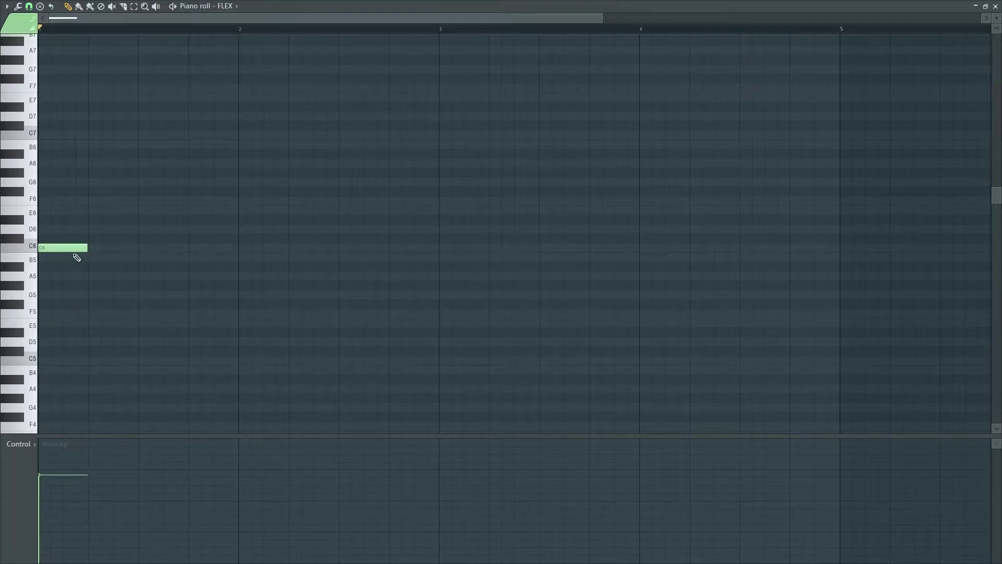
pyautogui.press('space')
pyautogui.press('space')
pyautogui.press('space')
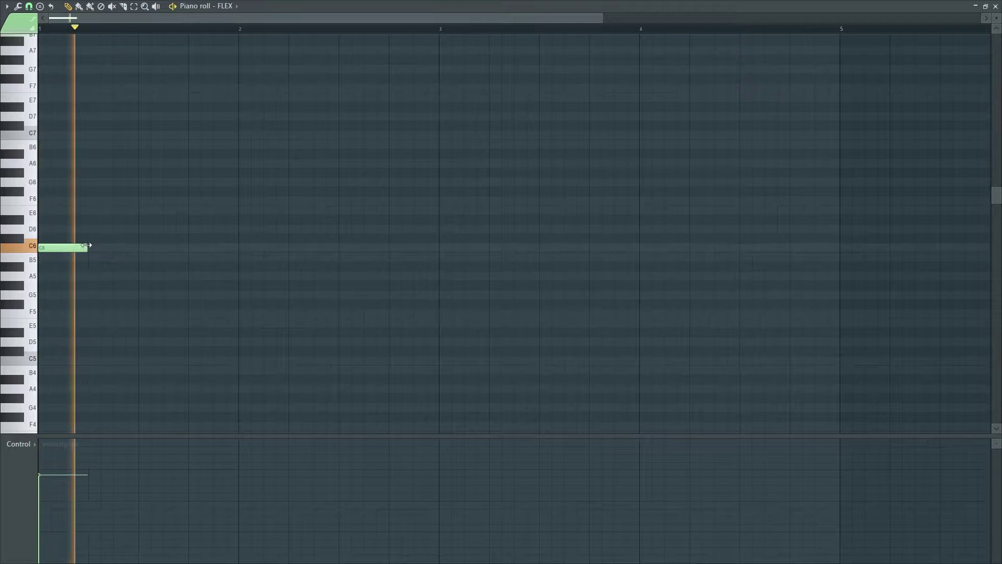
pyautogui.press('space')
pyautogui.moveTo(88, 244)
pyautogui.mouseDown()
pyautogui.moveTo(54, 246)
pyautogui.moveTo(62, 246)
pyautogui.mouseUp()
# Add a half-beat D6 note on the off-beat of beat 2 in bar 1 and play the bass line
pyautogui.click(115, 201)
pyautogui.press('space')
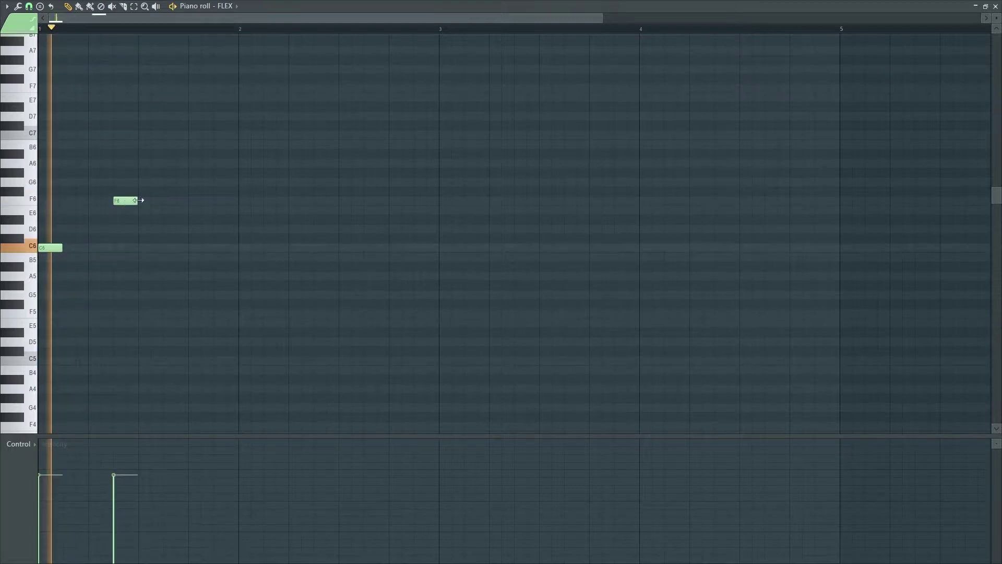
pyautogui.press('space')
pyautogui.moveTo(116, 204); pyautogui.dragTo(123, 228)
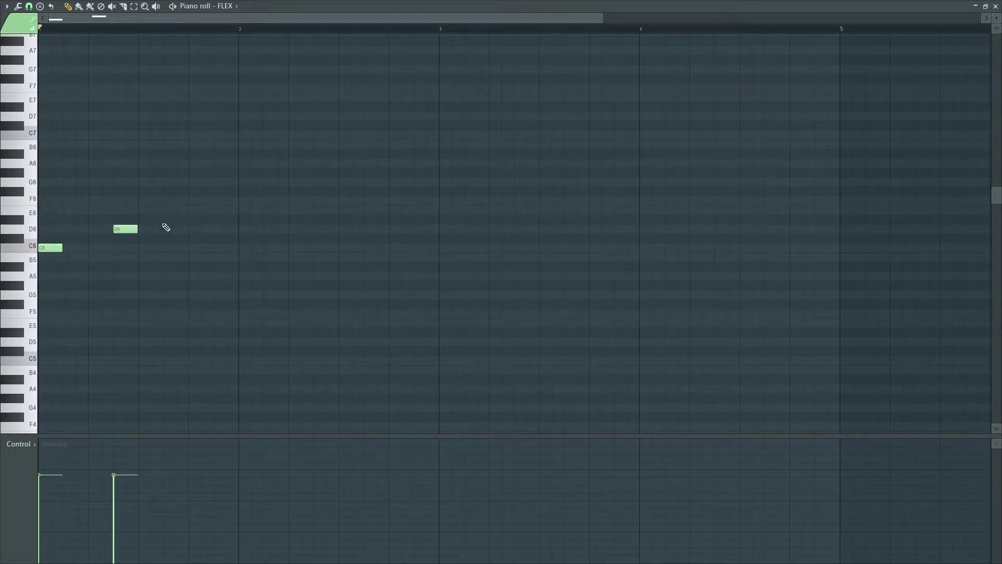
pyautogui.press('space')
pyautogui.press('space')
pyautogui.press('space')
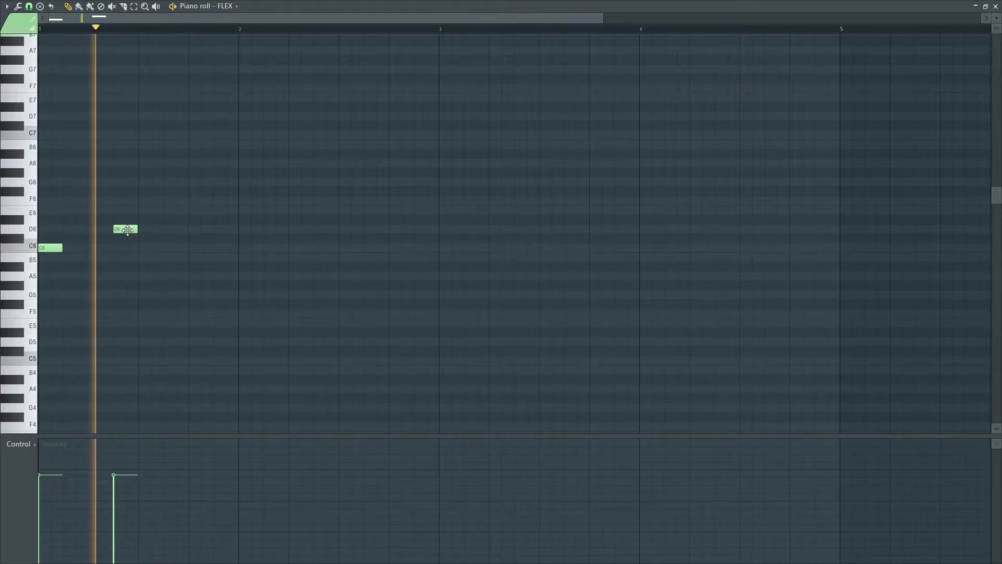
pyautogui.press('space')
# Add another half-beat D6 on the off-beat of beat 4 in bar 1, play the result and close the piano roll
pyautogui.click(214, 229)
pyautogui.press('space')
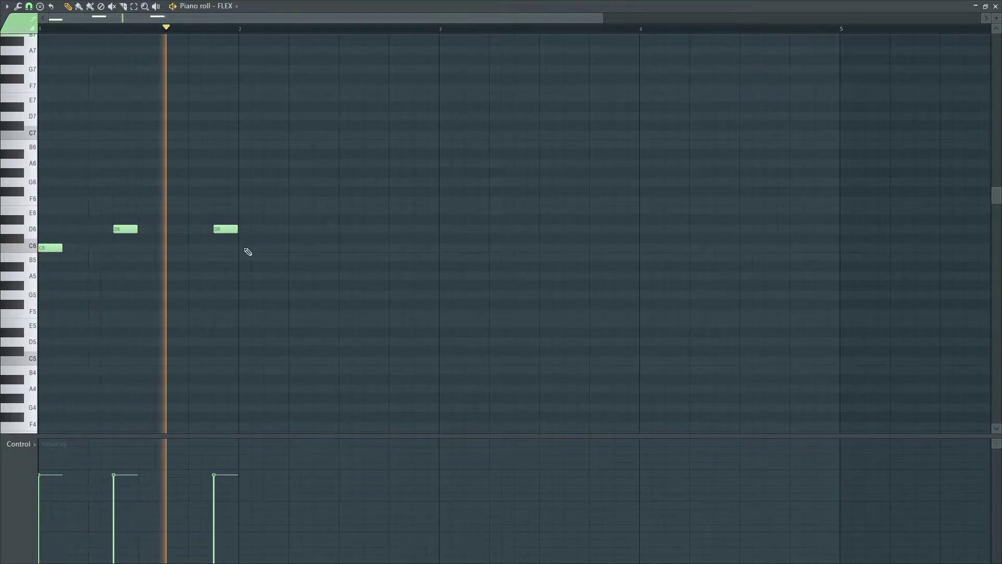
pyautogui.press('space')
pyautogui.click(996, 7)
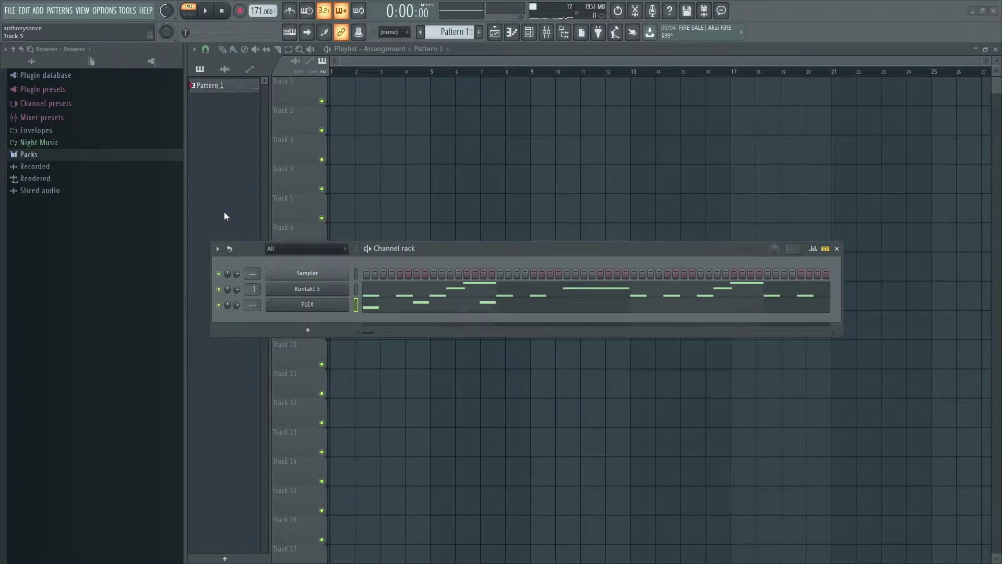
# Open the Claps folder of the Drums (ModeAudio) pack in the browser
pyautogui.click(30, 155)
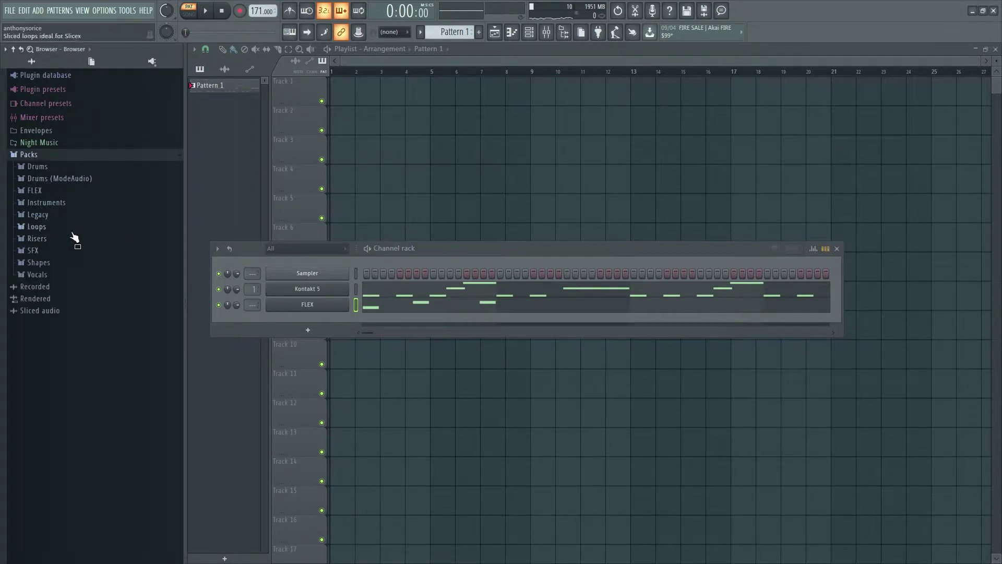
pyautogui.click(66, 216)
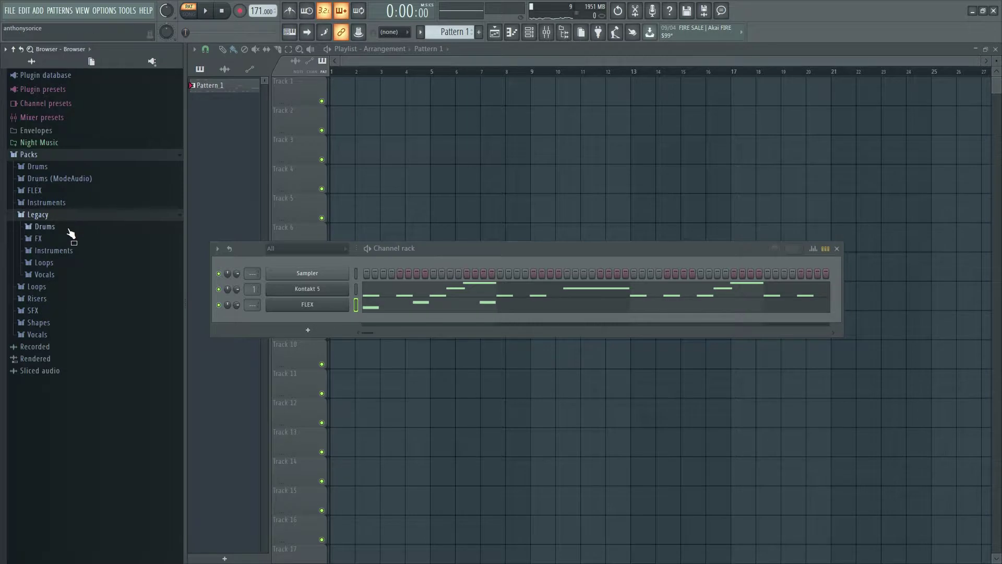
pyautogui.click(57, 180)
pyautogui.click(50, 192)
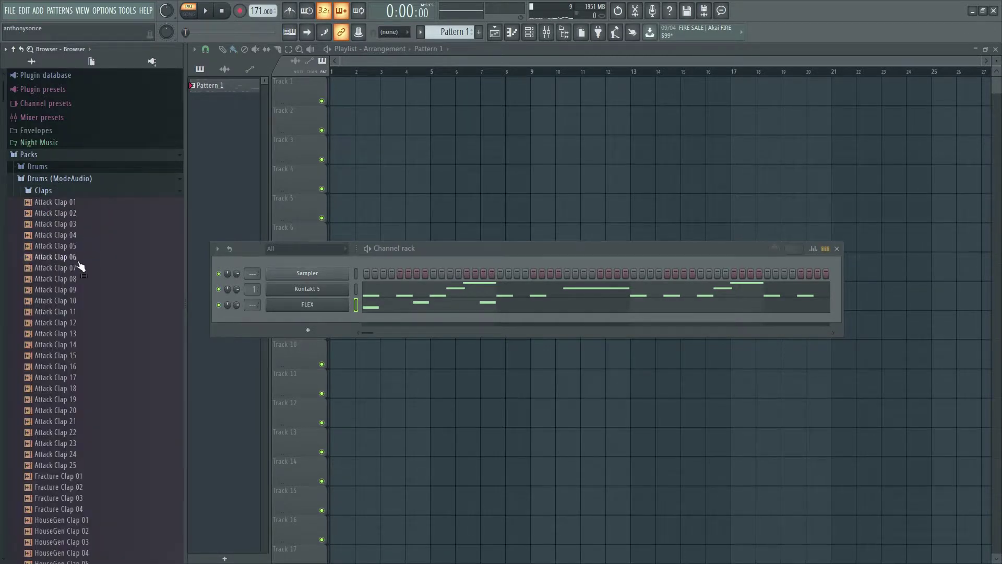
# Audition several clap samples in the Claps folder, including HouseGen Clap 18, and return to the top of the list
pyautogui.scroll(-10, 80, 264)
pyautogui.scroll(18, 94, 276)
pyautogui.click(78, 366)
pyautogui.scroll(-10, 77, 362)
pyautogui.click(78, 358)
pyautogui.click(71, 324)
pyautogui.click(71, 313)
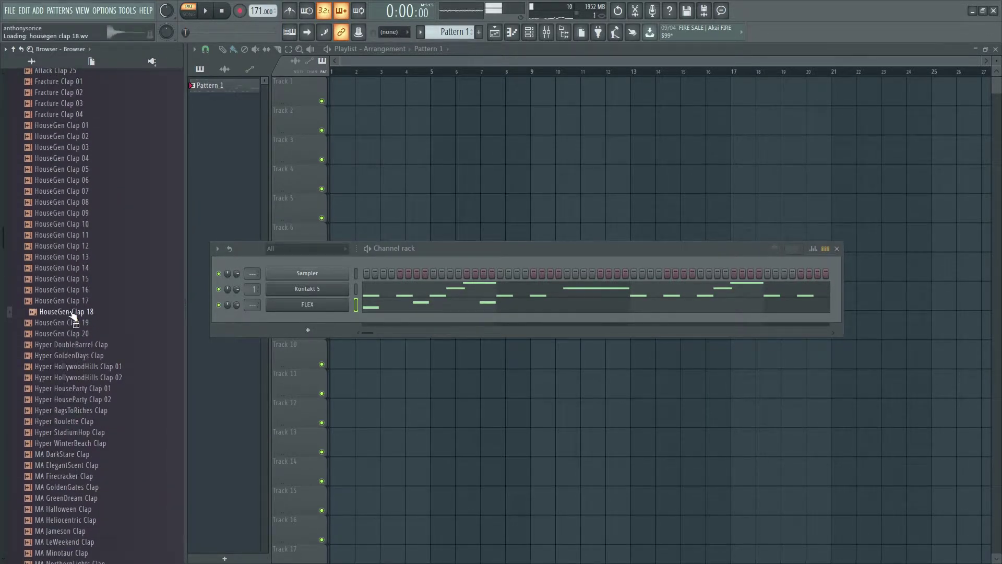
pyautogui.click(74, 303)
pyautogui.click(76, 270)
pyautogui.scroll(15, 76, 270)
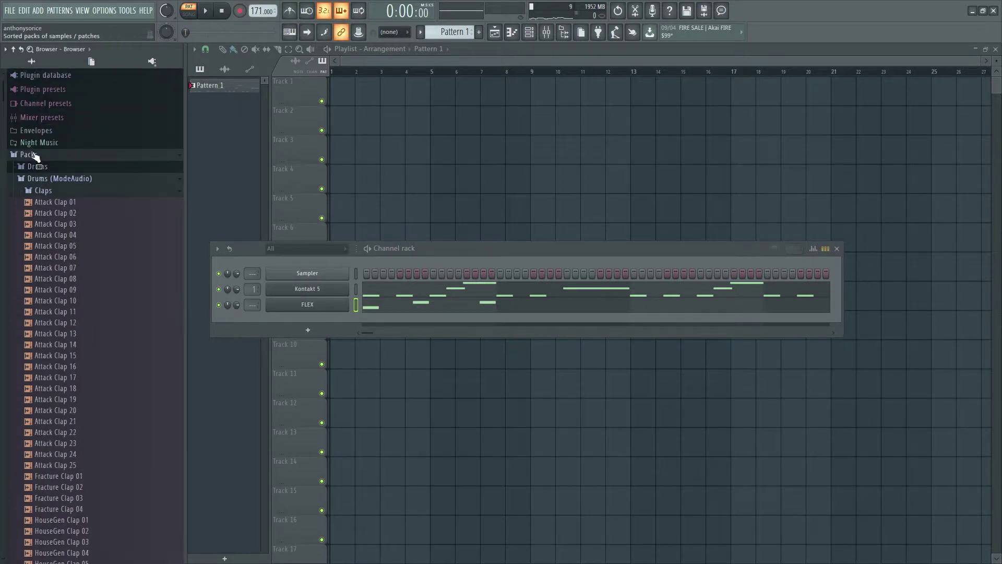
# Collapse the Packs folder and open the Clap folder under Night Music, Battery, Drums in the browser
pyautogui.click(35, 155)
pyautogui.click(40, 143)
pyautogui.click(39, 166)
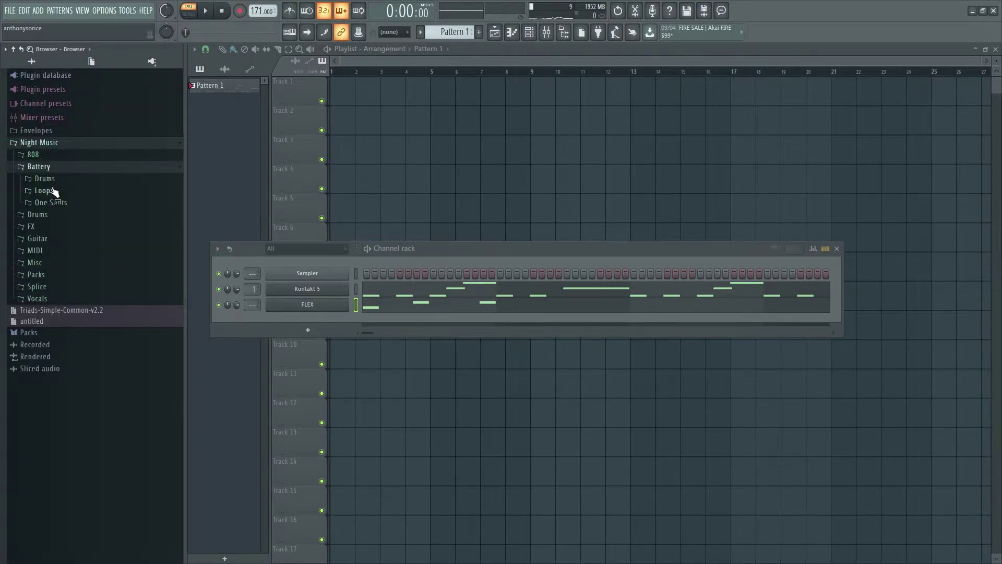
pyautogui.click(47, 179)
pyautogui.click(58, 191)
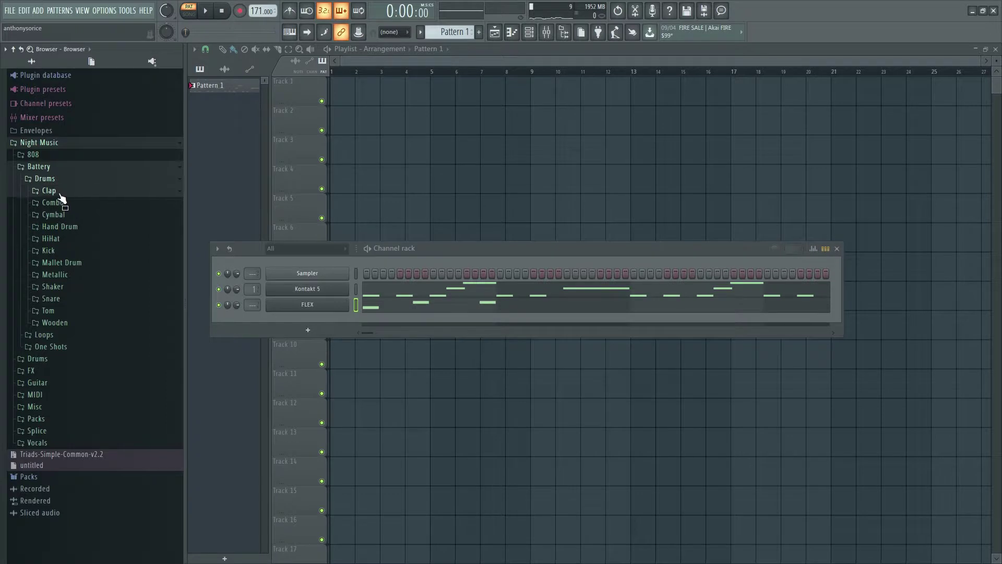
# Audition clap samples such as Clap Bouncin 4, Bomb 5 and Bollybounce 1, and load Clap Bikini 3 as a new channel
pyautogui.scroll(-6, 105, 315)
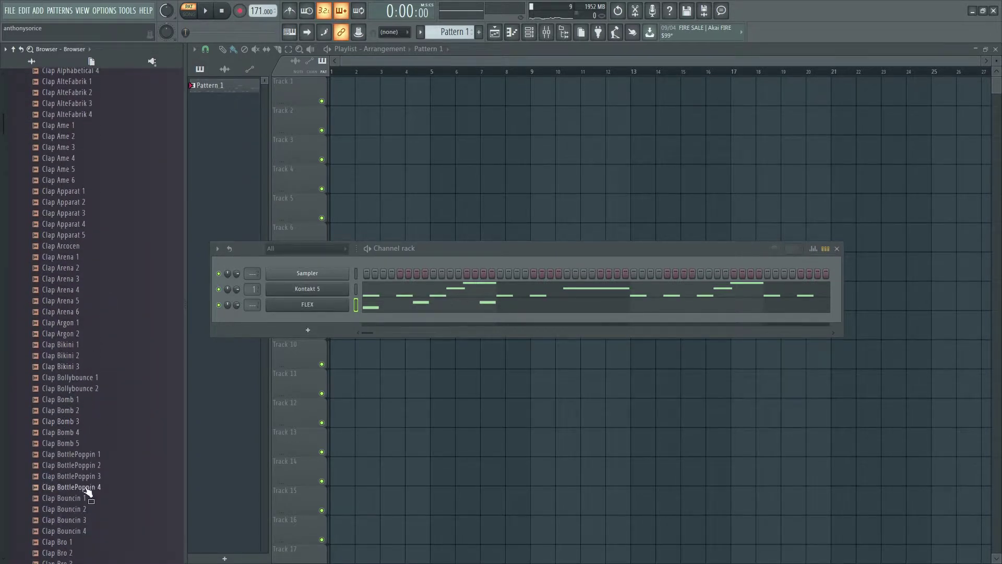
pyautogui.click(78, 531)
pyautogui.click(68, 443)
pyautogui.click(76, 378)
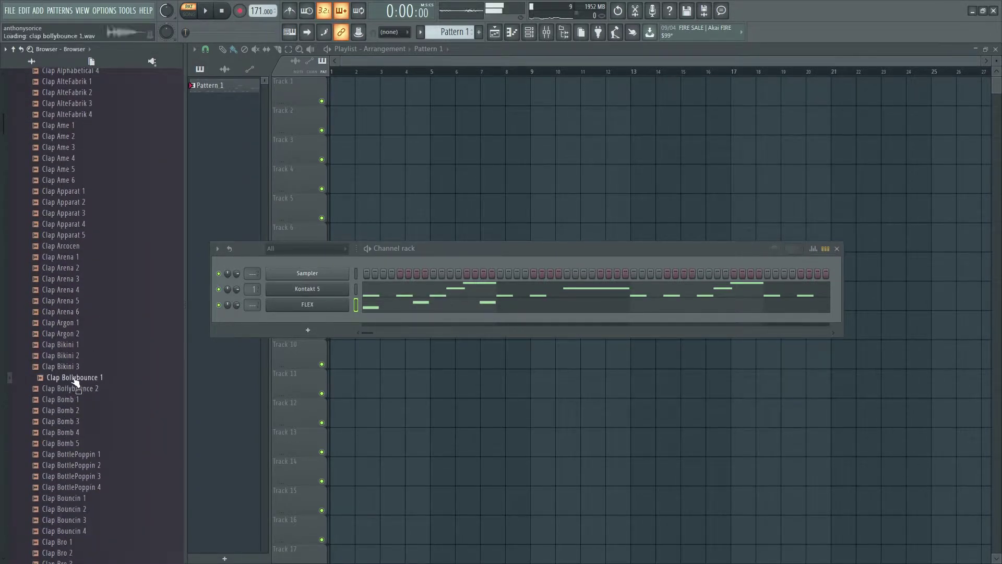
pyautogui.click(66, 366)
pyautogui.moveTo(79, 367); pyautogui.dragTo(301, 354)
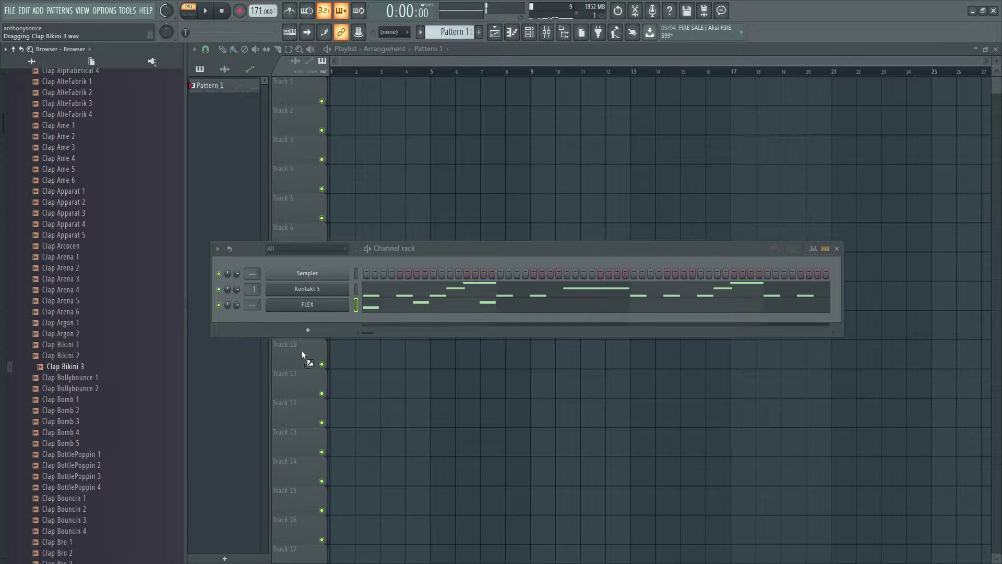
# Place Clap Bikini 3 hits on beat 3 of bars 1 and 2 and play the pattern
pyautogui.moveTo(328, 317); pyautogui.dragTo(473, 336)
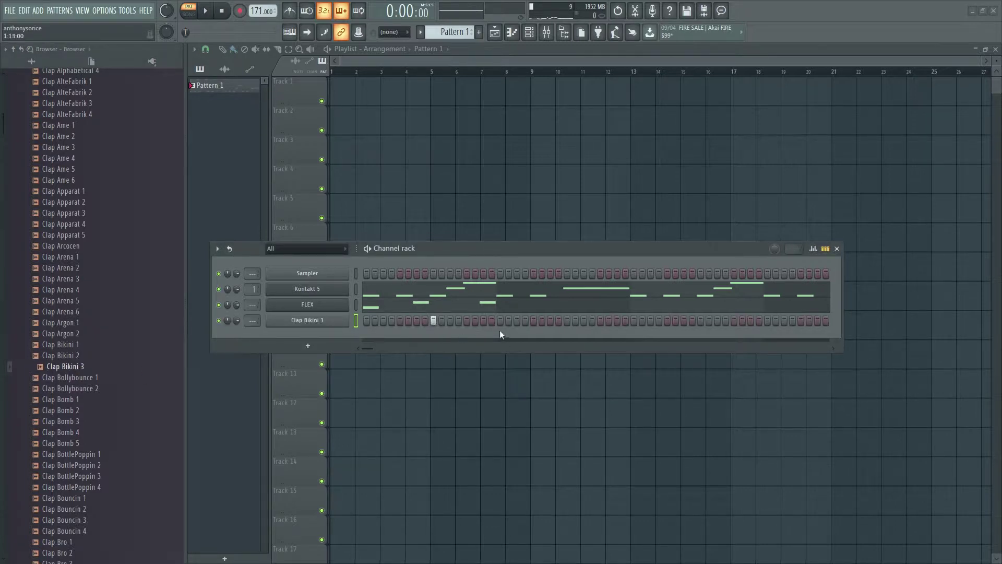
pyautogui.click(567, 320)
pyautogui.press('space')
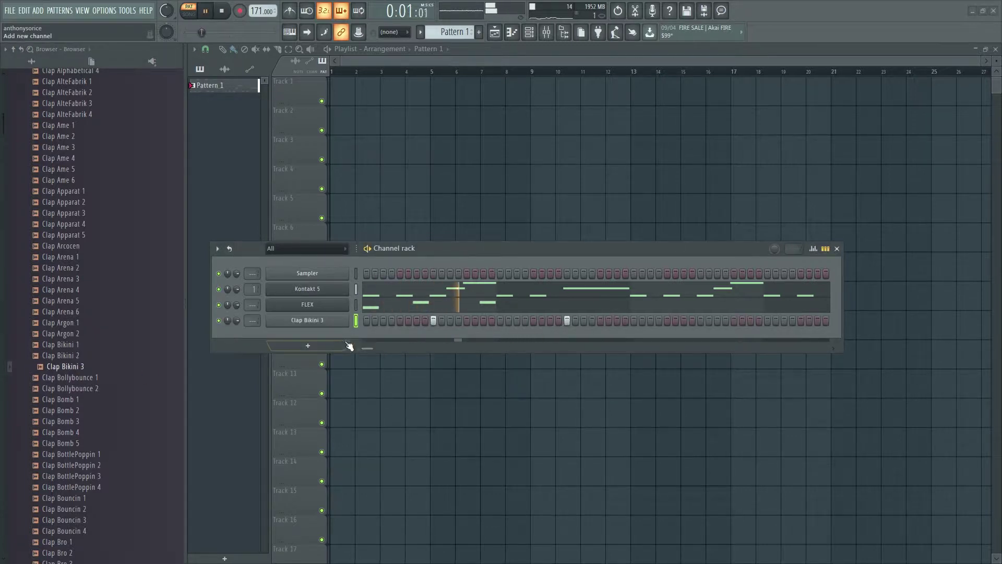
# Duplicate the two Clap Bikini 3 notes into bars 3 and 4 in the piano roll, play the result and close it
pyautogui.rightClick(345, 320)
pyautogui.click(400, 328)
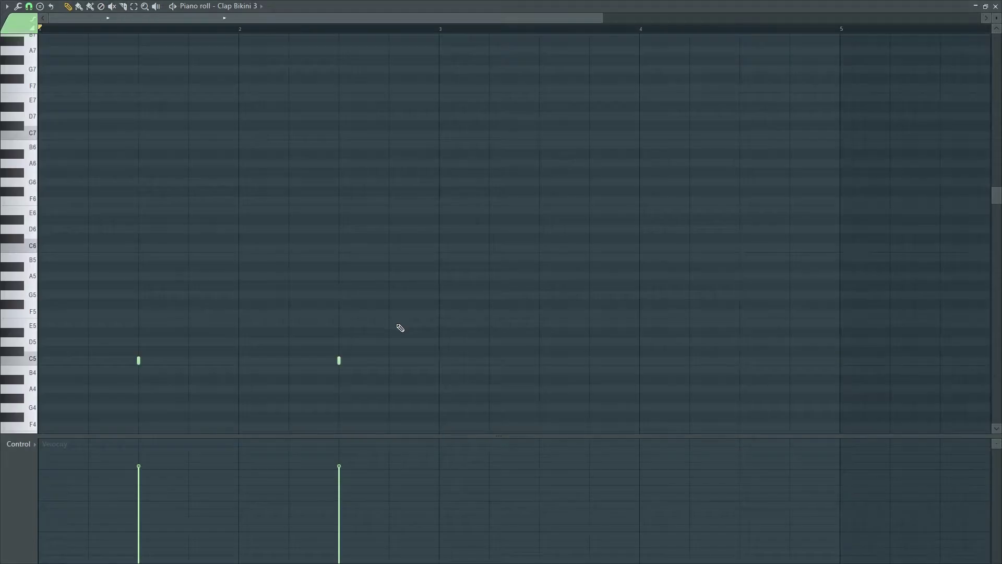
pyautogui.moveTo(395, 401); pyautogui.dragTo(540, 374)
pyautogui.press('space')
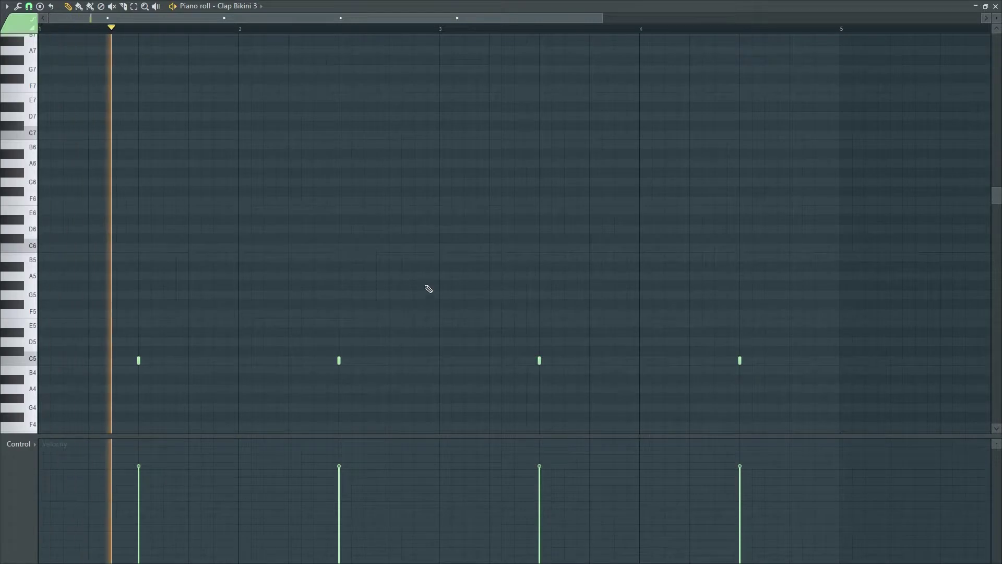
pyautogui.click(995, 7)
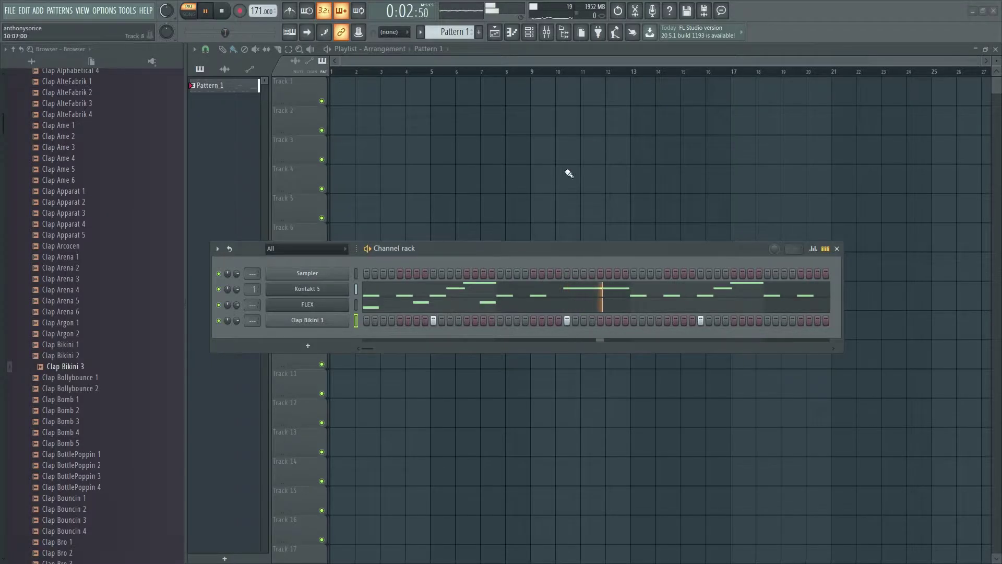
# Open the FLEX bass line in the piano roll, add a half-beat C6 note at the start of bar 2 and play it
pyautogui.click(340, 320)
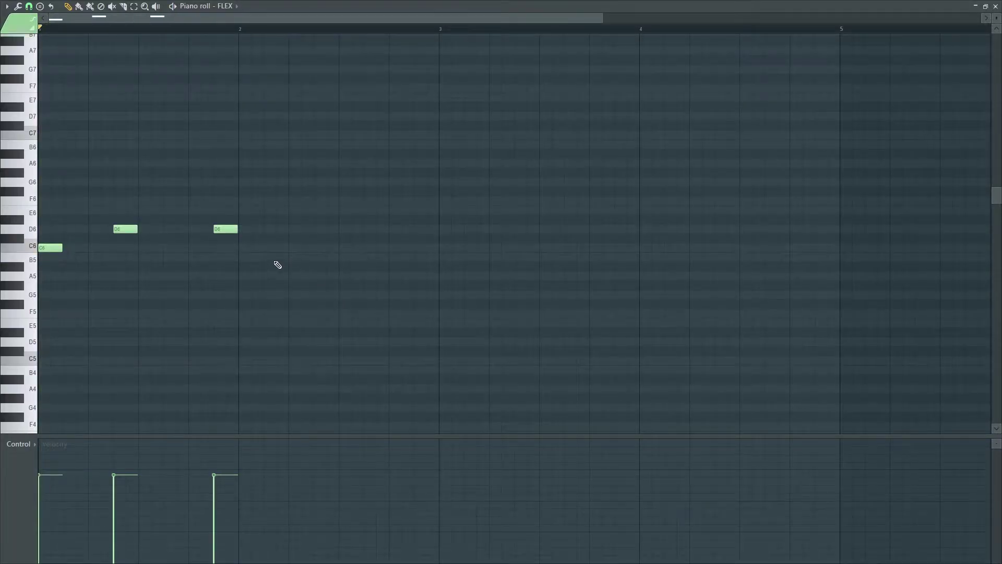
pyautogui.press('space')
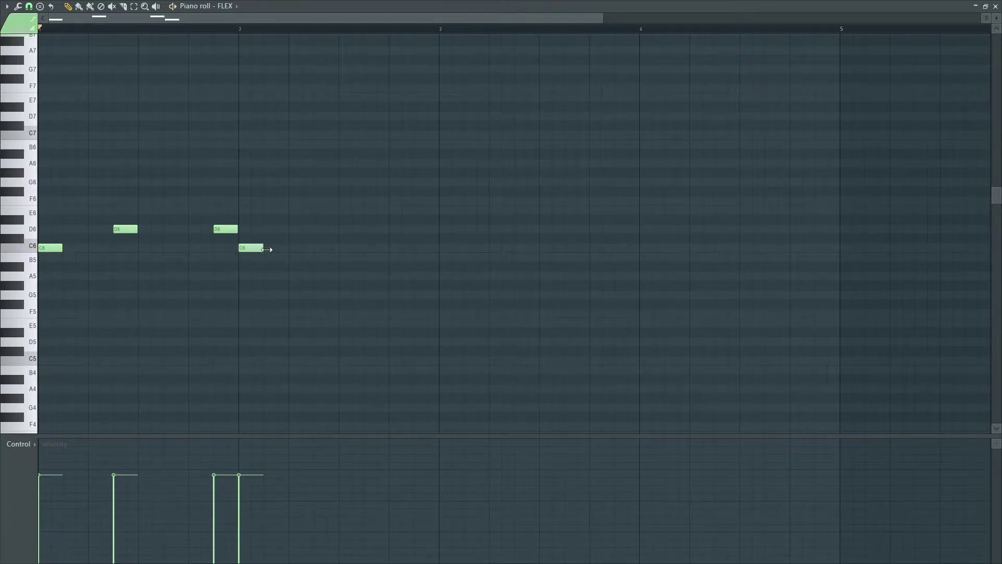
pyautogui.press('space')
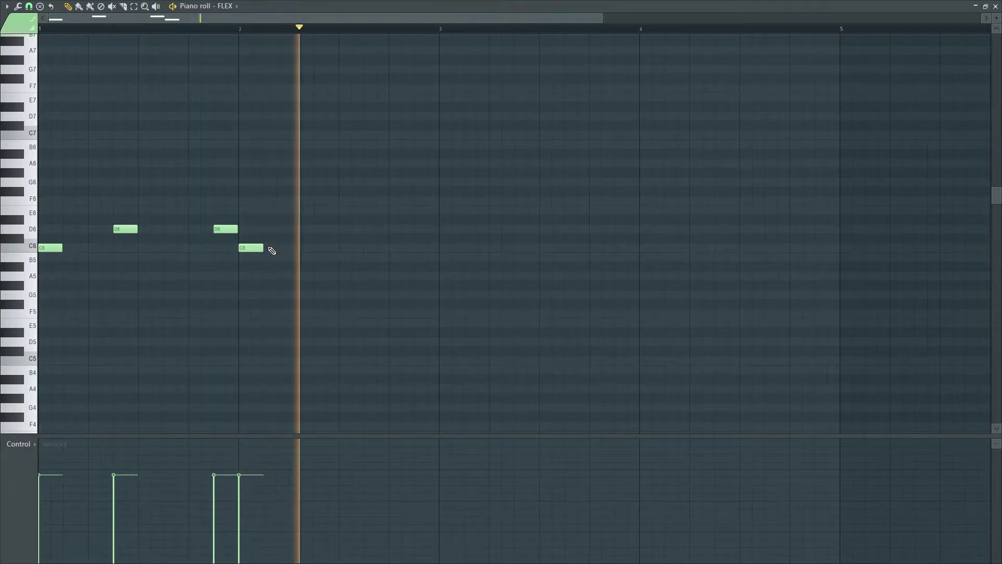
pyautogui.press('space')
# Add half-beat D6 notes on the off-beats of beats 2 and 4 in bar 2 and play the bass line
pyautogui.click(318, 230)
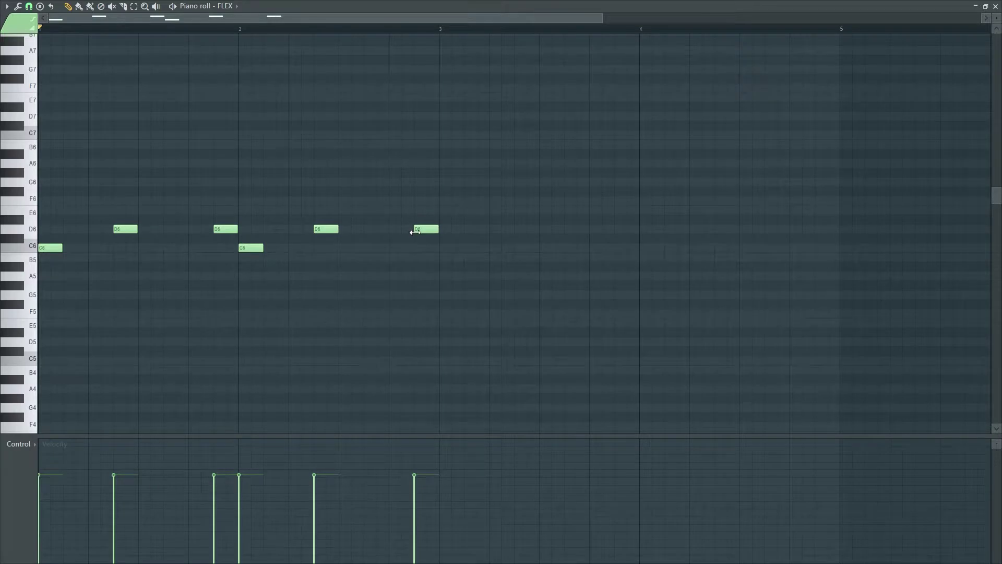
pyautogui.press('space')
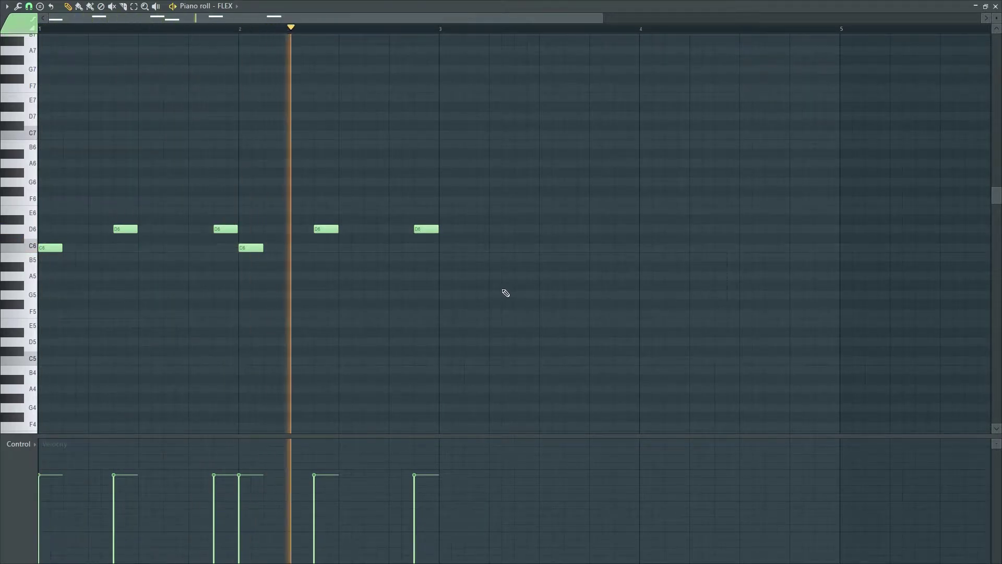
pyautogui.press('space')
# Copy the bass notes of bars 1 and 2 into bars 3 and 4 and play the four-bar line
pyautogui.moveTo(506, 297)
pyautogui.mouseDown()
pyautogui.moveTo(79, 188)
pyautogui.moveTo(51, 201)
pyautogui.mouseUp()
pyautogui.moveTo(48, 249)
pyautogui.mouseDown()
pyautogui.moveTo(486, 250)
pyautogui.moveTo(457, 253)
pyautogui.mouseUp()
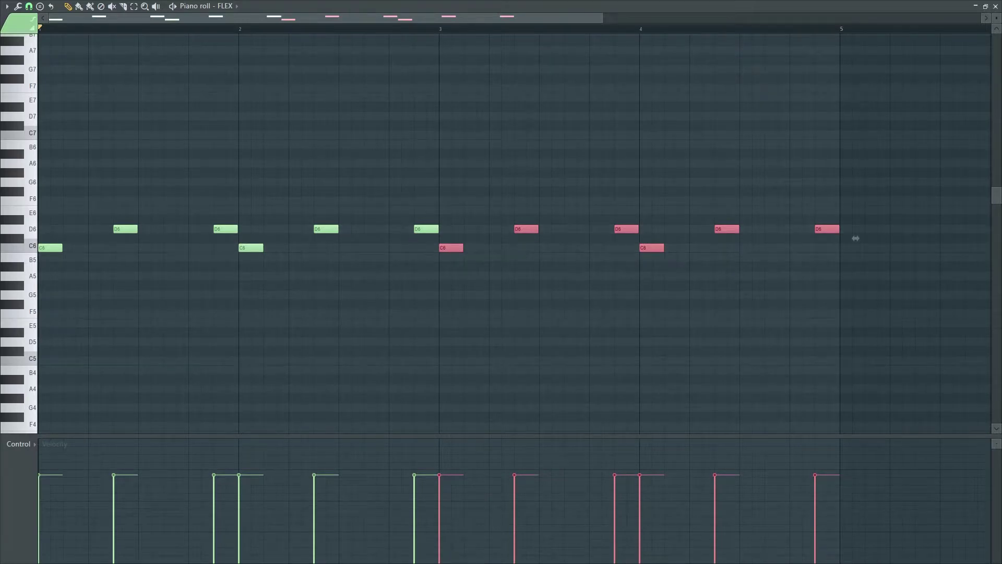
pyautogui.click(564, 155)
pyautogui.press('space')
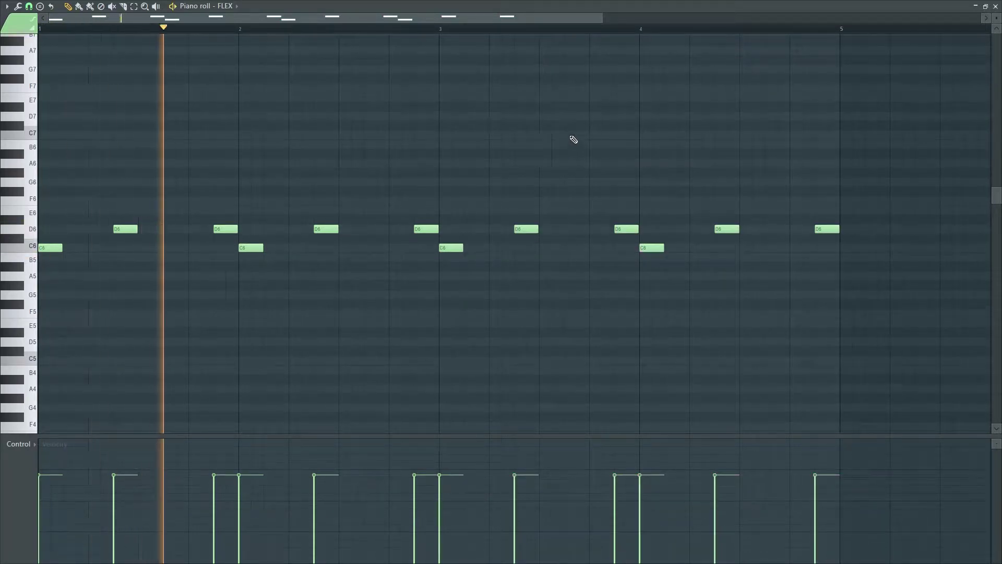
pyautogui.press('space')
# Raise the last bass note of bar 4 to E6 and play the line
pyautogui.moveTo(823, 229); pyautogui.dragTo(827, 209)
pyautogui.press('space')
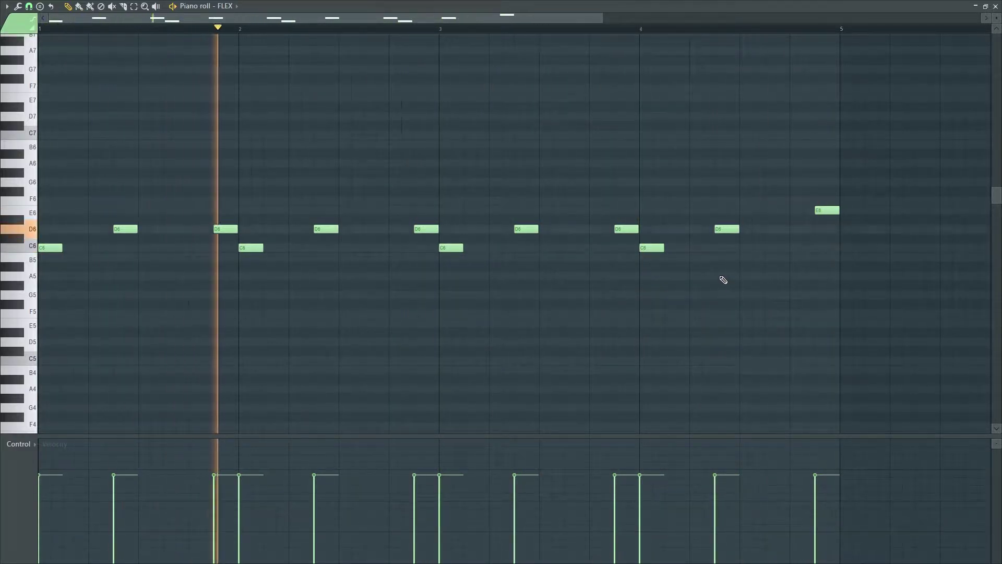
pyautogui.press('space')
# Transpose all the bass notes down two octaves and play the line
pyautogui.hotkey('ctrl', 'a')
pyautogui.hotkey('ctrl', 'Down')
pyautogui.hotkey('ctrl', 'Down')
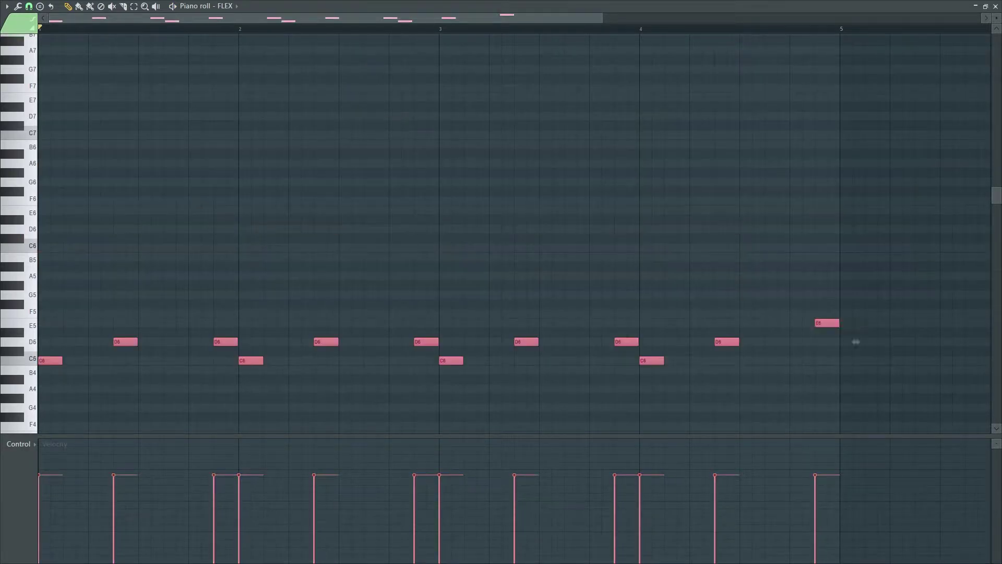
pyautogui.scroll(-1, 161, 246)
pyautogui.scroll(-5, 162, 246)
pyautogui.press('space')
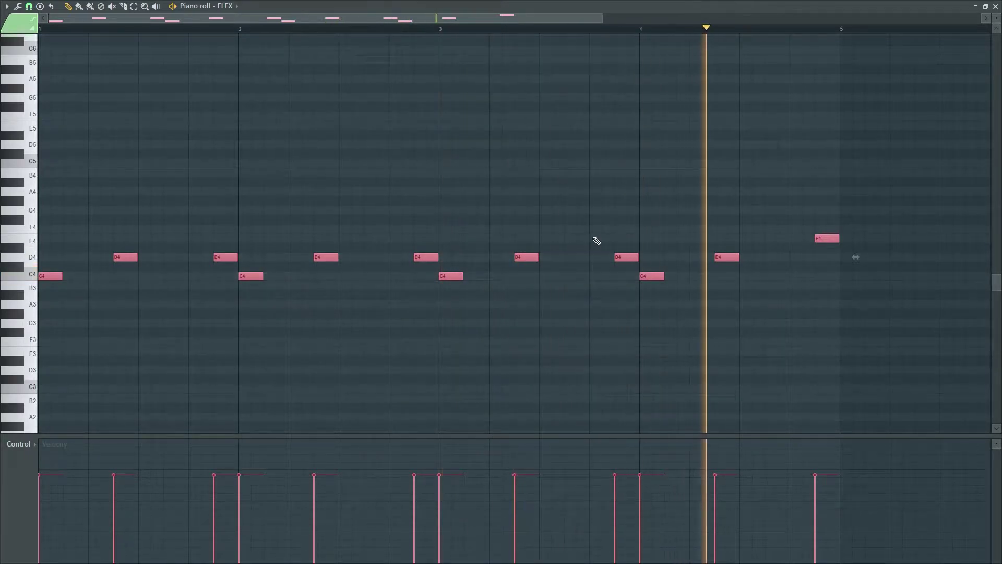
pyautogui.press('space')
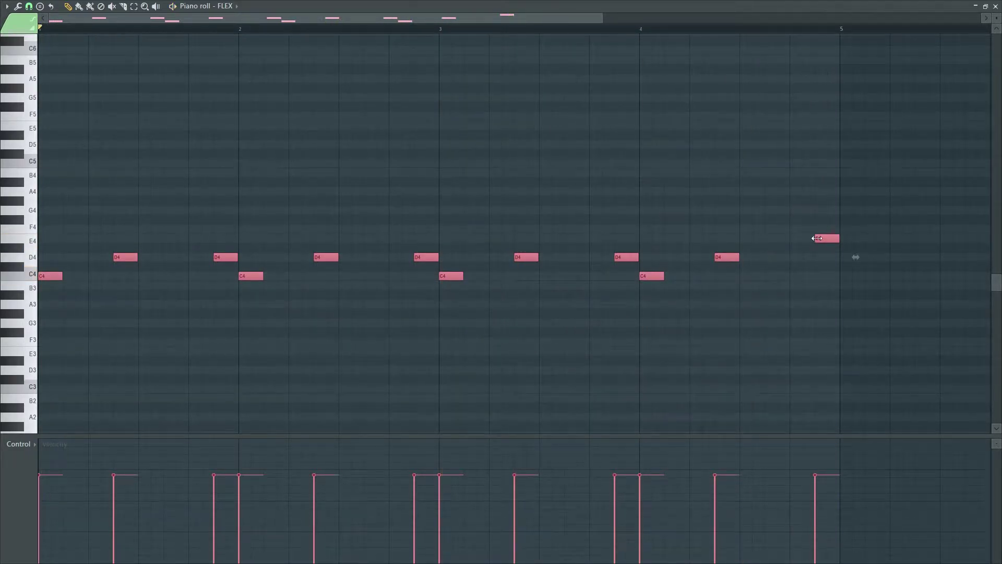
# Deselect the notes, extend the final E4 to one beat by starting it half a beat earlier, play it and close the piano roll
pyautogui.hotkey('ctrl', 'd')
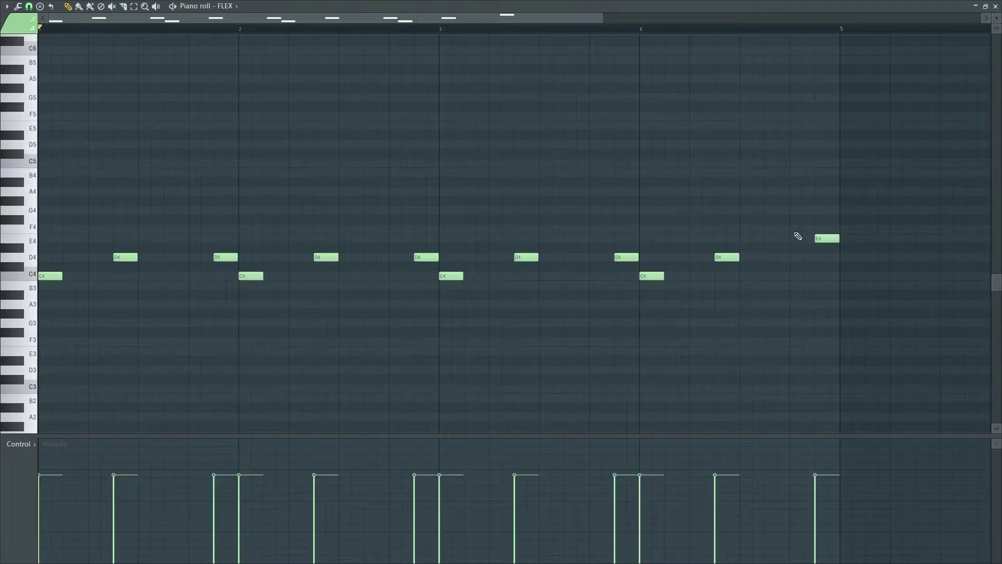
pyautogui.moveTo(818, 238); pyautogui.dragTo(779, 240)
pyautogui.press('space')
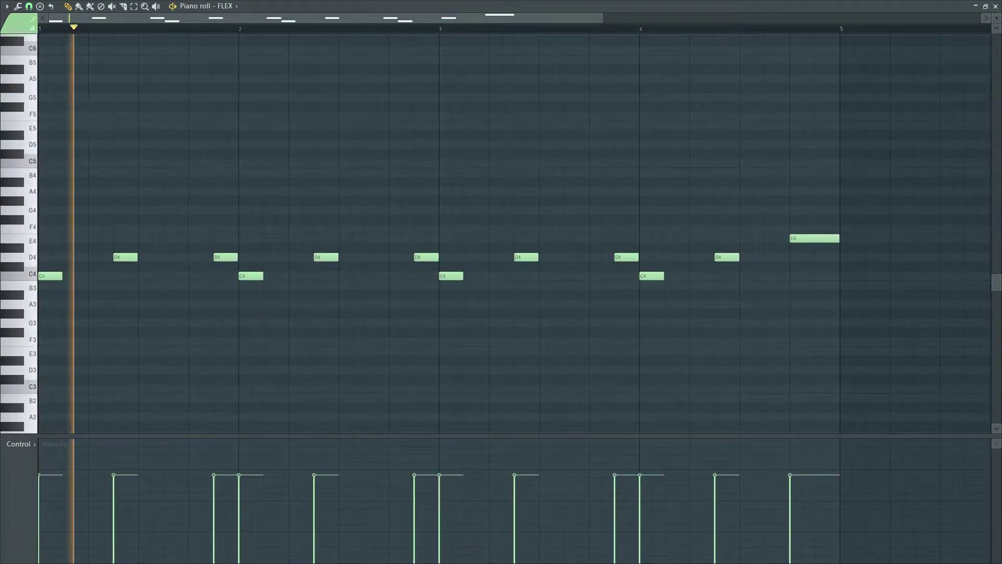
pyautogui.click(995, 7)
# Set the volume envelope release of the FLEX 808 Clean bass to 60% during playback, then stop and close the plugin
pyautogui.click(307, 305)
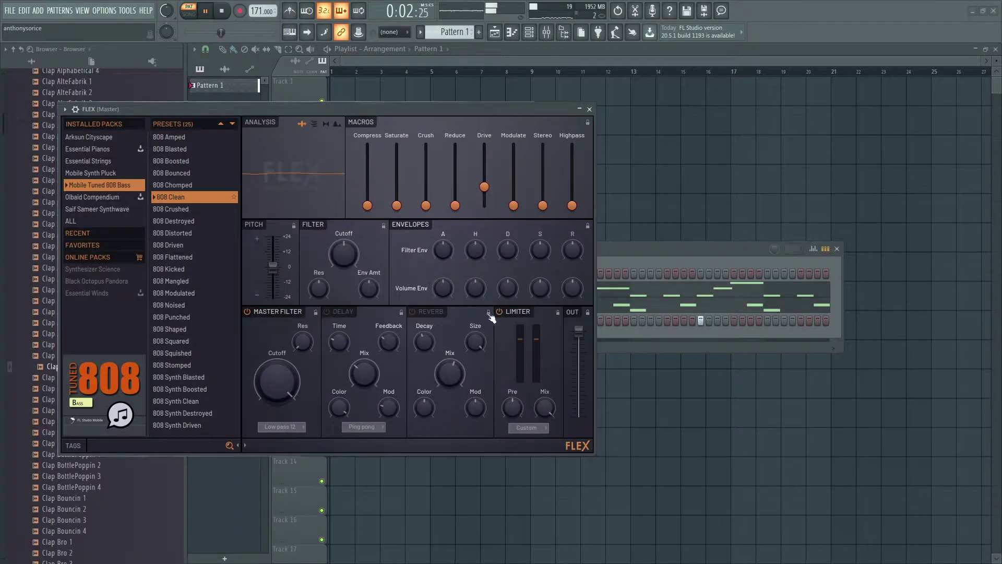
pyautogui.moveTo(572, 287); pyautogui.dragTo(573, 286)
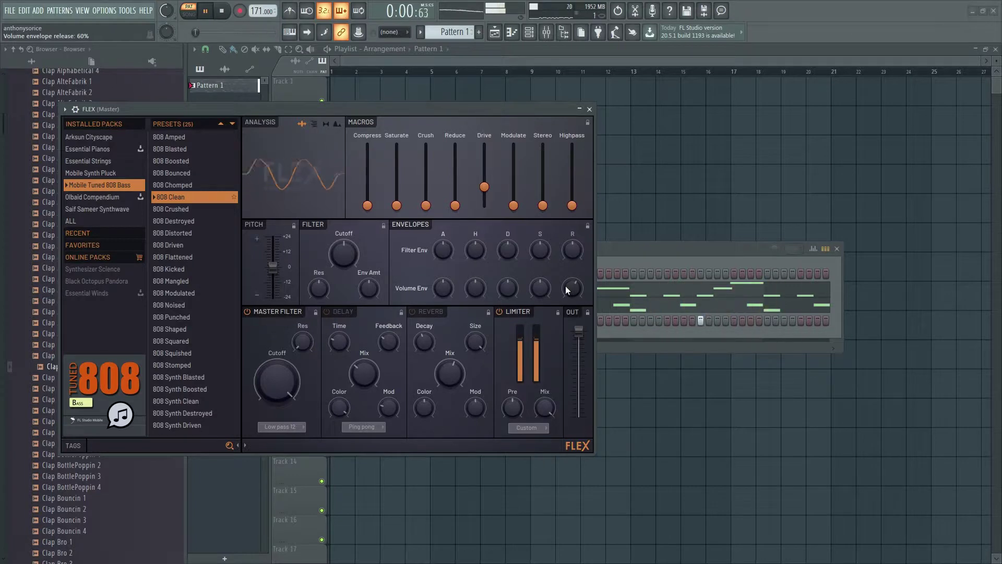
pyautogui.press('space')
pyautogui.click(590, 110)
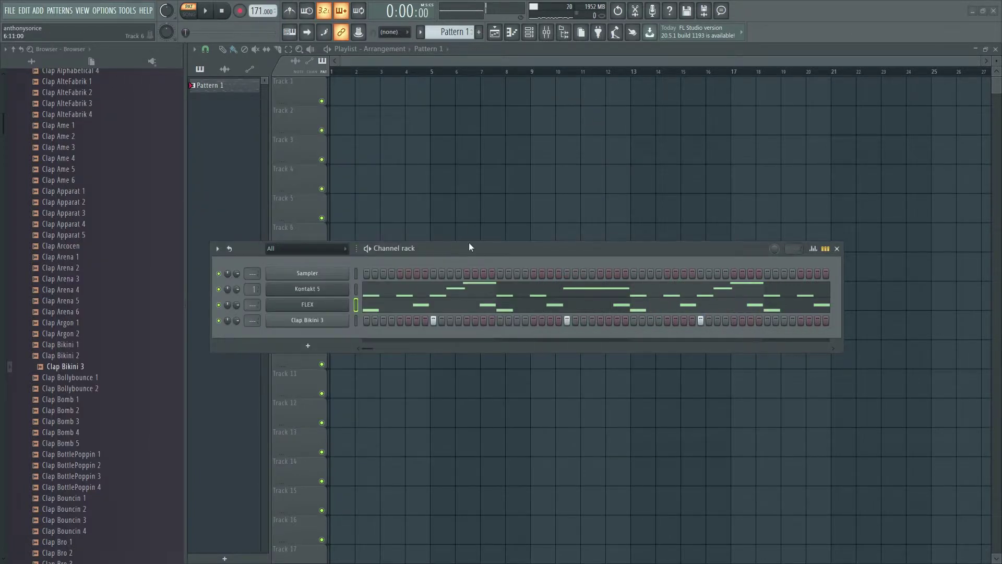
# Reposition the channel rack, collapse the Clap folder and open the Kick folder in the browser
pyautogui.moveTo(469, 243); pyautogui.dragTo(505, 222)
pyautogui.scroll(10, 68, 215)
pyautogui.click(45, 192)
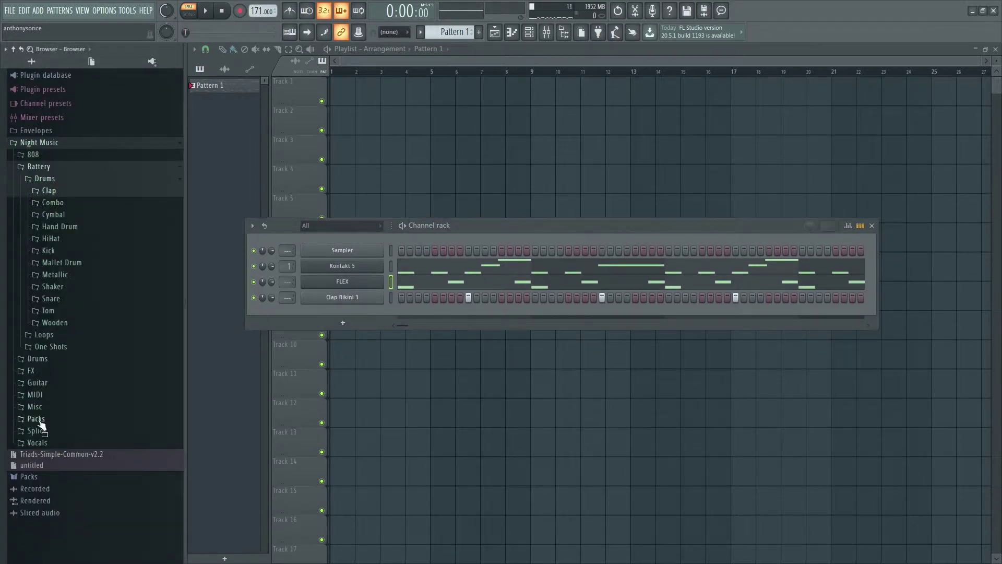
pyautogui.click(72, 254)
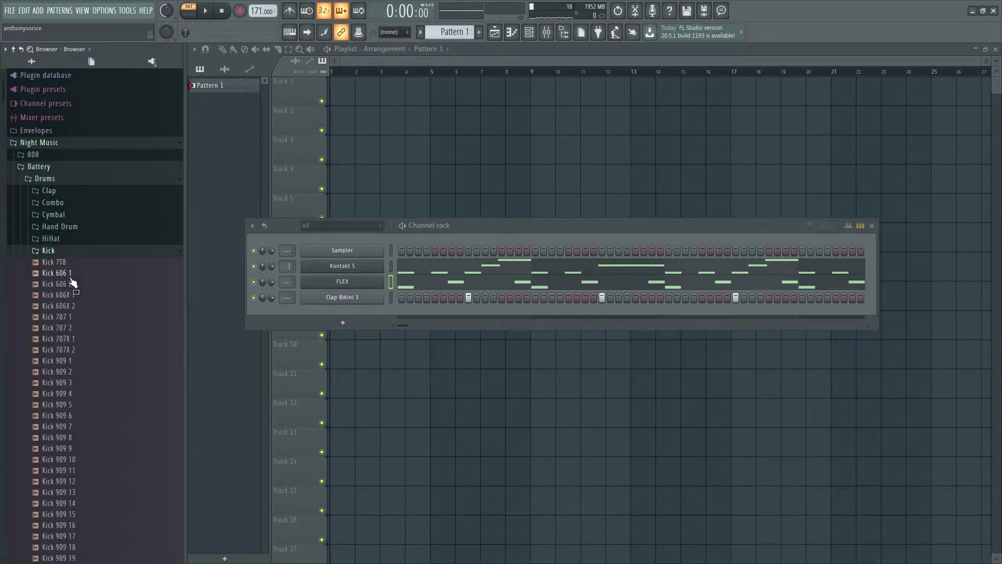
# Audition and compare the 606, 606X and 707 kick samples, and load Kick 606X 2 onto the Clap Bikini 3 channel
pyautogui.click(88, 275)
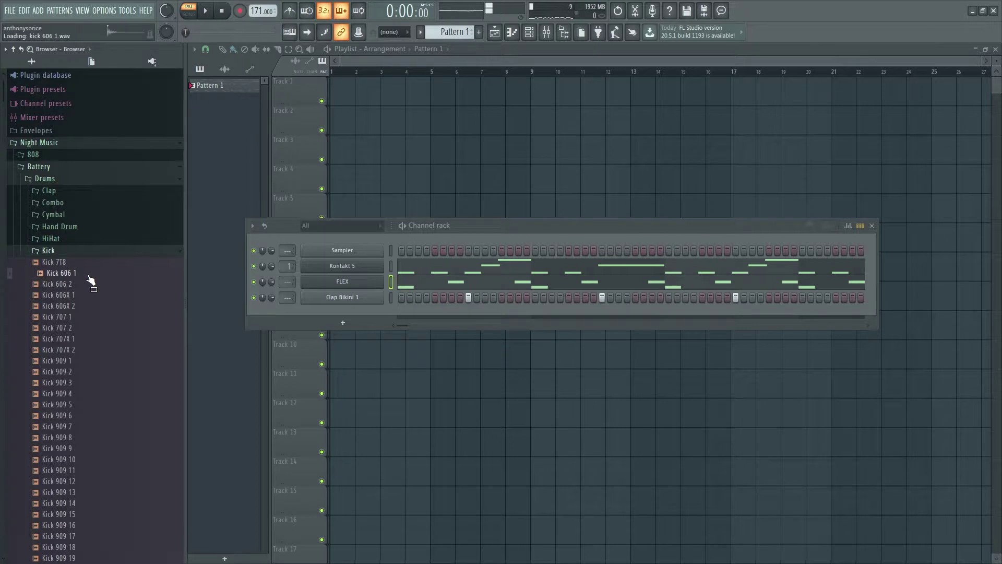
pyautogui.click(74, 295)
pyautogui.click(74, 307)
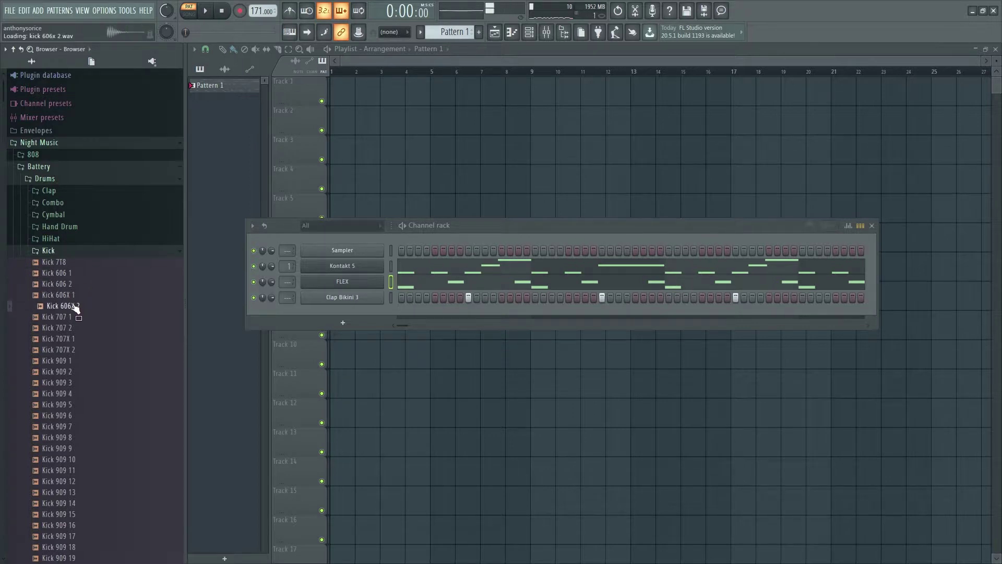
pyautogui.click(72, 298)
pyautogui.click(72, 305)
pyautogui.click(66, 319)
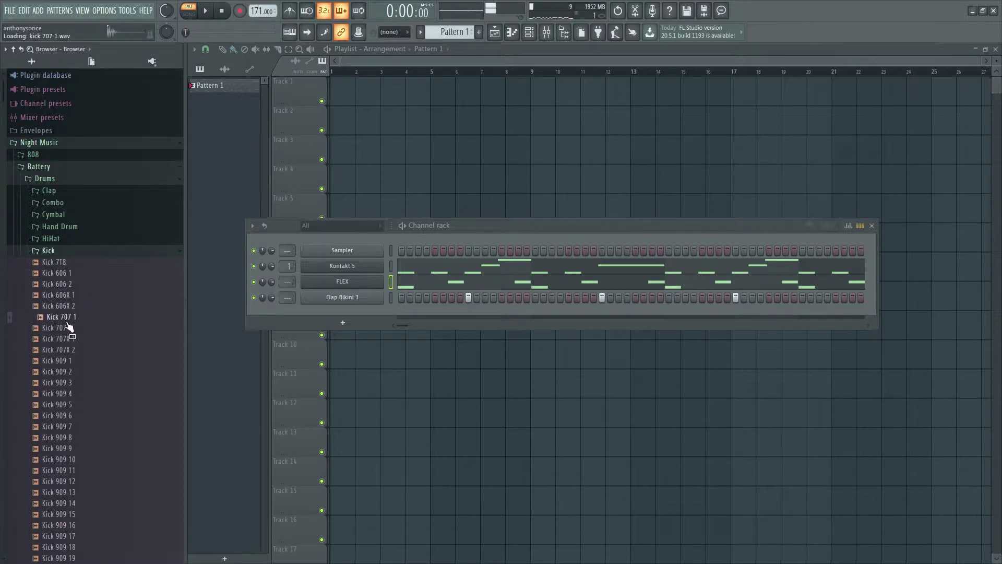
pyautogui.click(66, 308)
pyautogui.click(67, 298)
pyautogui.click(68, 317)
pyautogui.click(63, 306)
pyautogui.moveTo(62, 303); pyautogui.dragTo(350, 303)
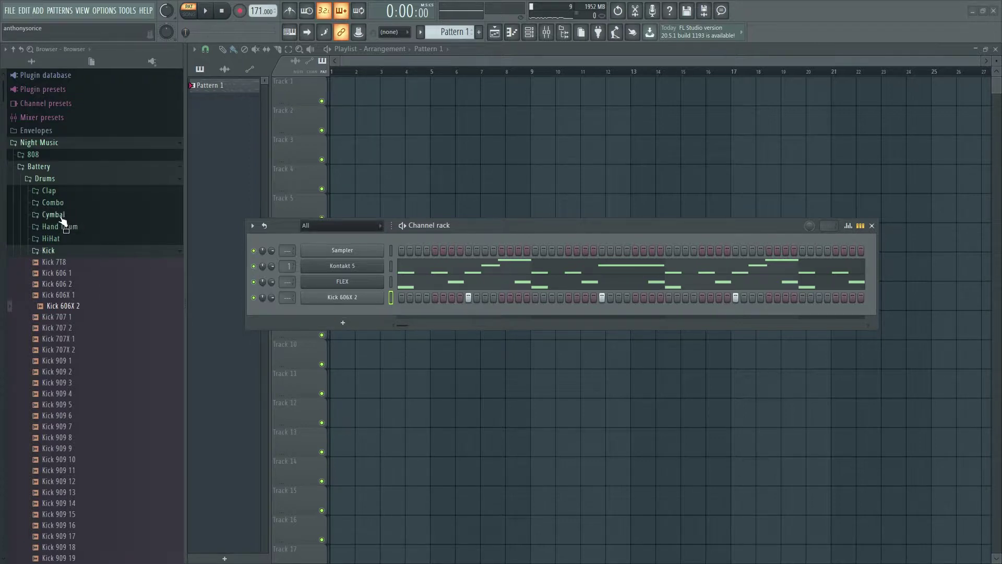
# Load Clap Bikini 3 from the Clap folder back onto the Kick 606X 2 channel, and collapse the Clap folder
pyautogui.click(63, 192)
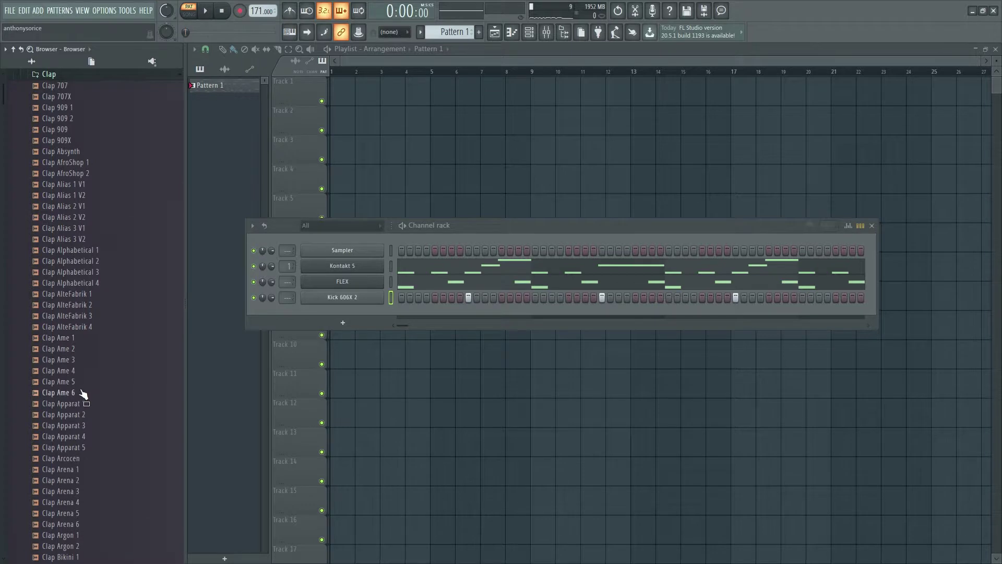
pyautogui.scroll(-4, 85, 407)
pyautogui.scroll(-4, 89, 527)
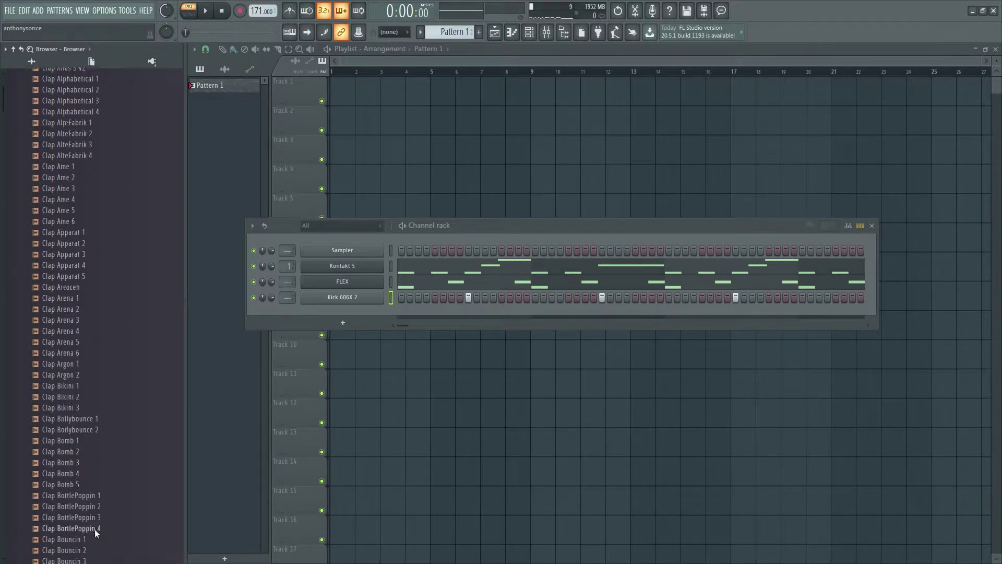
pyautogui.scroll(-2, 94, 522)
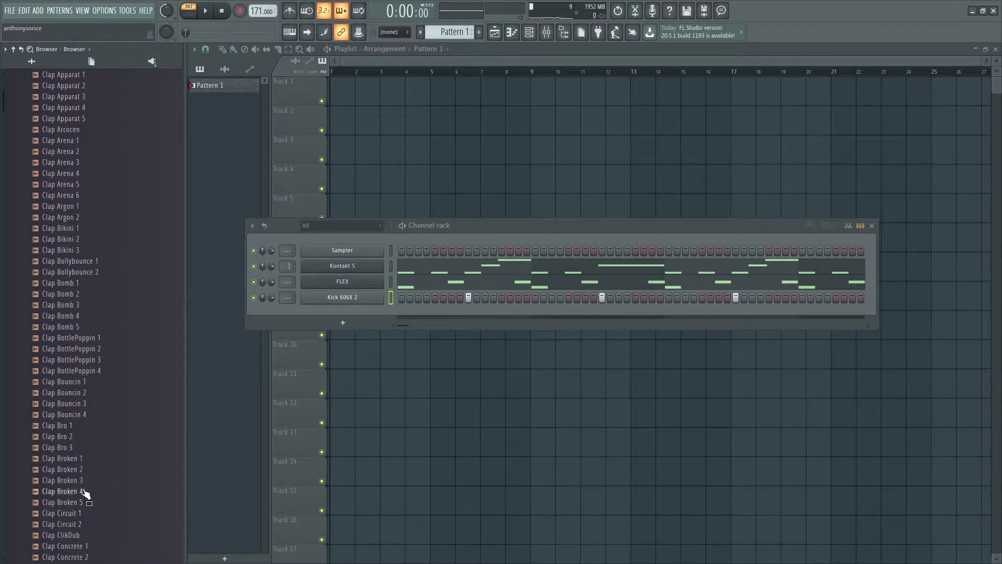
pyautogui.scroll(4, 67, 480)
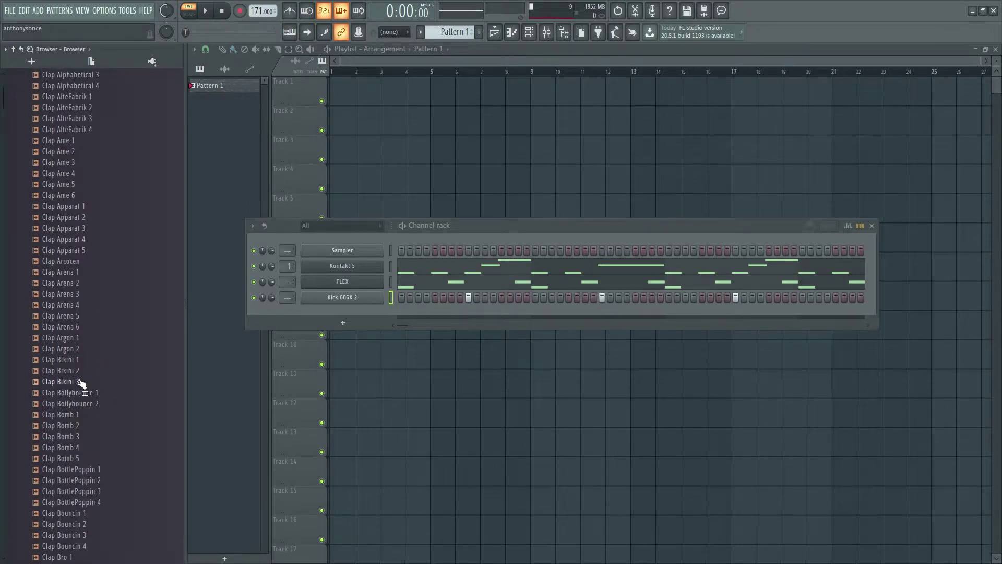
pyautogui.moveTo(64, 382); pyautogui.dragTo(384, 297)
pyautogui.scroll(8, 68, 144)
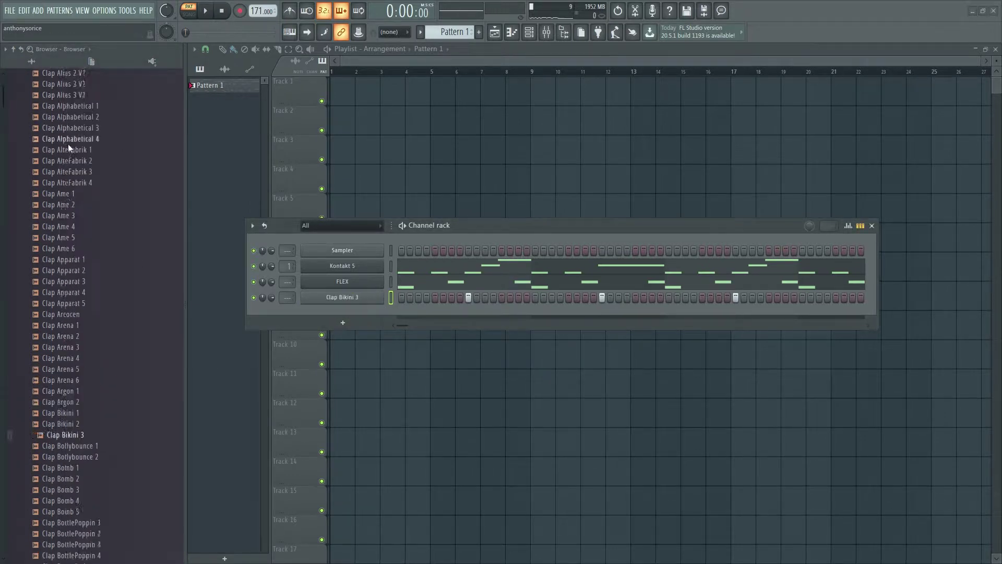
pyautogui.click(57, 126)
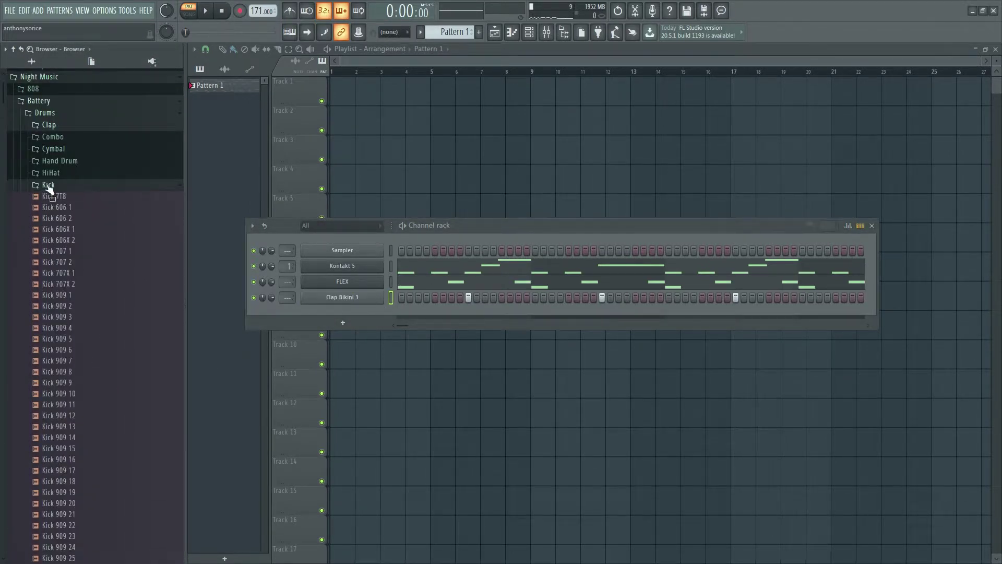
# Add Kick 606 2 as a new channel, place kicks on steps 1, 5 and 7, and play them briefly
pyautogui.moveTo(82, 230); pyautogui.dragTo(353, 308)
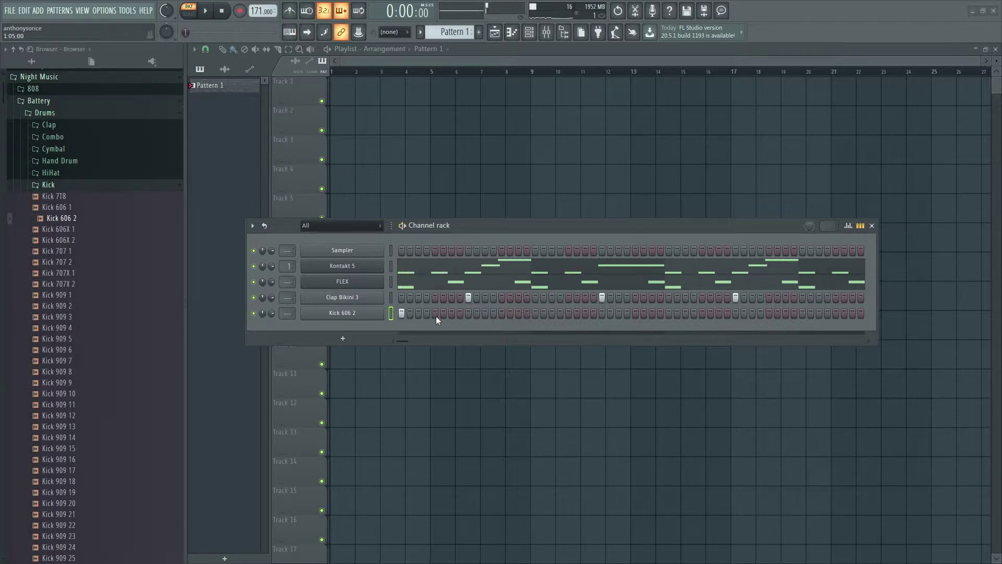
pyautogui.click(459, 313)
pyautogui.click(451, 313)
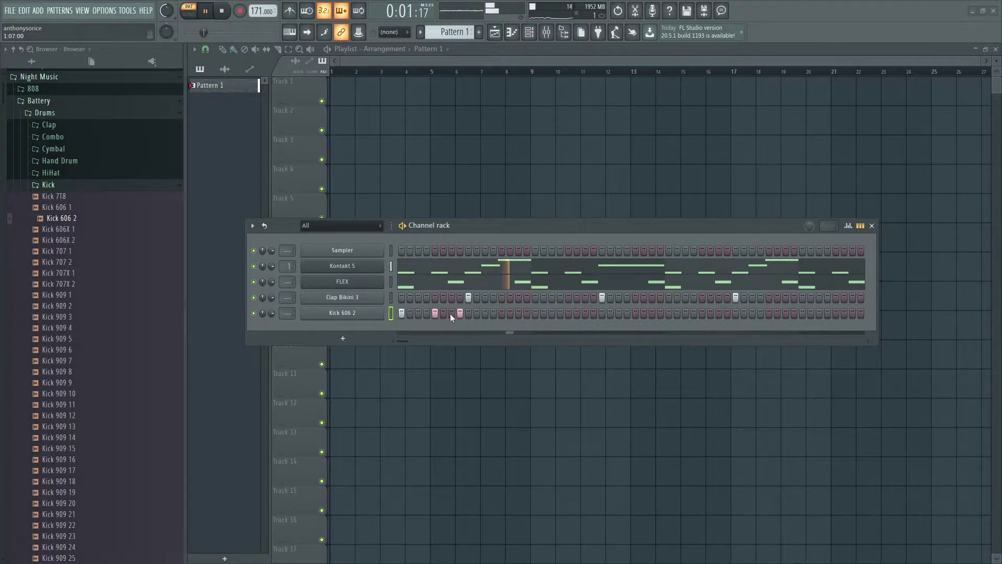
pyautogui.press('space')
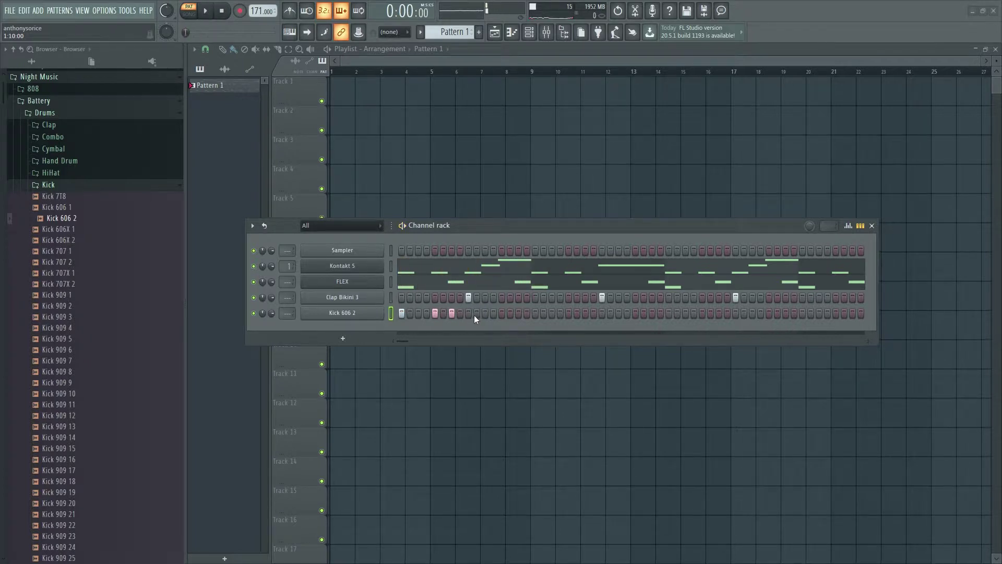
# Add kicks on steps 13, 17, 21, 23 and 27 of the Kick 606 2 channel, playing the pattern between additions
pyautogui.click(501, 315)
pyautogui.press('space')
pyautogui.click(537, 314)
pyautogui.press('space')
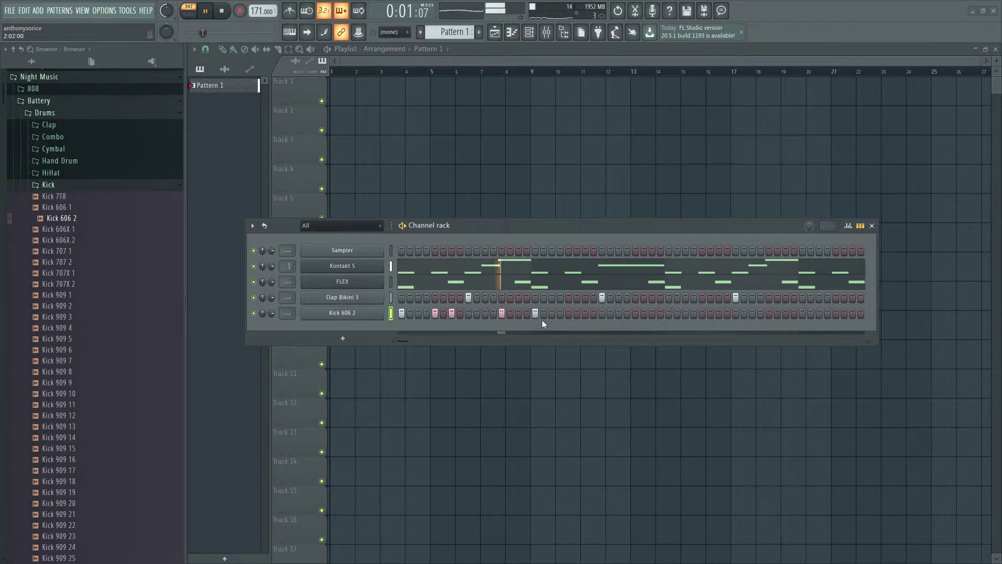
pyautogui.press('space')
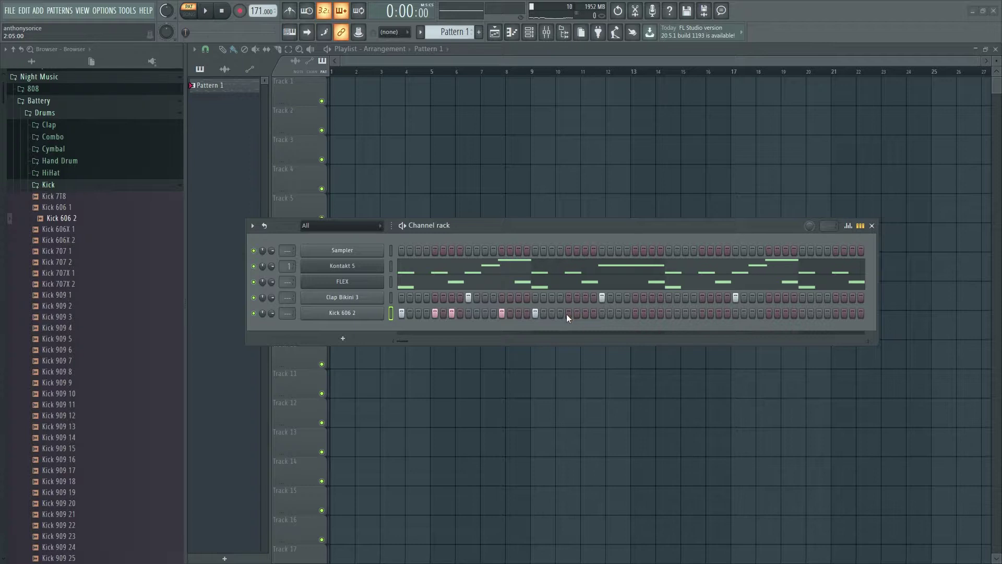
pyautogui.press('space')
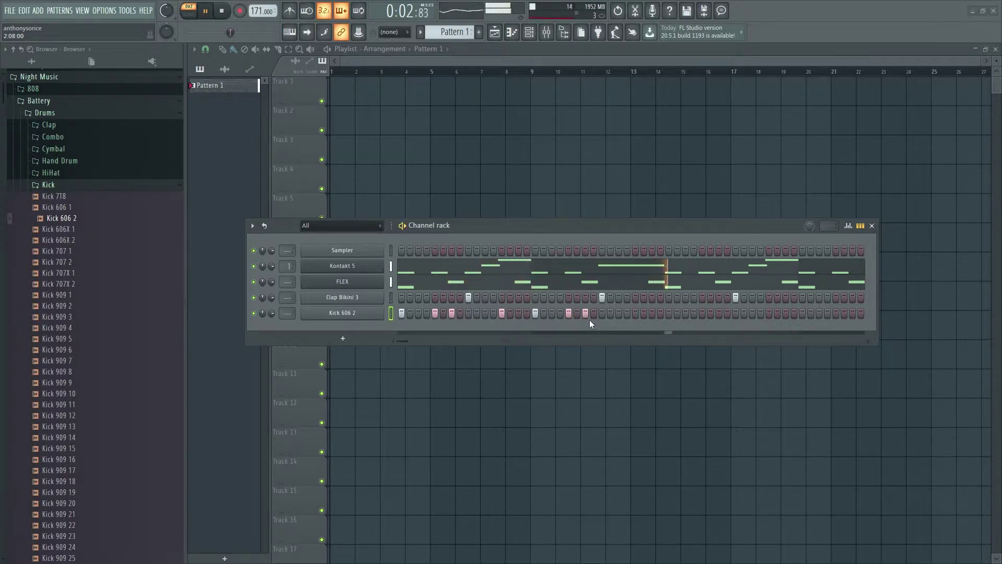
pyautogui.press('space')
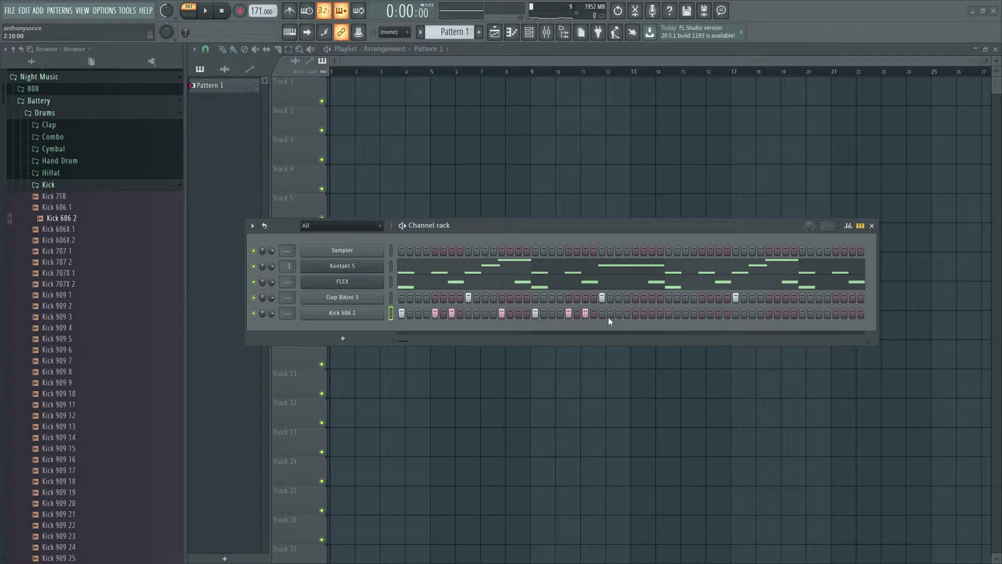
pyautogui.press('space')
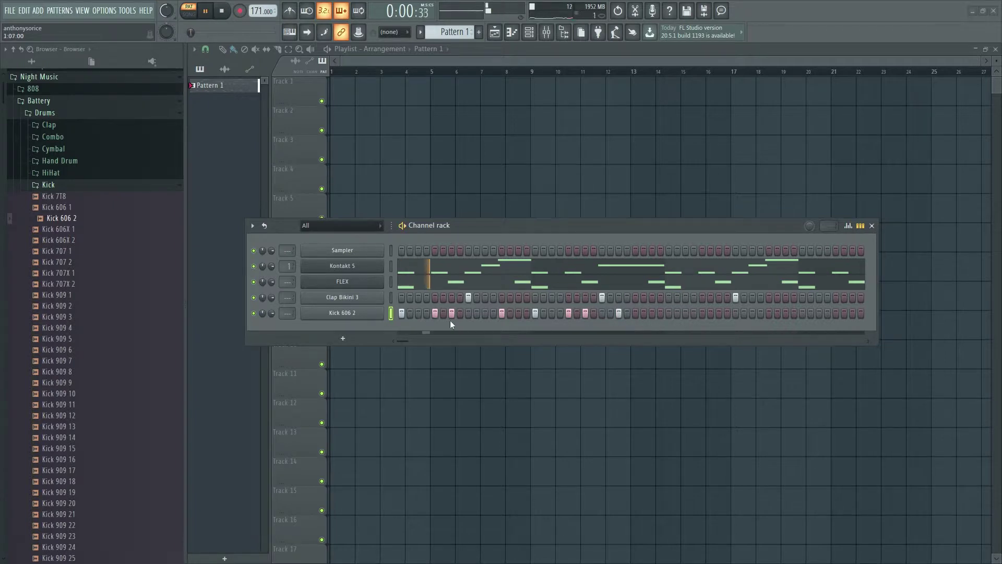
# Open the Kick 606 2 channel in the piano roll and move the last kick to beat 4 of bar 2, checking by playback
pyautogui.rightClick(371, 314)
pyautogui.click(405, 312)
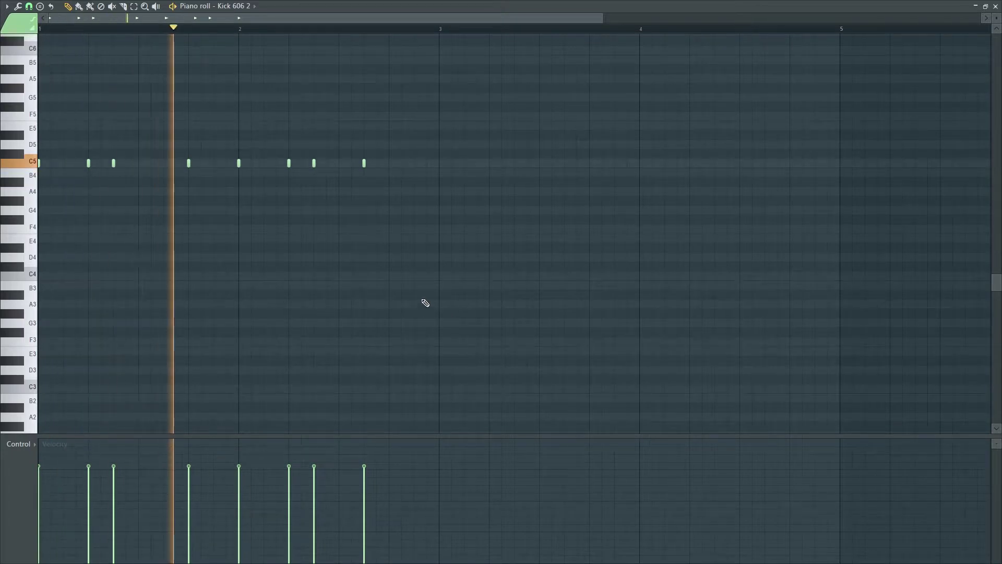
pyautogui.press('space')
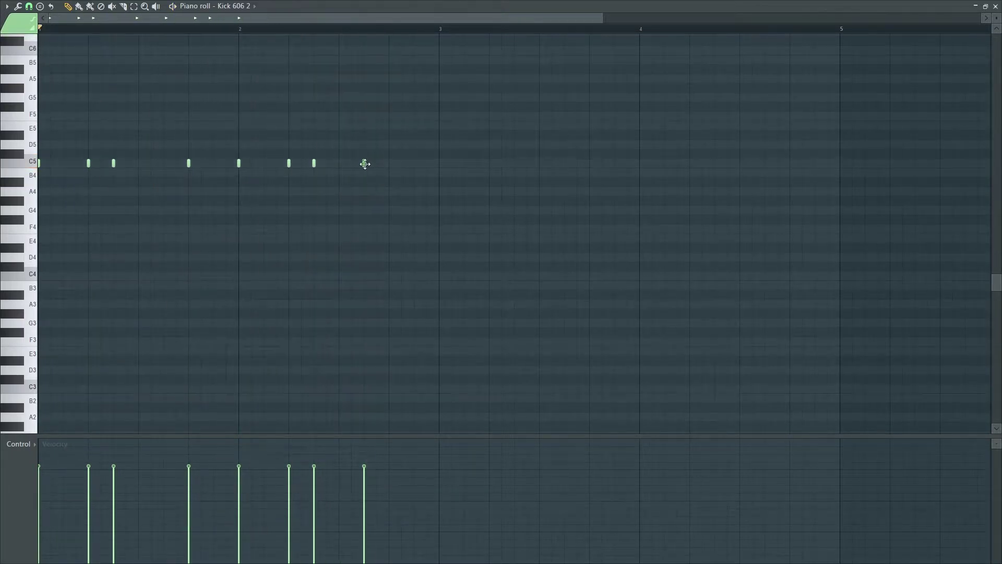
pyautogui.press('space')
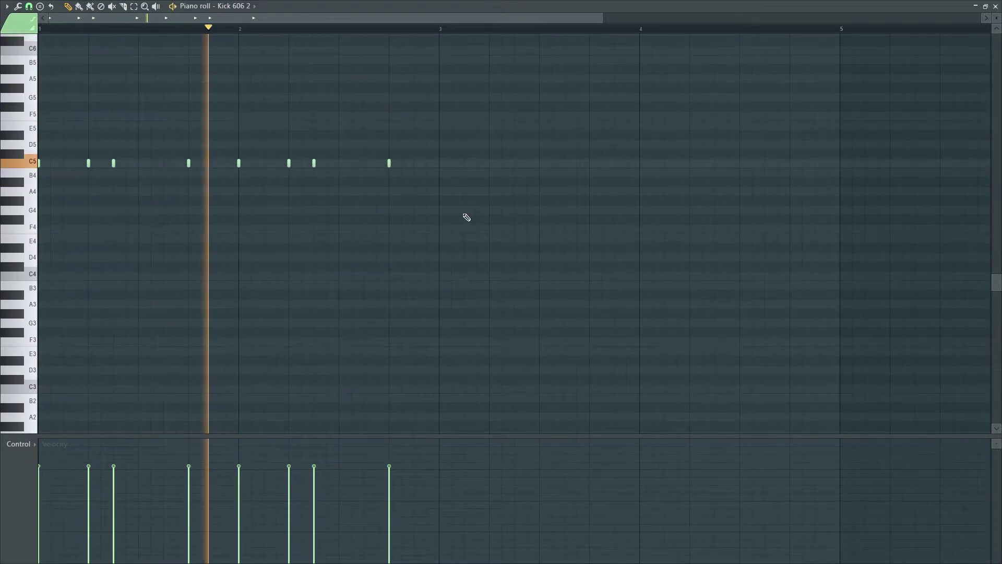
pyautogui.press('space')
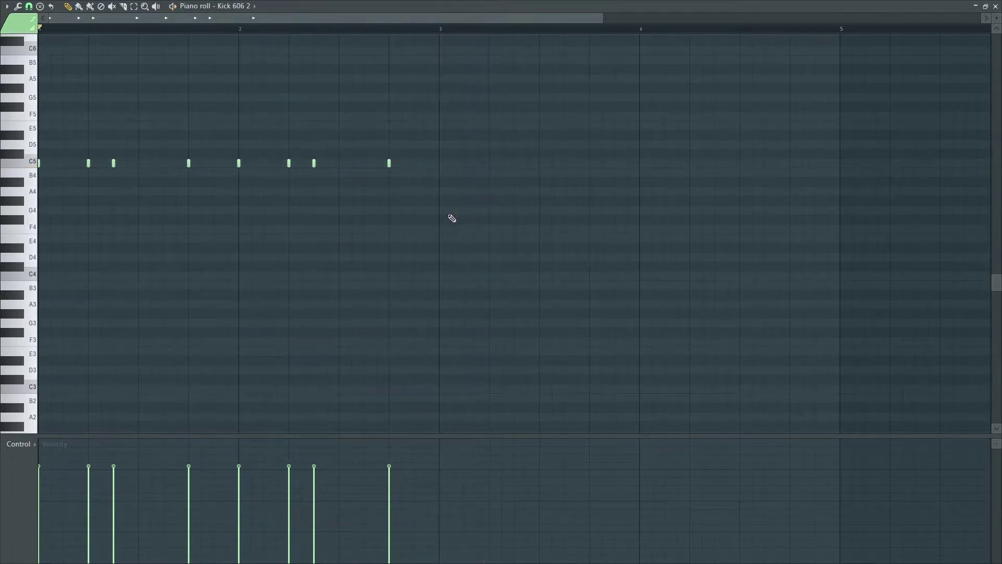
# Copy the two-bar kick pattern into bars 3 and 4, play it, close the piano roll and stop playback
pyautogui.moveTo(469, 215); pyautogui.dragTo(38, 113)
pyautogui.moveTo(86, 162); pyautogui.dragTo(486, 179)
pyautogui.click(473, 116)
pyautogui.press('space')
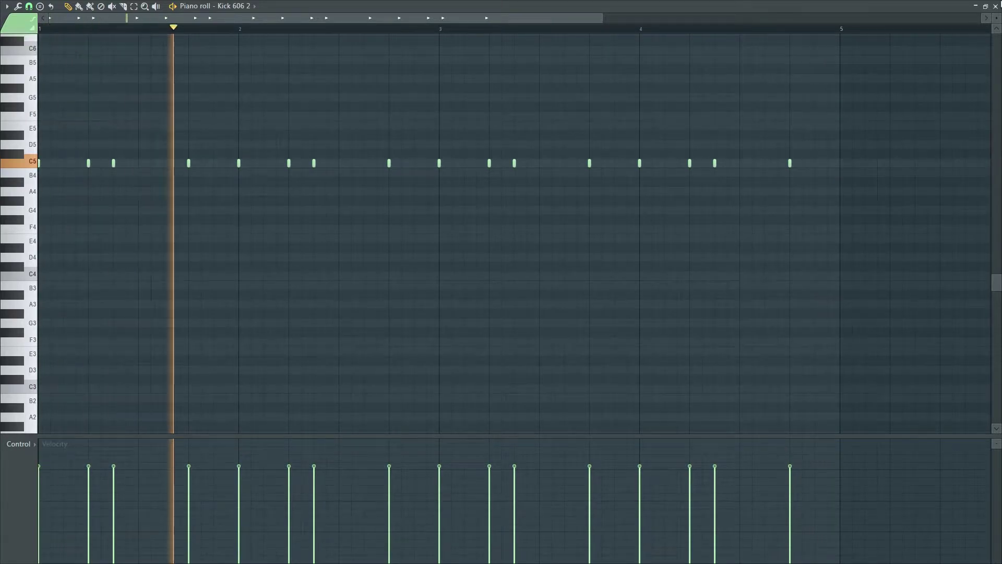
pyautogui.click(995, 6)
pyautogui.press('space')
# Try Kick 707 1 on the Kick 606 2 channel and compare it with the other 707 and 707X kick samples
pyautogui.click(57, 265)
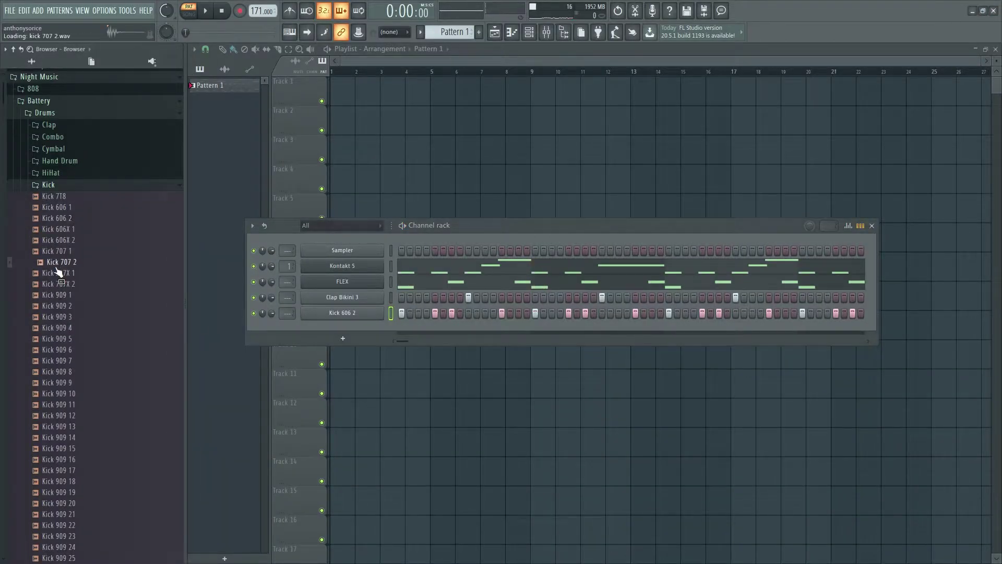
pyautogui.moveTo(62, 254); pyautogui.dragTo(359, 313)
pyautogui.press('space')
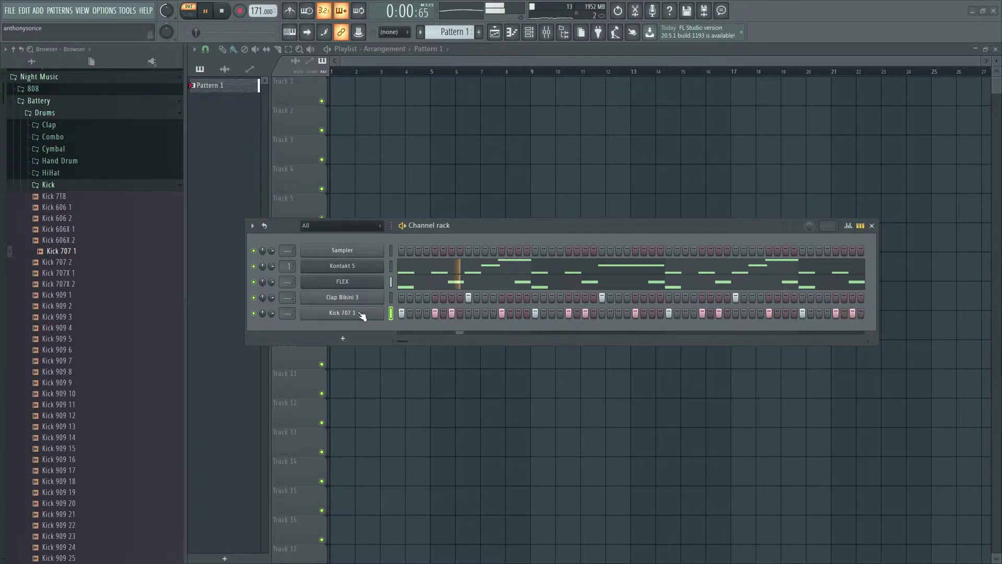
pyautogui.press('space')
pyautogui.click(87, 272)
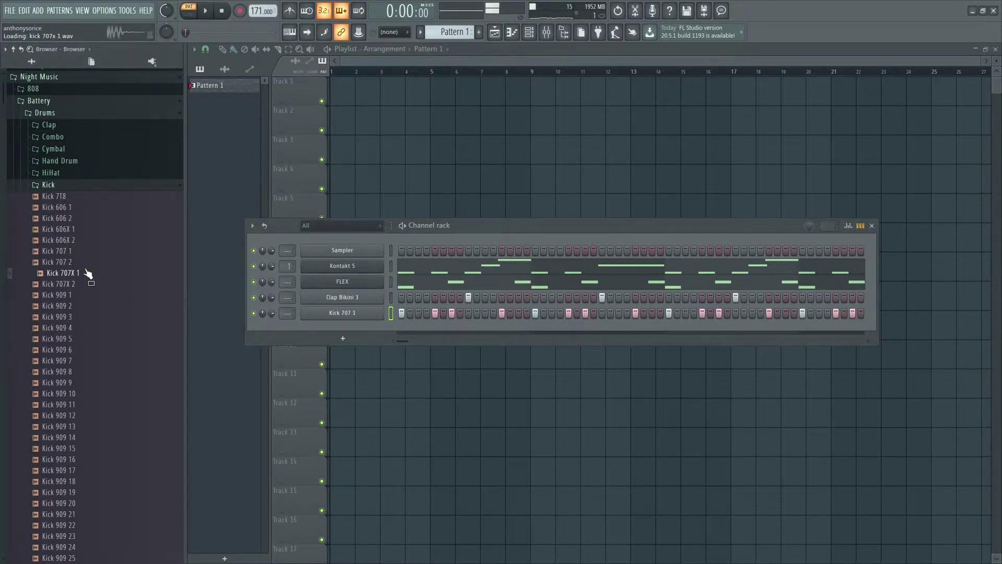
pyautogui.click(77, 287)
pyautogui.click(71, 265)
pyautogui.click(67, 255)
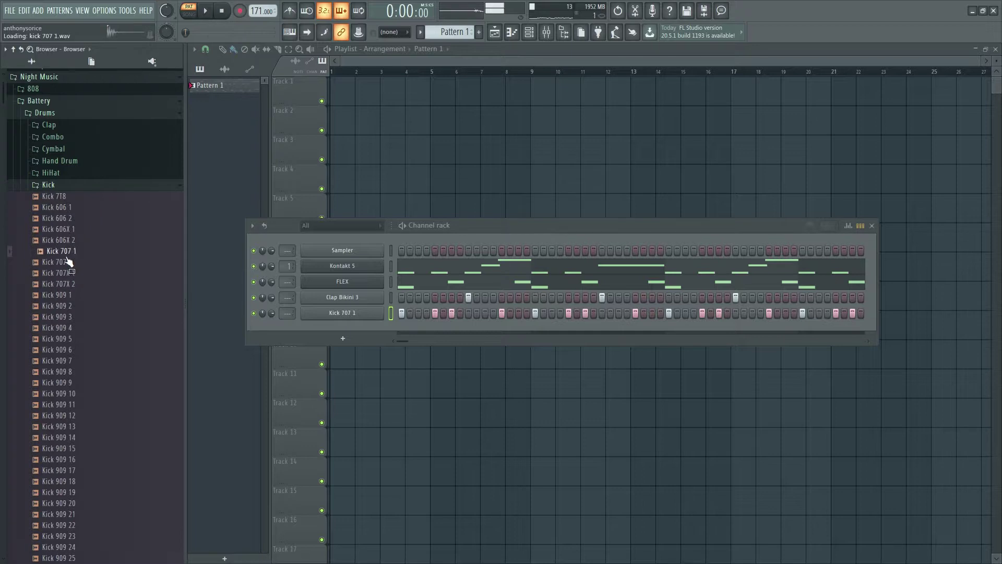
pyautogui.moveTo(347, 315); pyautogui.dragTo(349, 315)
pyautogui.press('space')
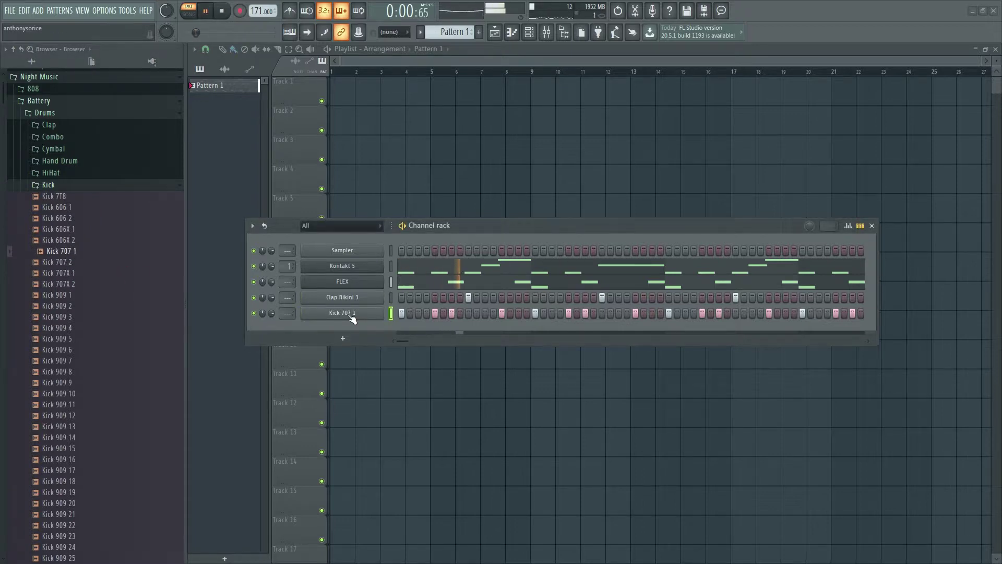
# Load Kick 606X 2 onto the Kick 707 1 channel and raise the channel rack swing while checking the pattern by playback
pyautogui.press('Up')
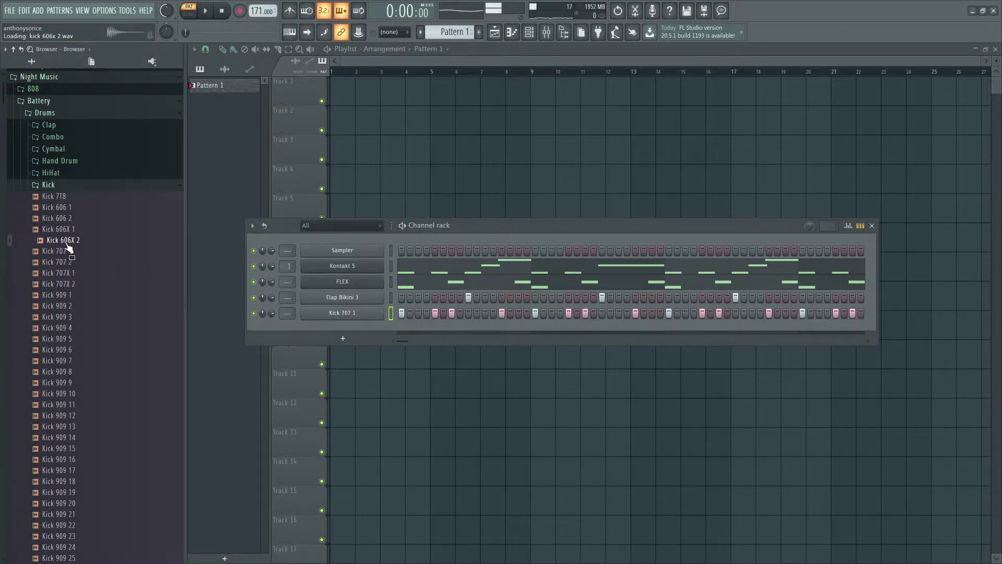
pyautogui.moveTo(334, 312); pyautogui.dragTo(335, 314)
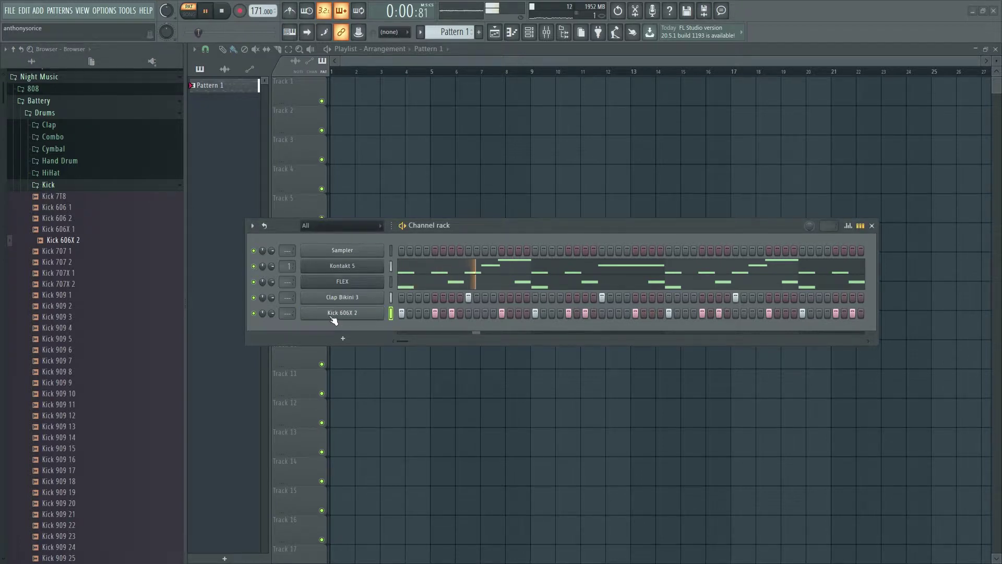
pyautogui.press('space')
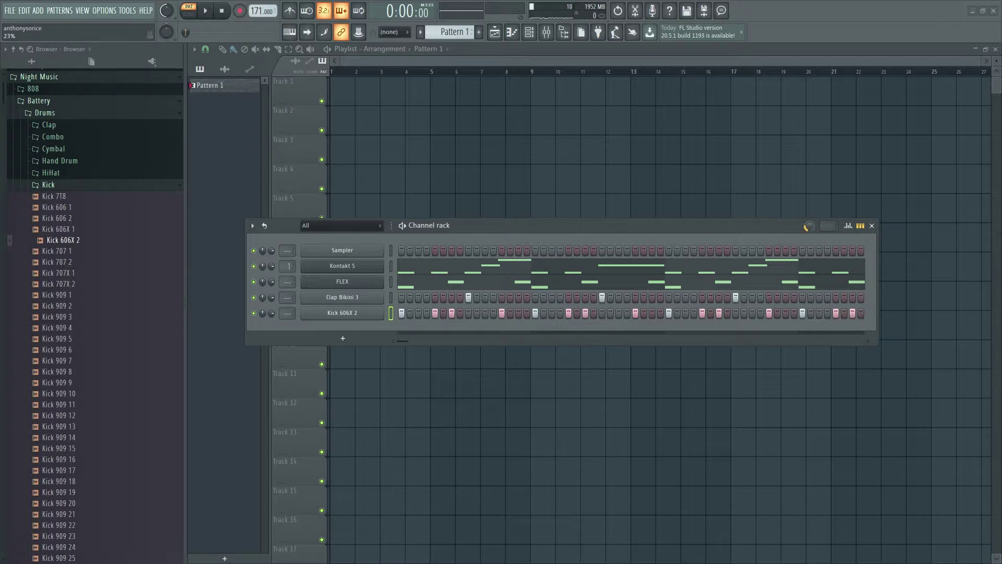
pyautogui.press('space')
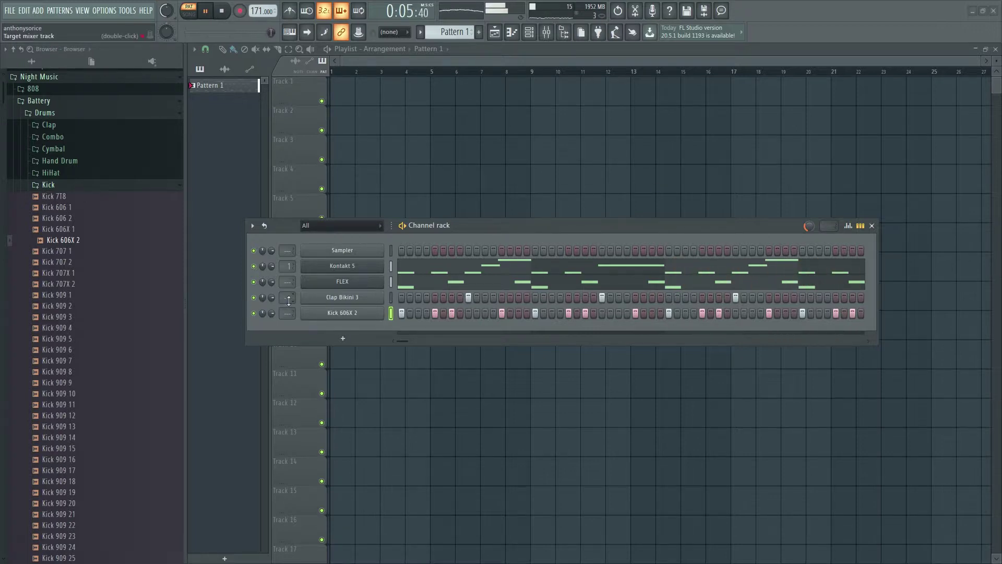
pyautogui.press('space')
# Route the Clap Bikini 3 channel to mixer insert 7 and add Fruity Reeverb 2 there with a 41% wet level
pyautogui.moveTo(288, 301); pyautogui.dragTo(289, 290)
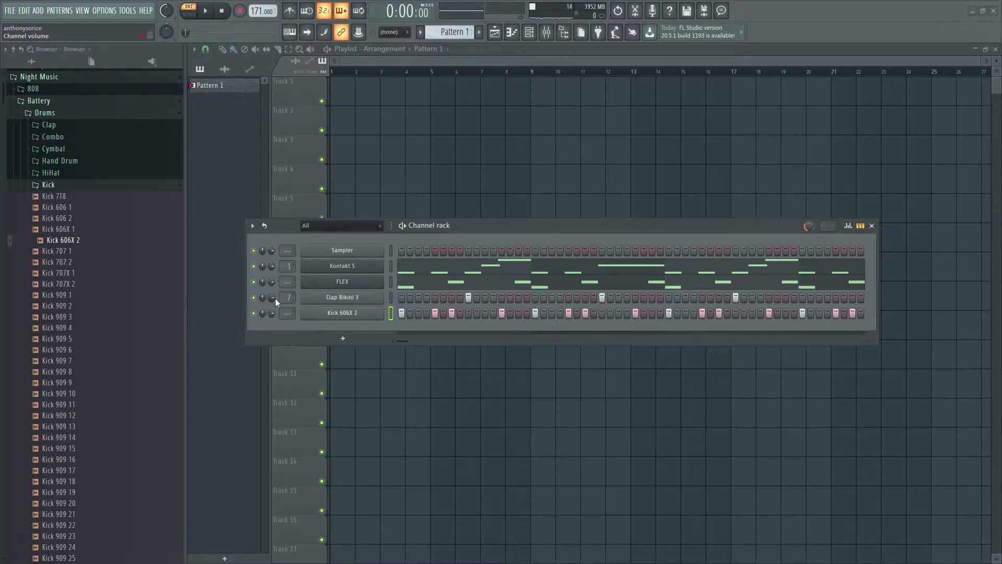
pyautogui.press('F9')
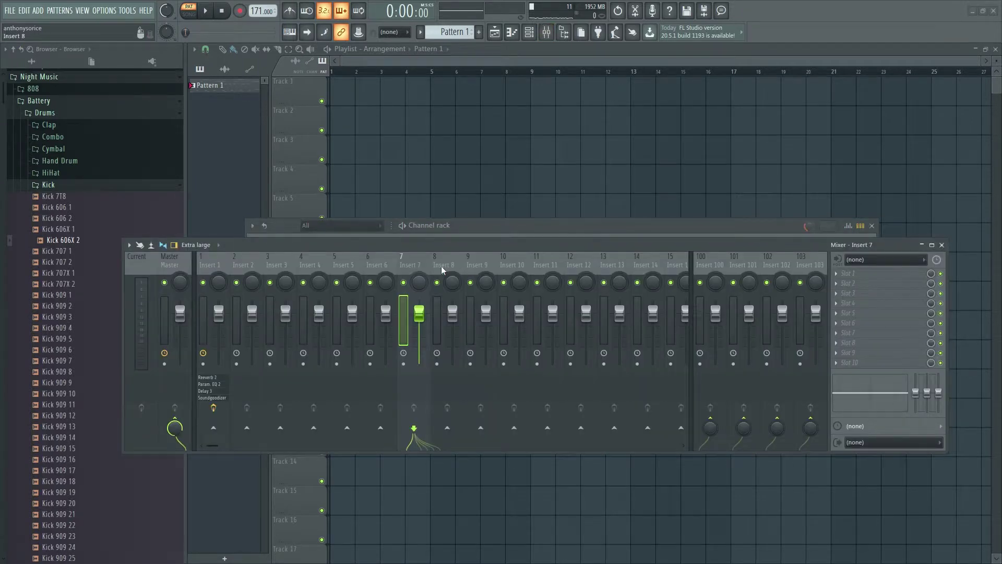
pyautogui.click(870, 274)
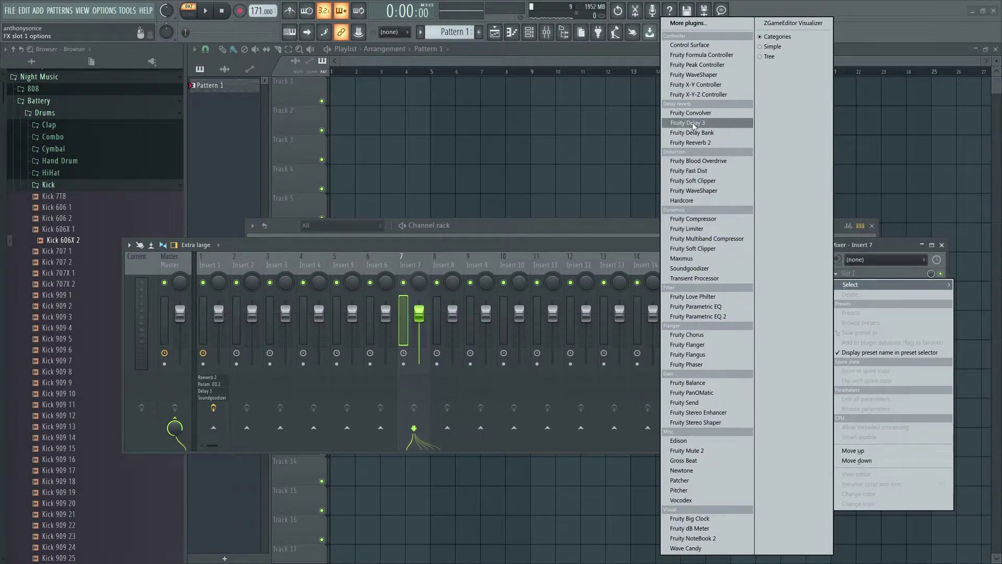
pyautogui.click(691, 142)
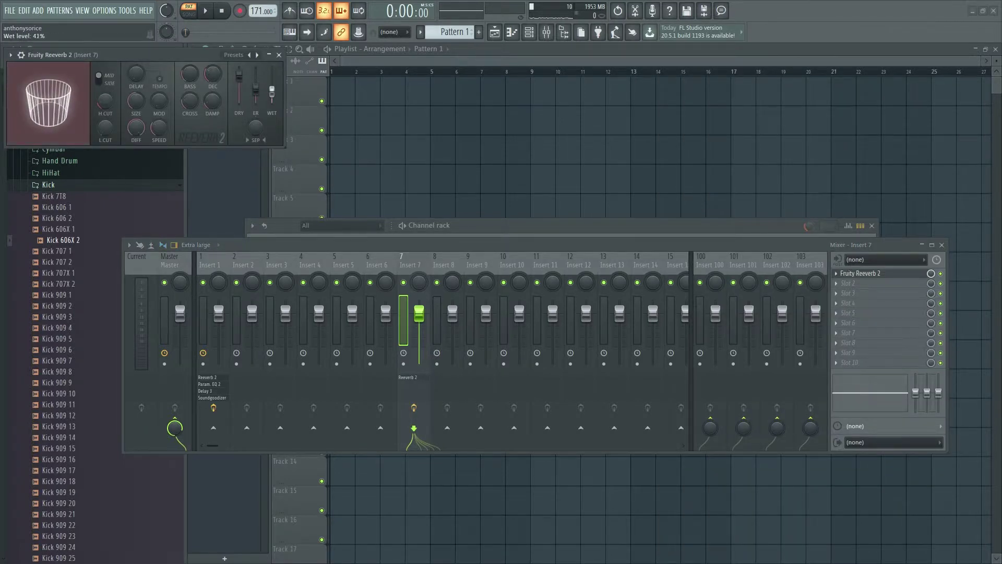
# Play the pattern to hear the clap reverb, and close the reverb plugin and the mixer
pyautogui.press('space')
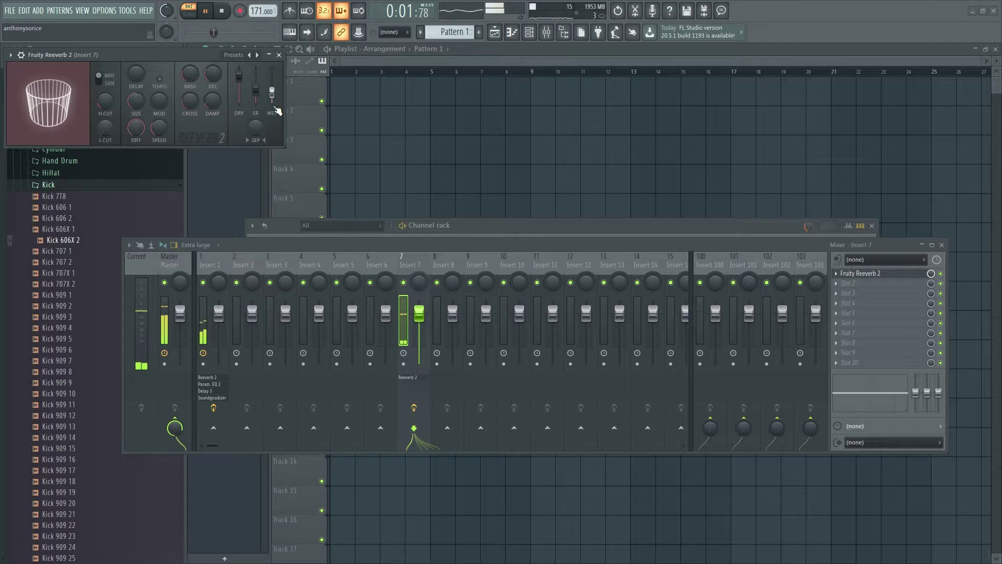
pyautogui.click(279, 54)
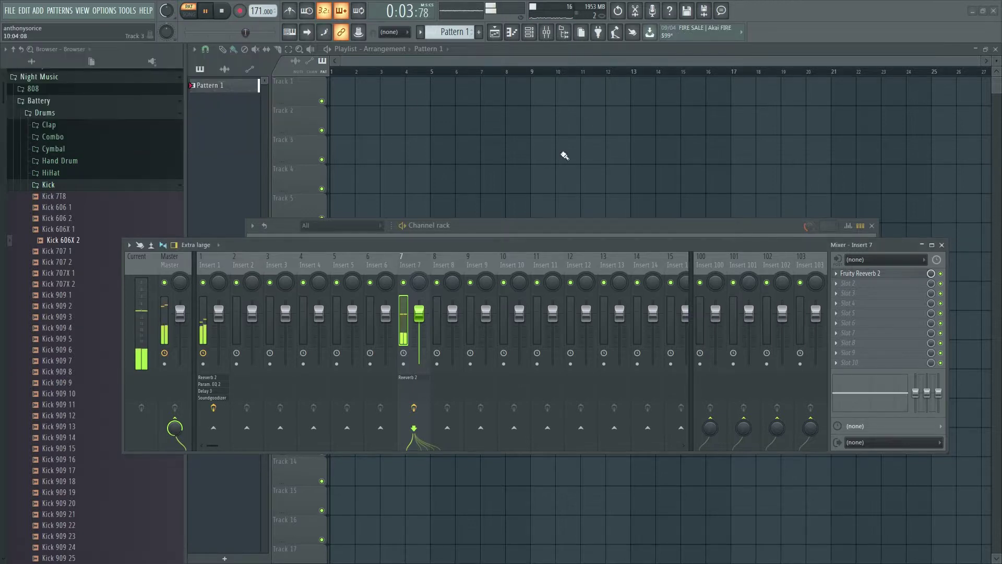
pyautogui.click(942, 245)
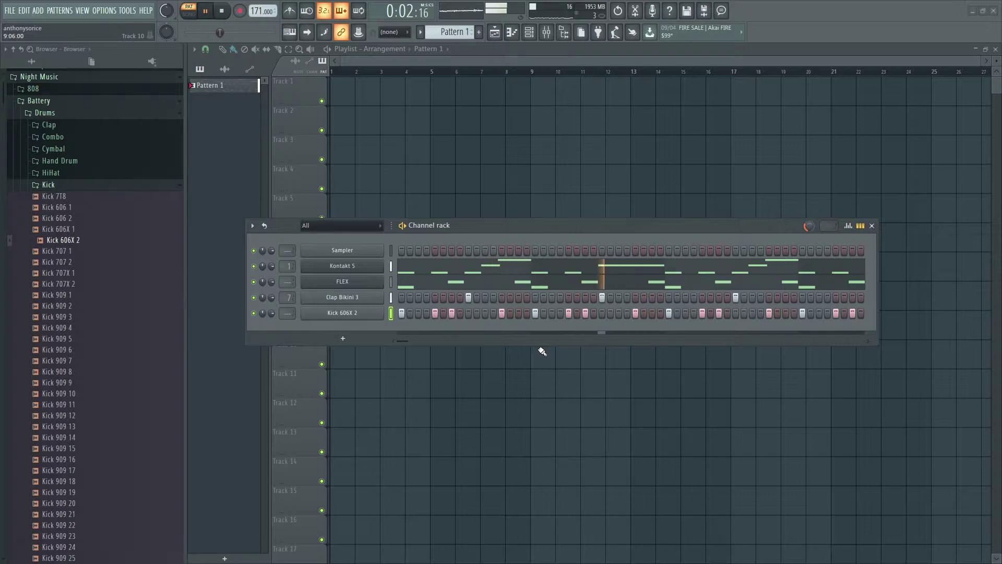
# Stop playback, check the Battery snare samples and open the 808 snare folder in the sample library
pyautogui.press('space')
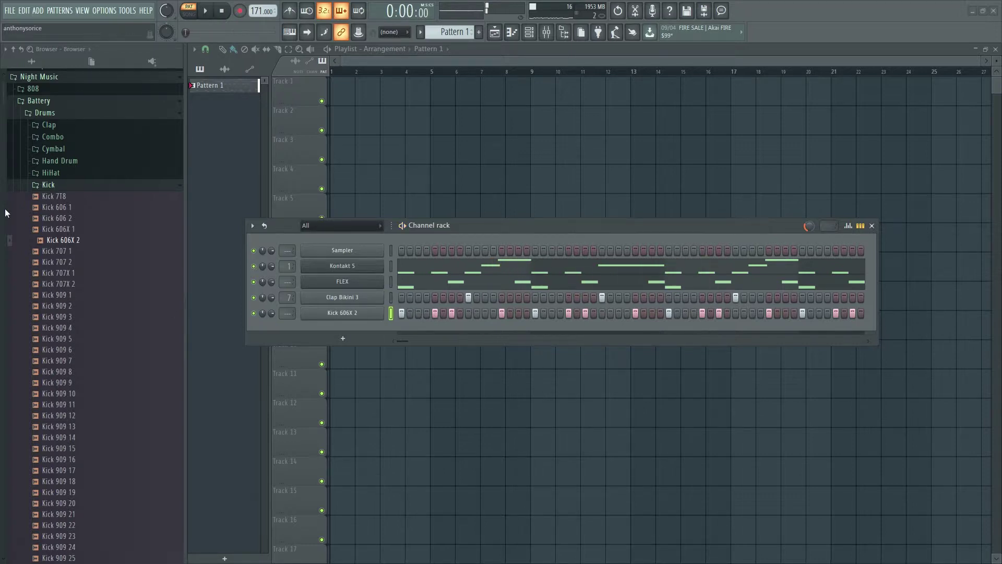
pyautogui.click(61, 187)
pyautogui.click(112, 300)
pyautogui.scroll(-8, 84, 314)
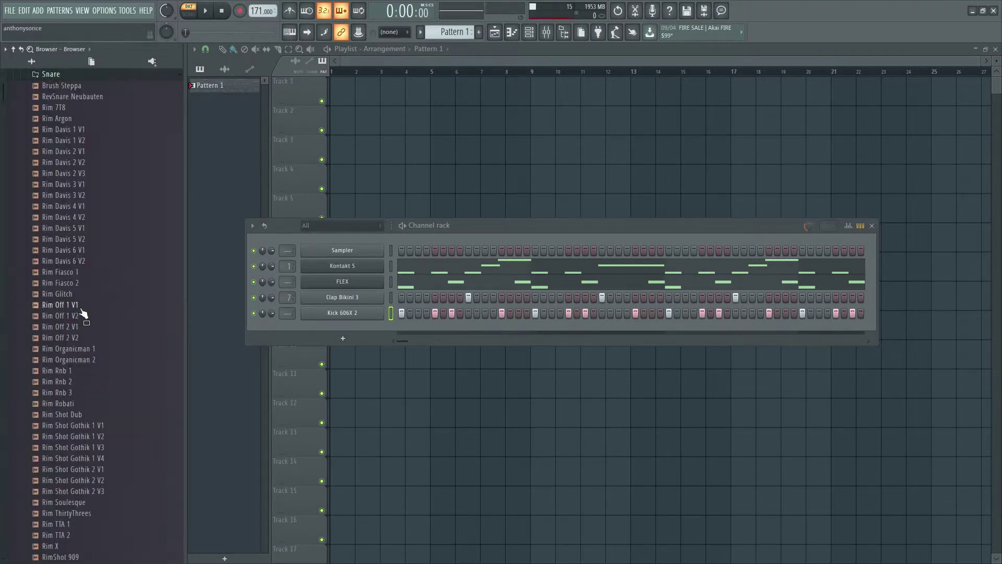
pyautogui.scroll(6, 83, 261)
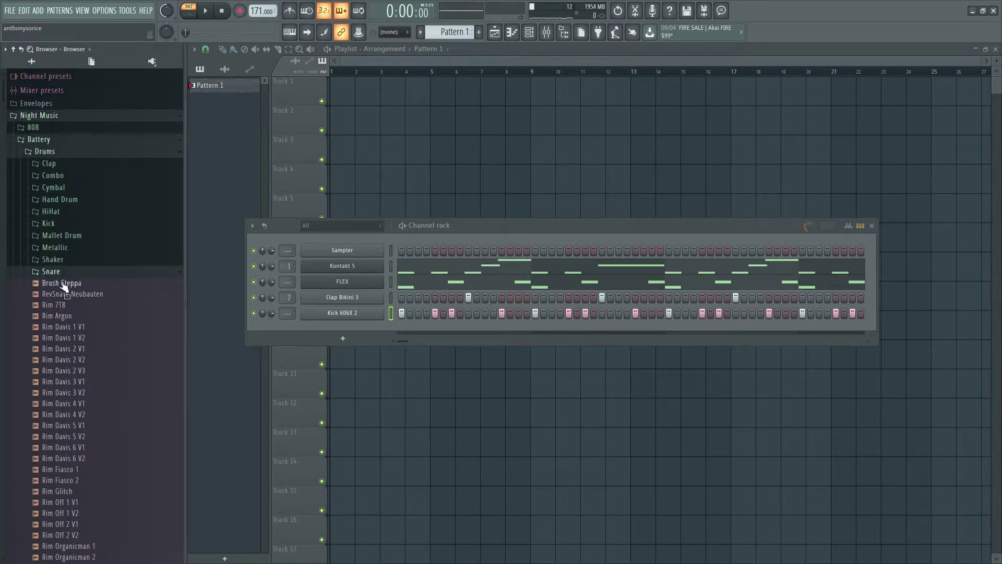
pyautogui.click(65, 271)
pyautogui.click(52, 140)
pyautogui.click(52, 157)
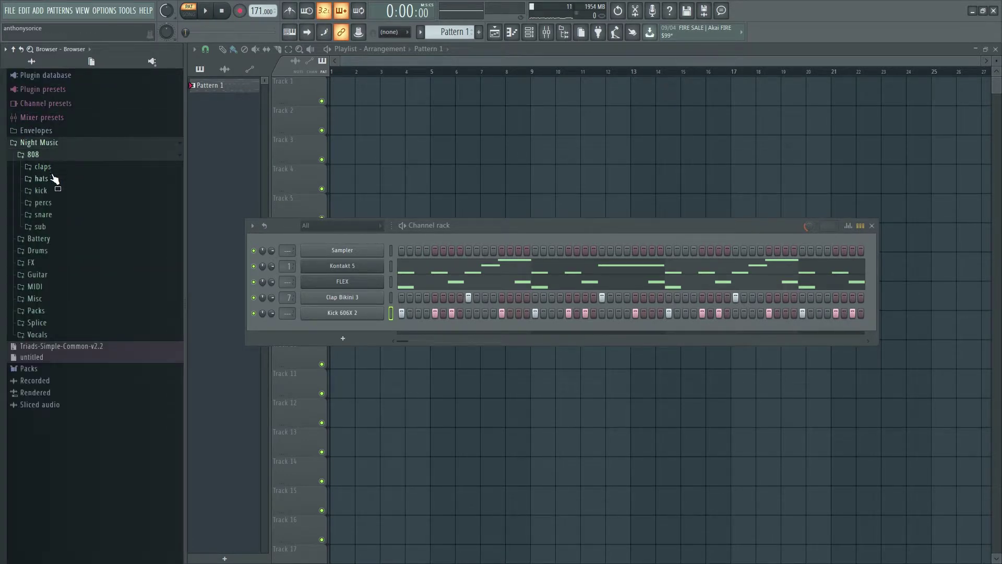
pyautogui.click(66, 217)
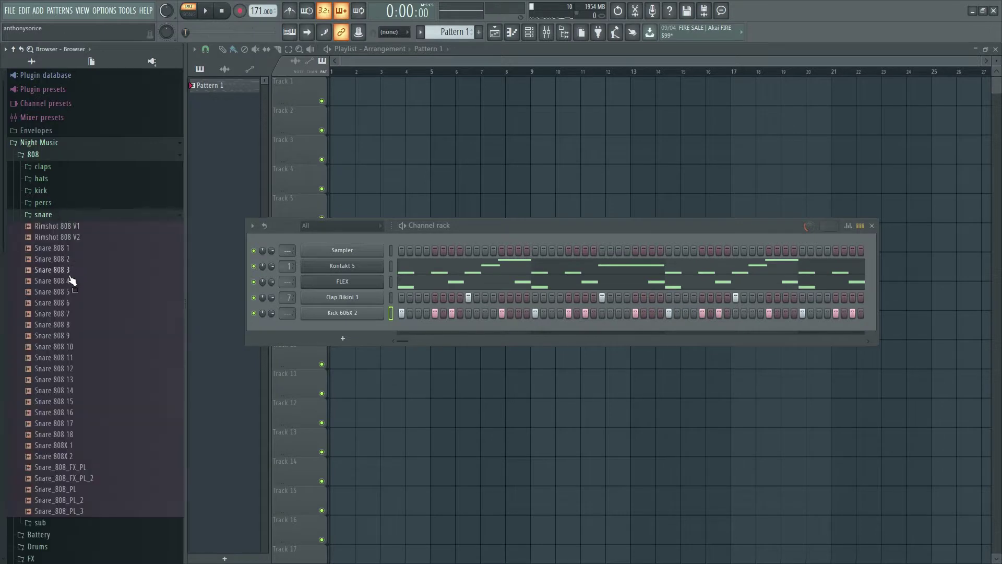
# Audition 808 snare samples between Snare 808 3 and Snare 808 16 to compare their sound
pyautogui.click(73, 271)
pyautogui.click(76, 303)
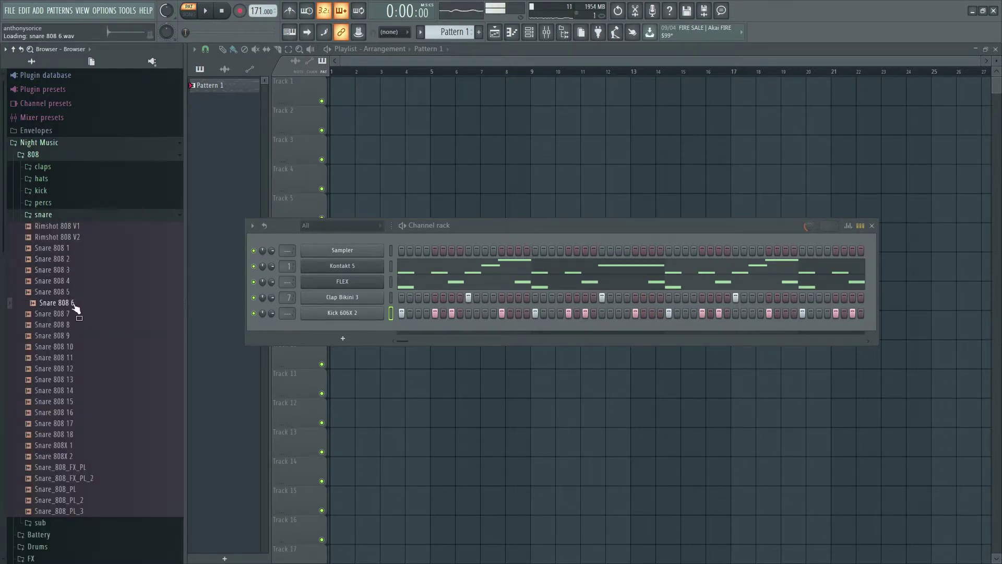
pyautogui.click(73, 314)
pyautogui.click(74, 325)
pyautogui.click(73, 336)
pyautogui.click(74, 326)
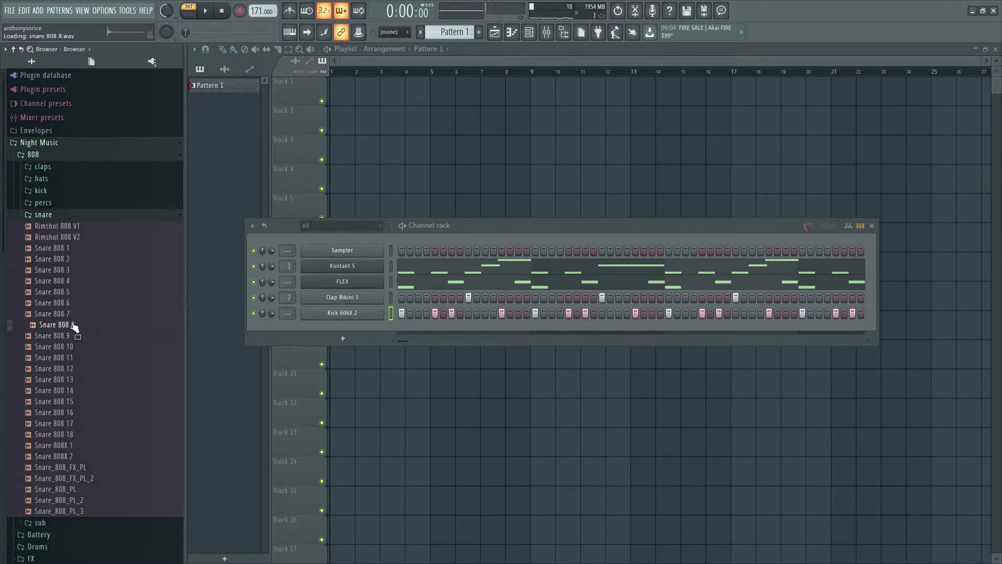
pyautogui.click(62, 358)
pyautogui.click(62, 369)
pyautogui.click(61, 381)
pyautogui.click(63, 413)
pyautogui.click(53, 326)
pyautogui.click(58, 293)
# Add Snare 808 4 as a new channel below Kick 606X 2 and enable its volume envelope with zero attack, decay and sustain
pyautogui.moveTo(62, 281); pyautogui.dragTo(192, 304)
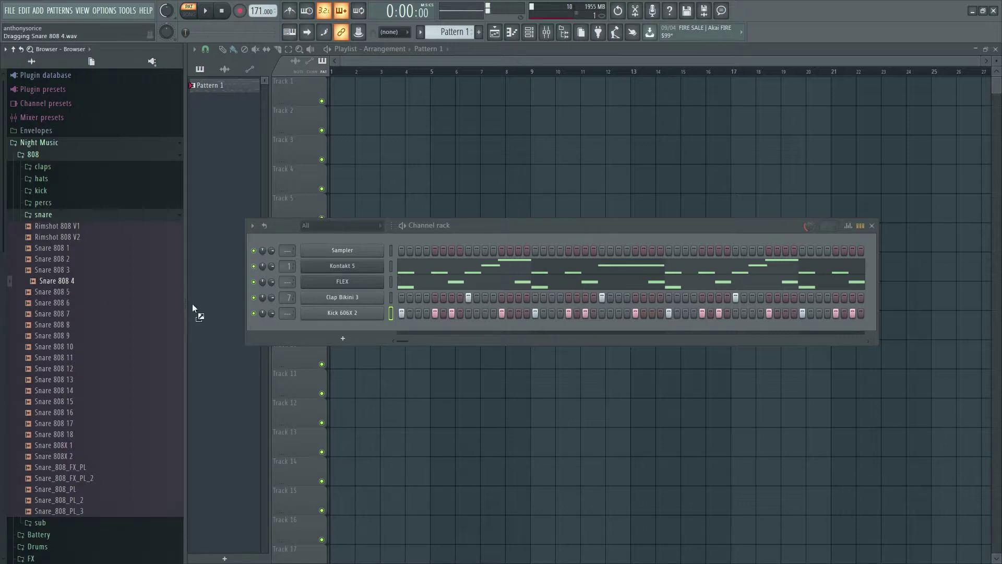
pyautogui.moveTo(325, 322); pyautogui.dragTo(326, 327)
pyautogui.click(343, 329)
pyautogui.click(136, 169)
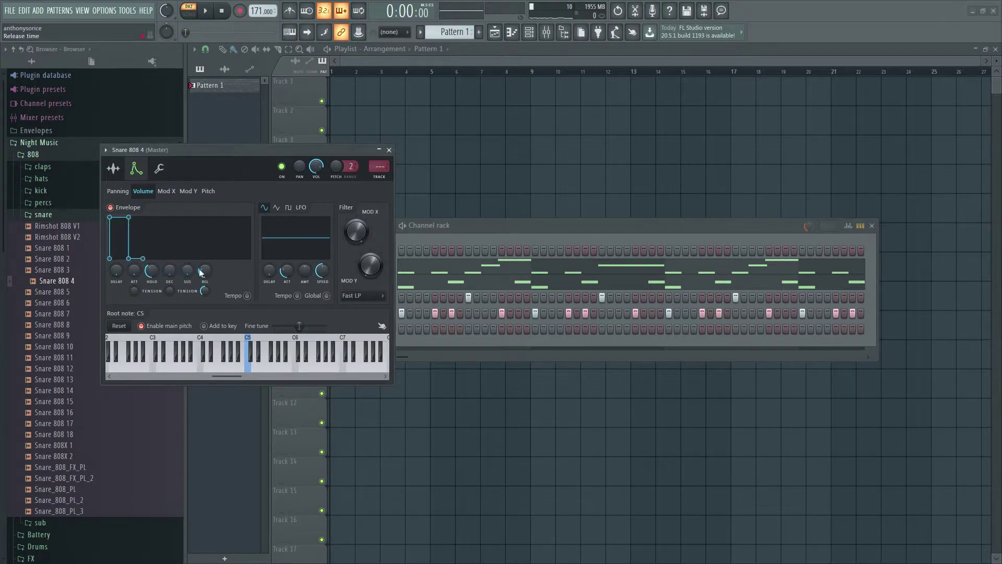
pyautogui.click(389, 151)
# Draw four descending Snare 808 4 notes from C5 to A4 in the last beat of bar 1 with falling velocities, checking by playback
pyautogui.press('space')
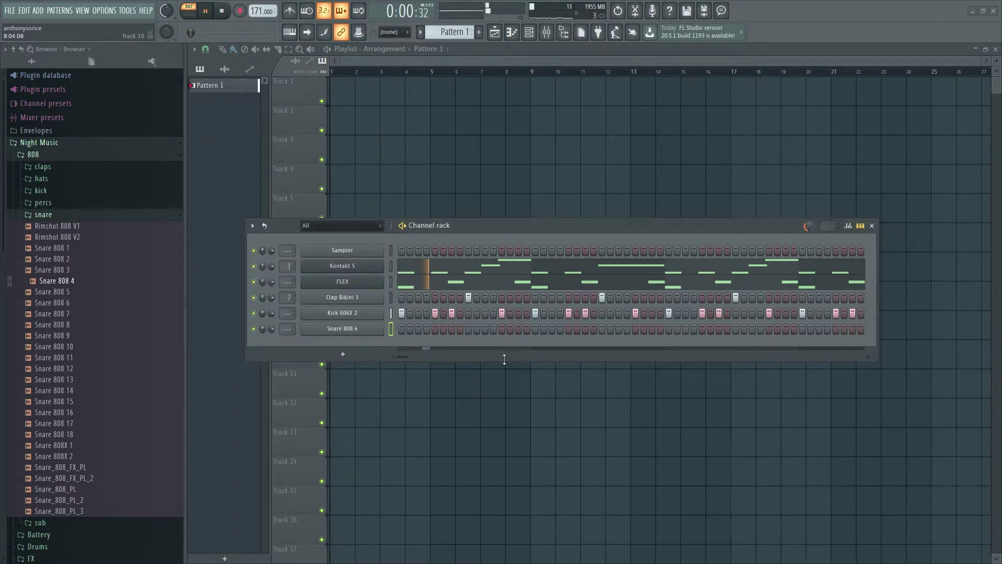
pyautogui.rightClick(375, 330)
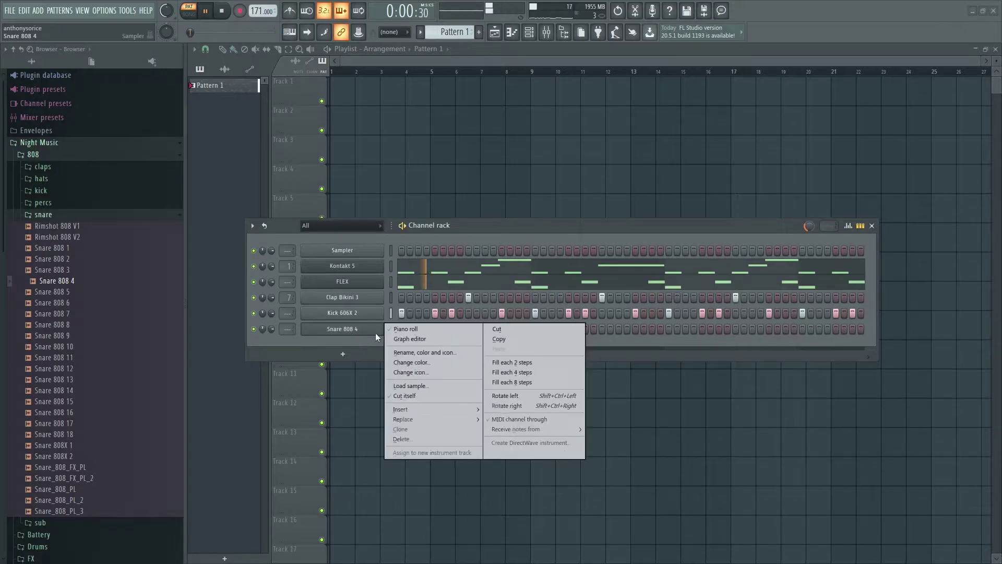
pyautogui.click(406, 327)
pyautogui.rightClick(263, 210)
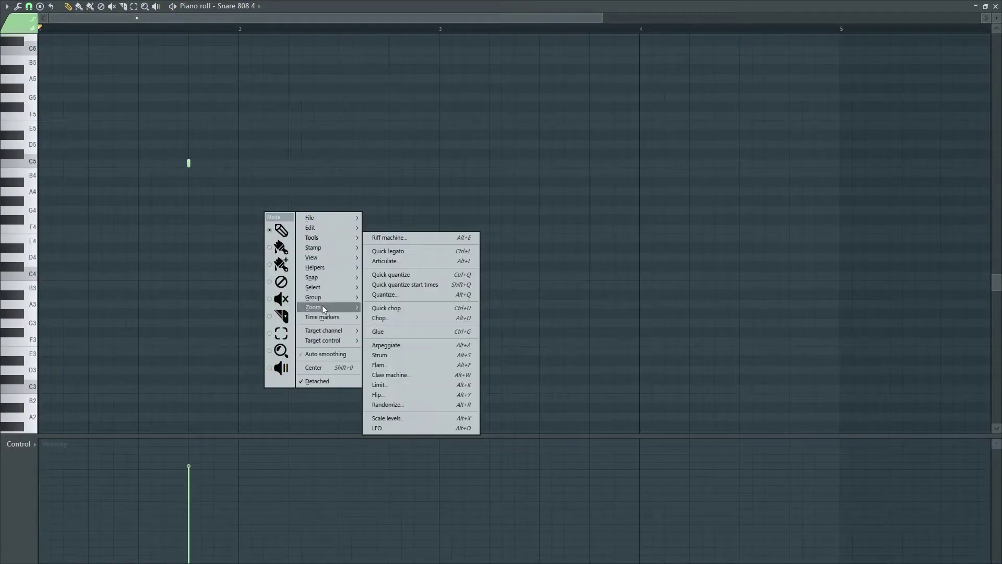
pyautogui.click(202, 172)
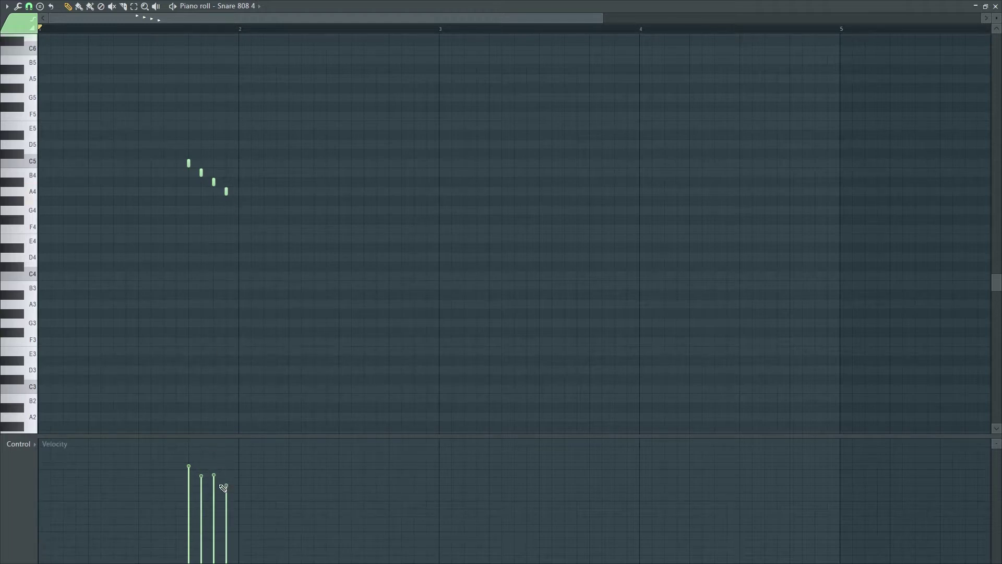
pyautogui.press('space')
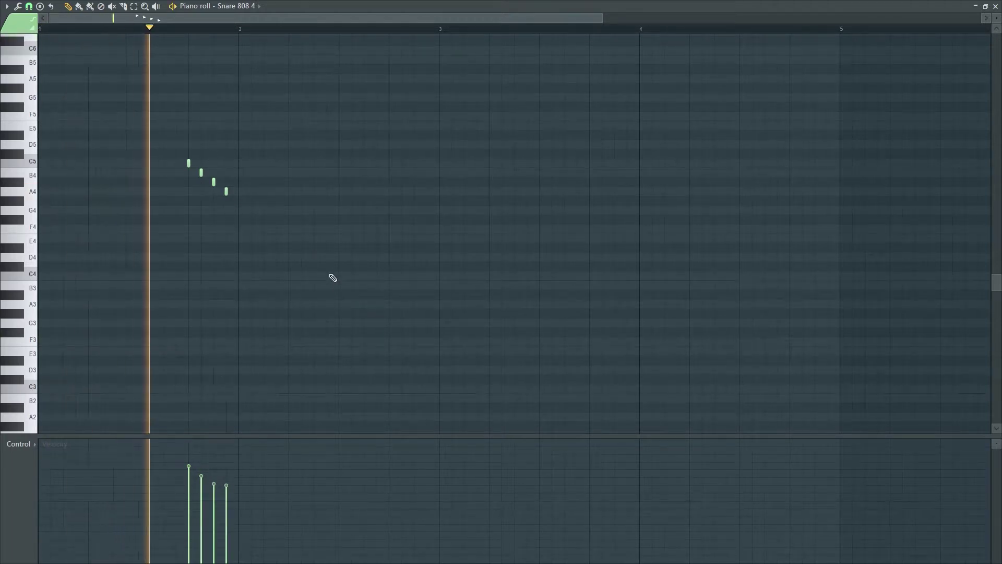
pyautogui.press('space')
pyautogui.press('space')
pyautogui.press('space')
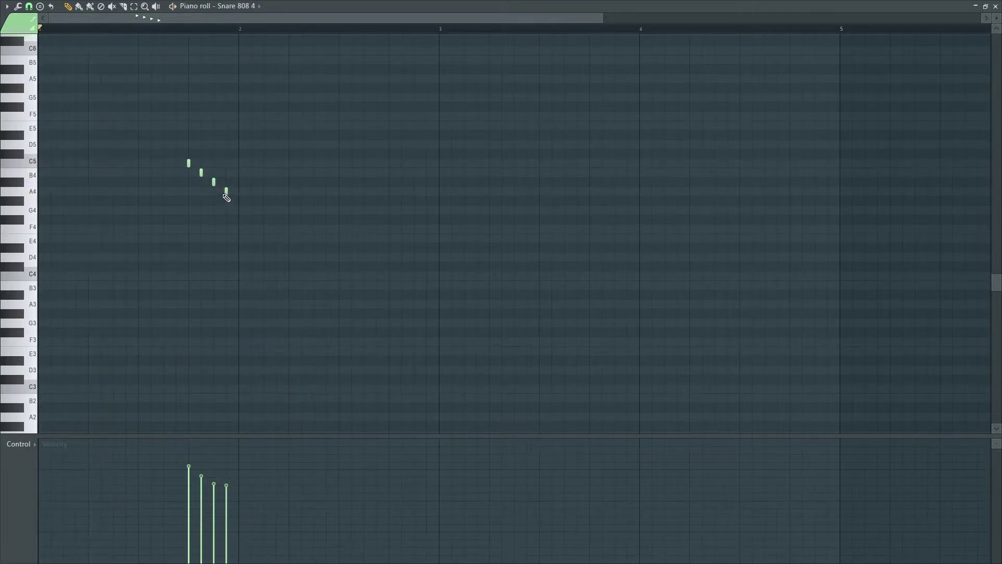
# Try a D5 snare note early in bar 2, remove it, and move the four descending notes to the start of bar 2
pyautogui.press('space')
pyautogui.click(263, 144)
pyautogui.press('space')
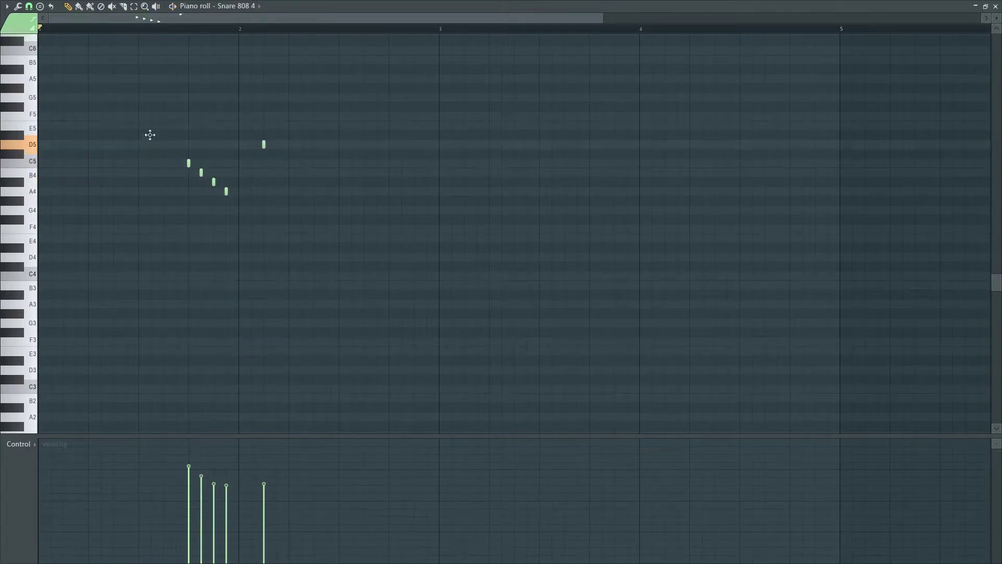
pyautogui.press('space')
pyautogui.moveTo(272, 270); pyautogui.dragTo(157, 125)
pyautogui.moveTo(189, 163); pyautogui.dragTo(239, 163)
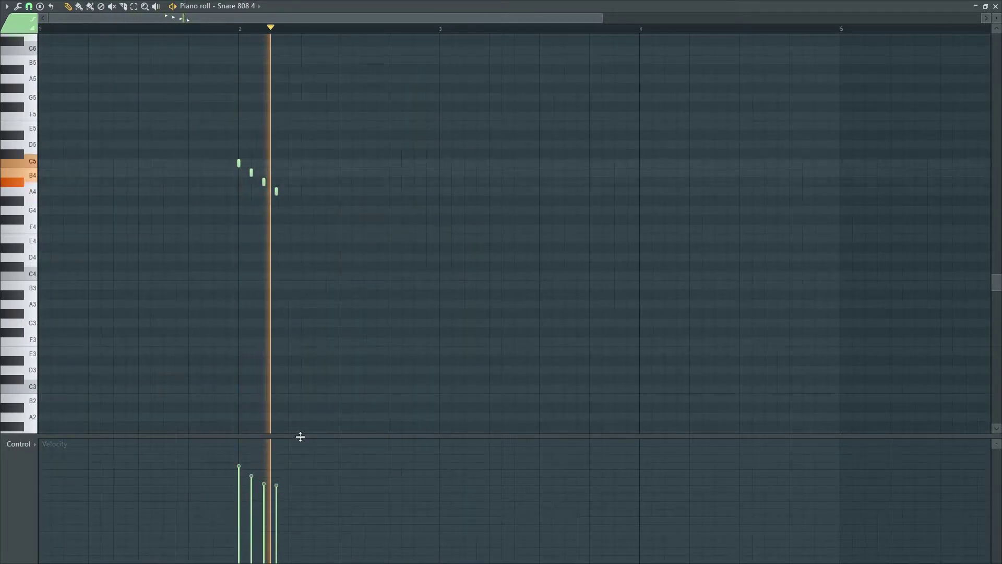
pyautogui.press('space')
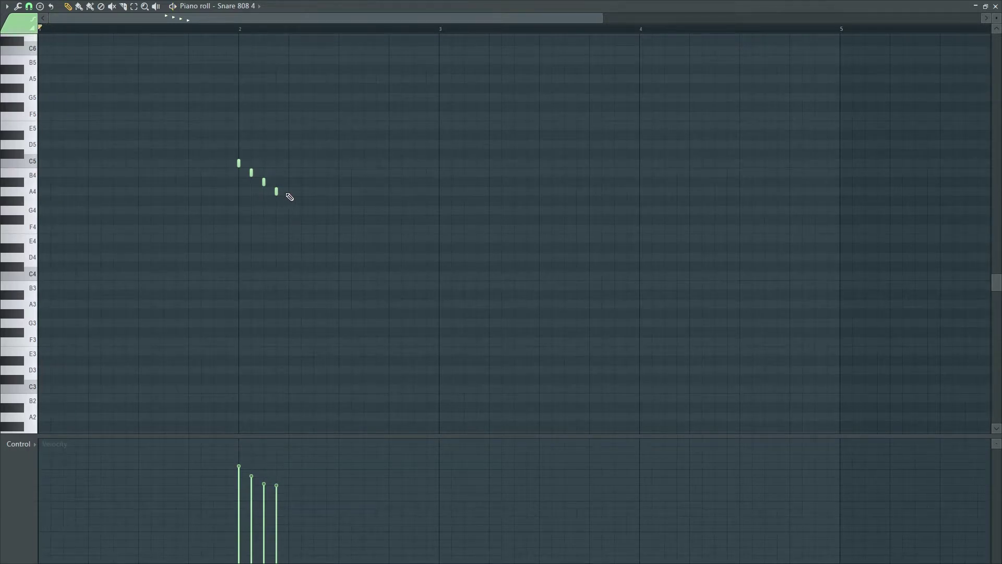
# Use a finer snap to place a fifth snare note at G4 after the descending run in bar 2, and raise the A4 note's velocity
pyautogui.keyDown('ctrl'); pyautogui.scroll(4, 295, 226); pyautogui.keyUp('ctrl')
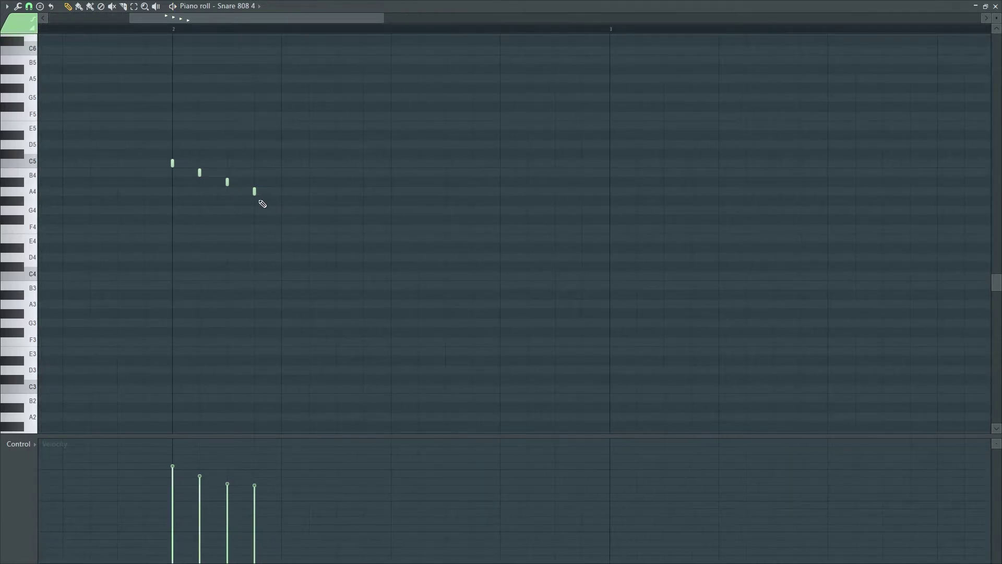
pyautogui.rightClick(244, 259)
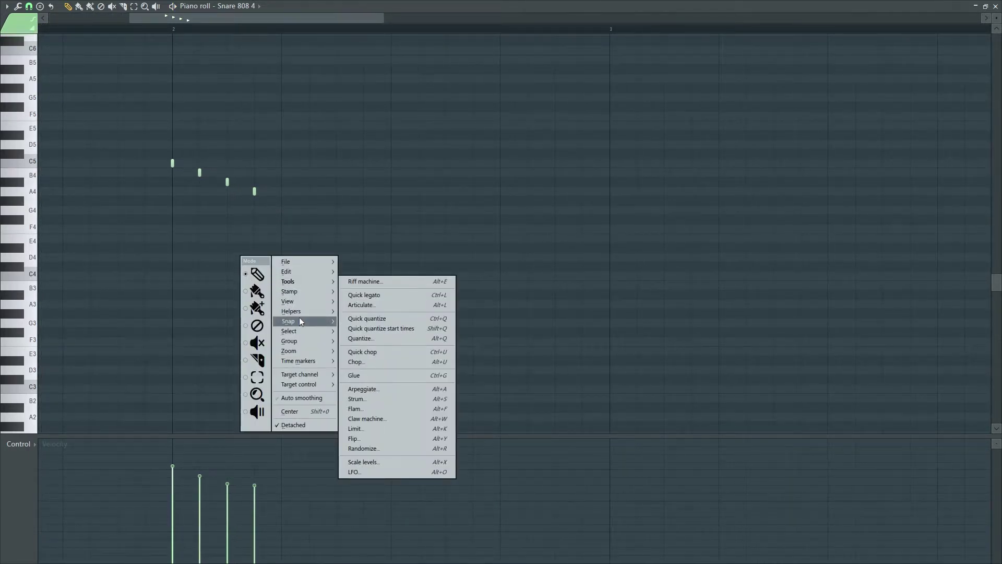
pyautogui.moveTo(301, 318)
pyautogui.click(370, 389)
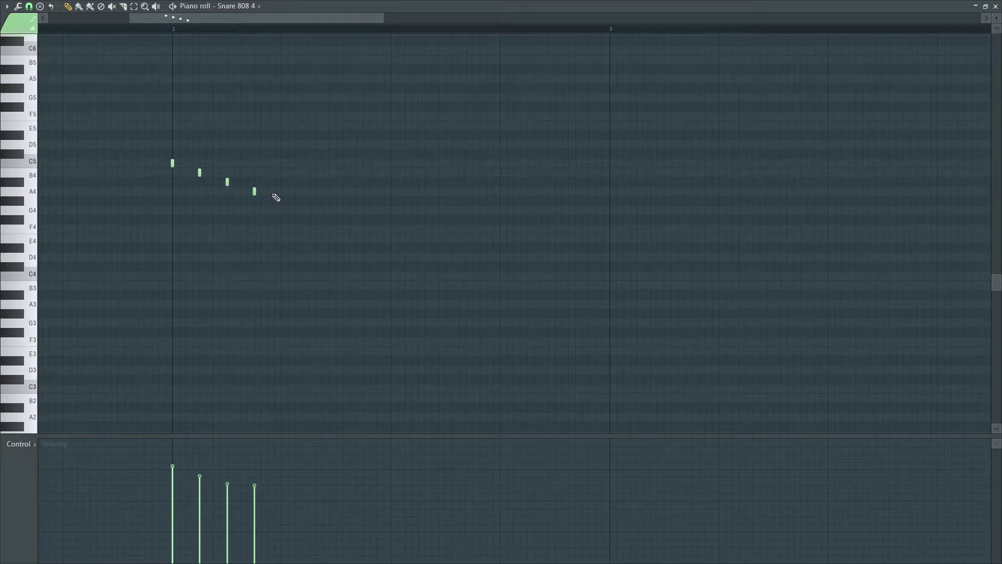
pyautogui.press('space')
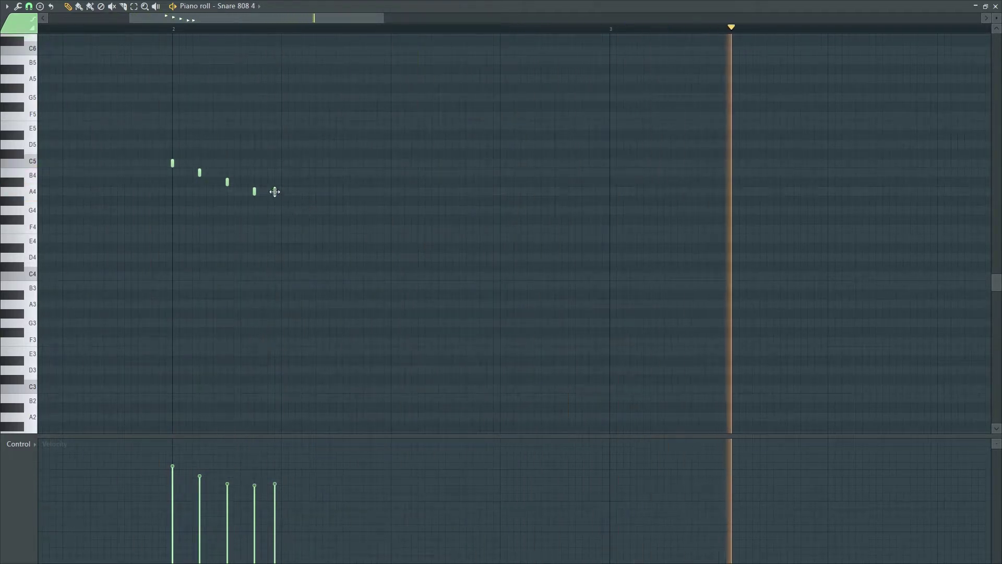
pyautogui.moveTo(275, 191); pyautogui.dragTo(275, 210)
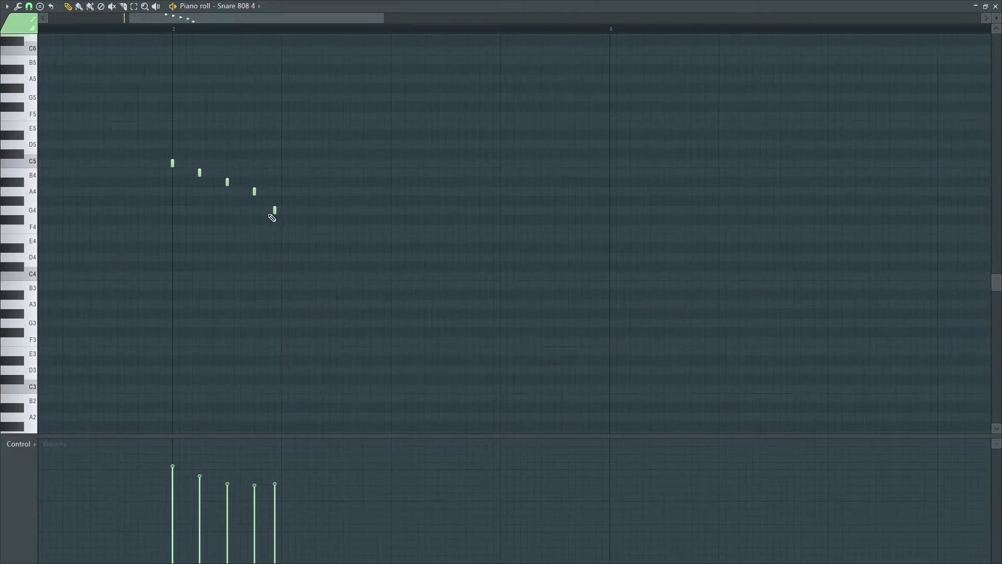
pyautogui.moveTo(275, 212); pyautogui.dragTo(283, 212)
pyautogui.click(261, 192)
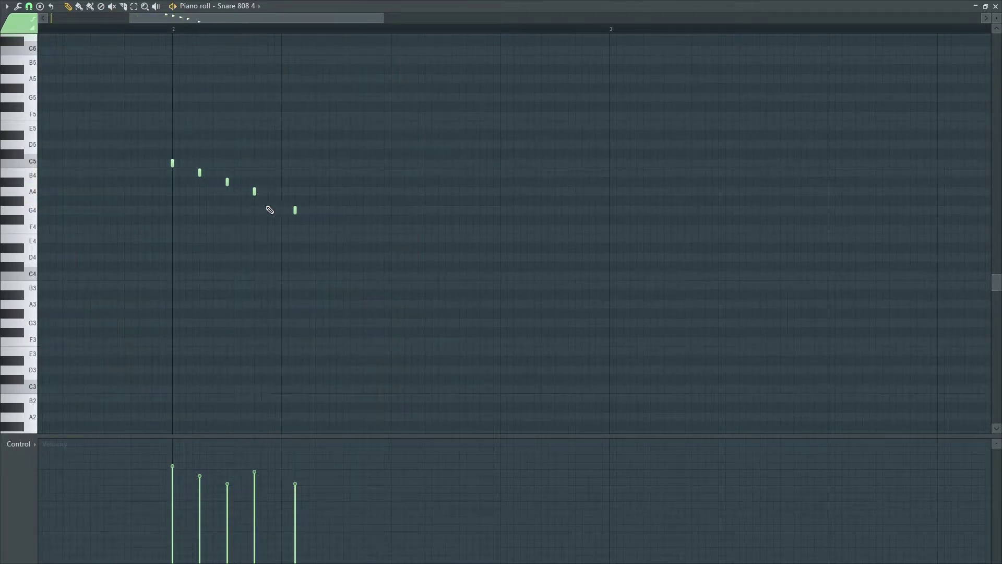
pyautogui.scroll(-4, 391, 340)
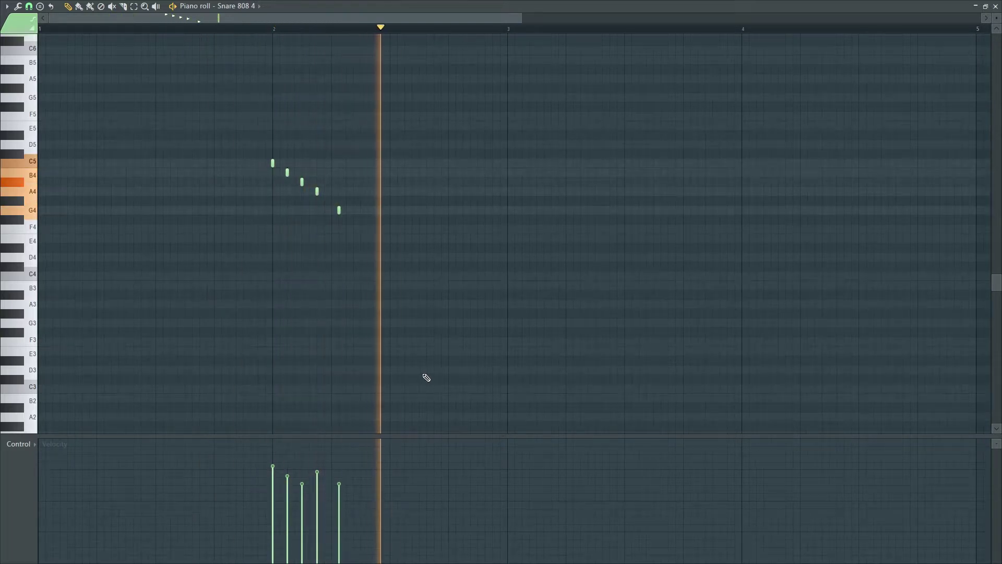
pyautogui.press('space')
pyautogui.click(995, 6)
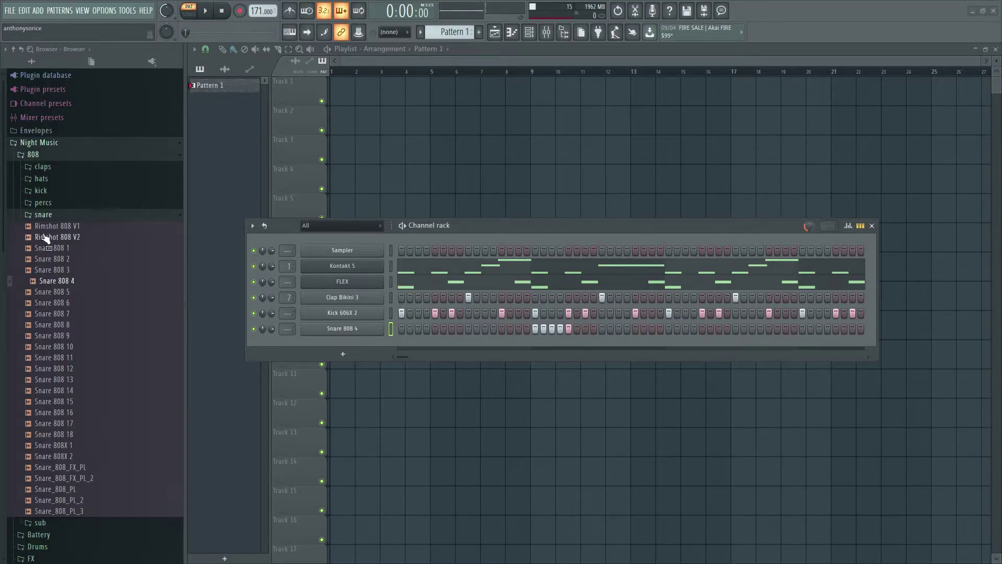
# Open the 808 hats folder and audition ClosedHH 808 1 V1 and ClosedHH 808 3
pyautogui.click(44, 214)
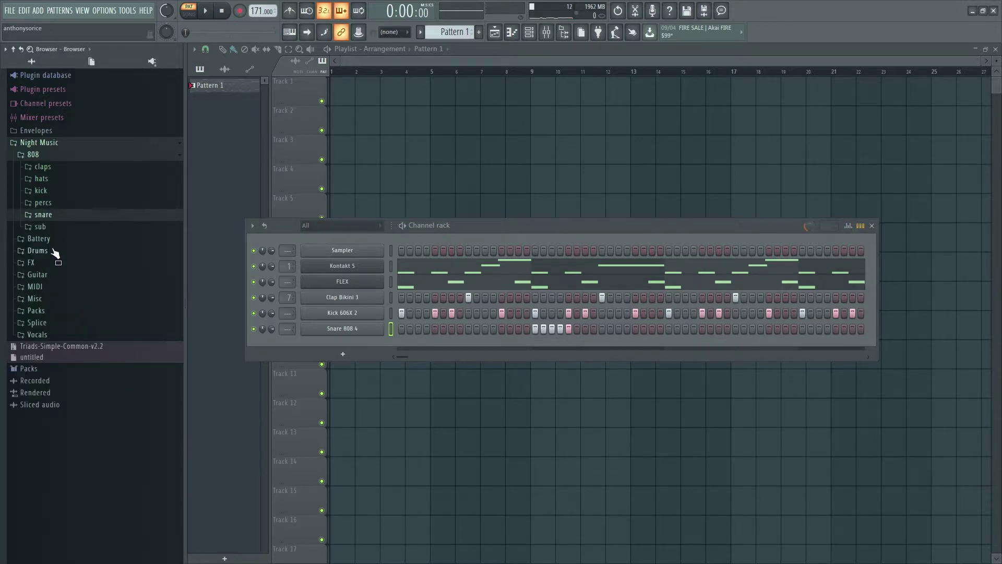
pyautogui.click(64, 183)
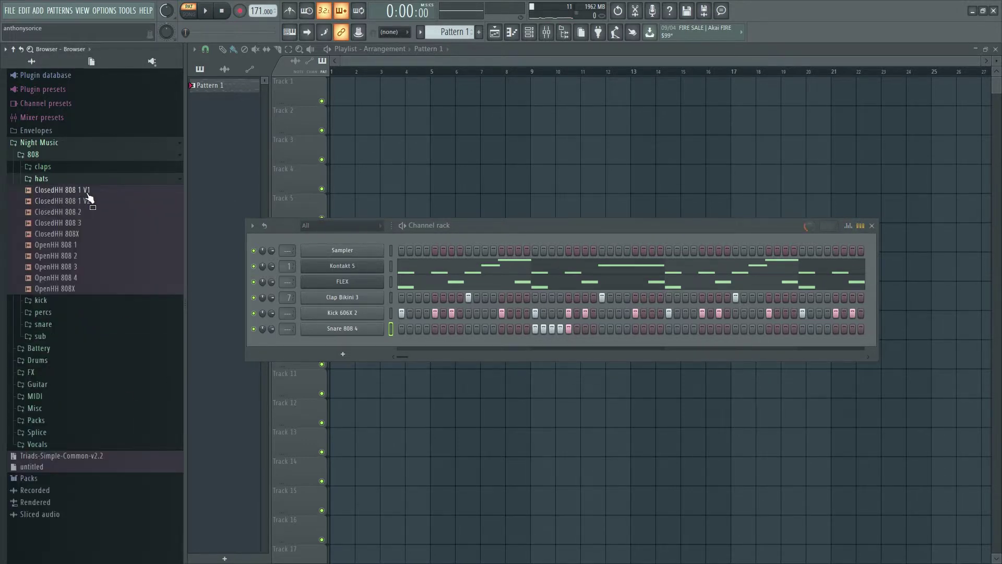
pyautogui.click(88, 194)
pyautogui.click(70, 225)
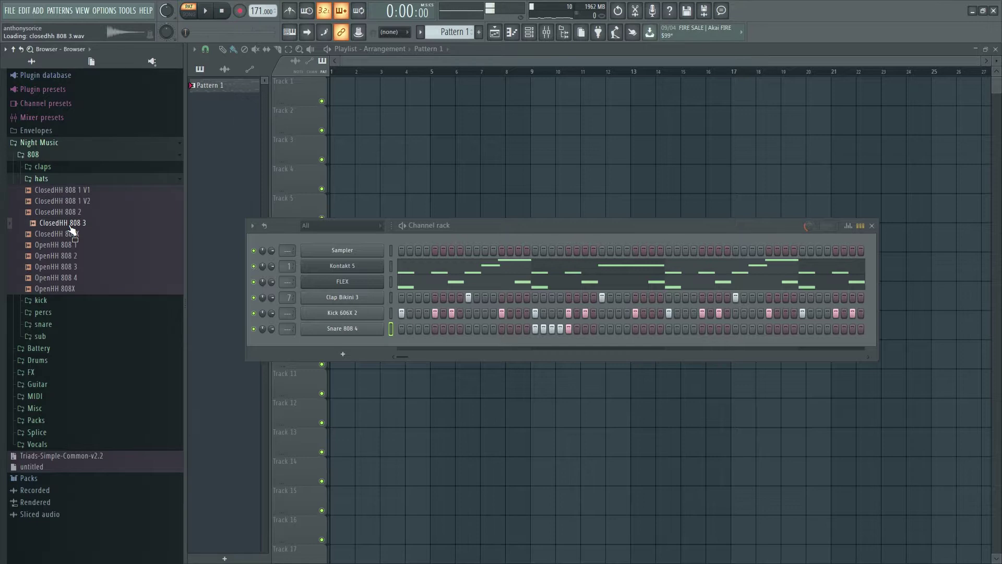
# Add ClosedHH 808 3 as a new channel below Snare 808 4 and enable its volume envelope with a short hold
pyautogui.moveTo(72, 229); pyautogui.dragTo(359, 339)
pyautogui.click(351, 345)
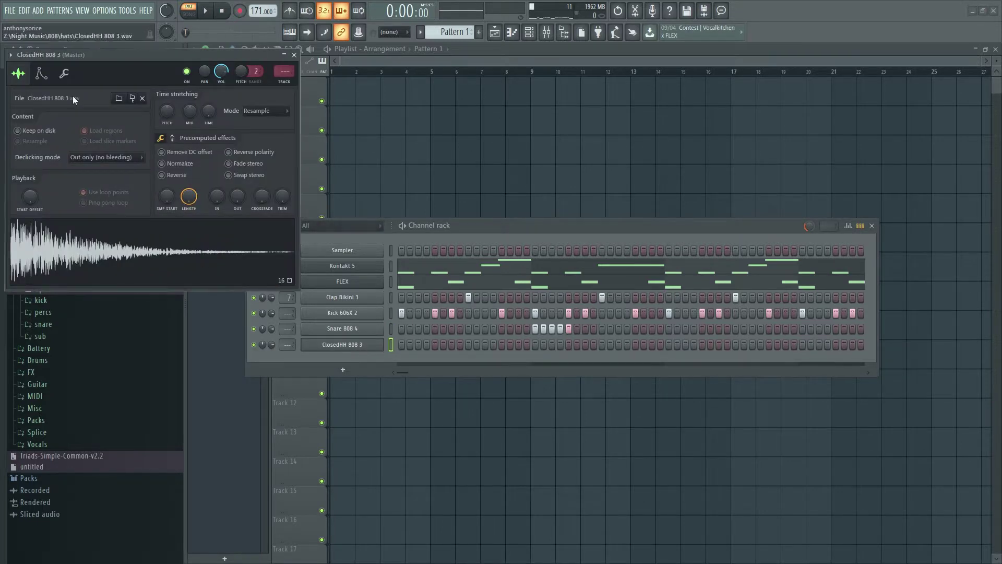
pyautogui.click(40, 74)
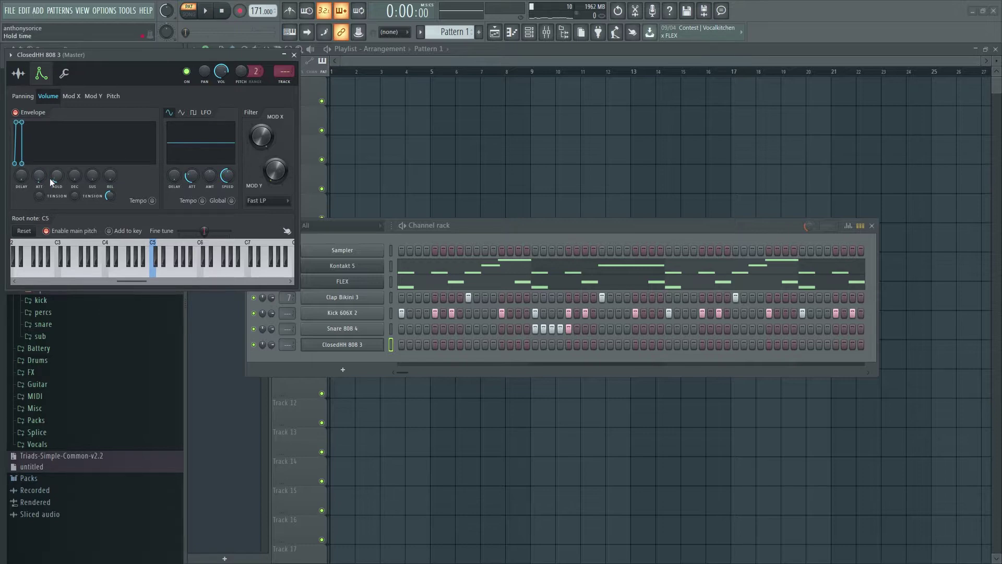
pyautogui.click(294, 54)
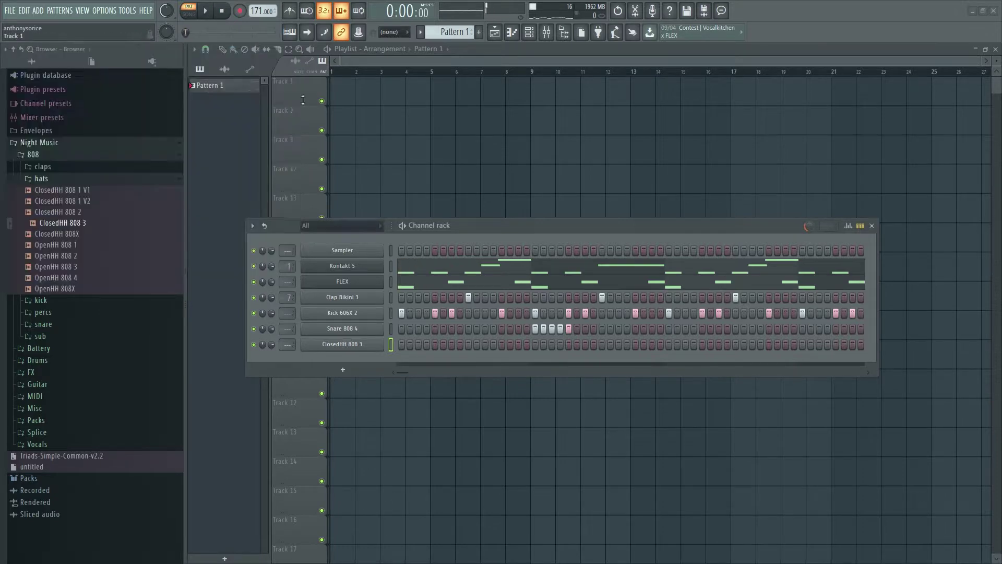
# Fill every second step of the ClosedHH 808 3 channel and open the hi-hat notes in the piano roll
pyautogui.rightClick(357, 349)
pyautogui.click(428, 344)
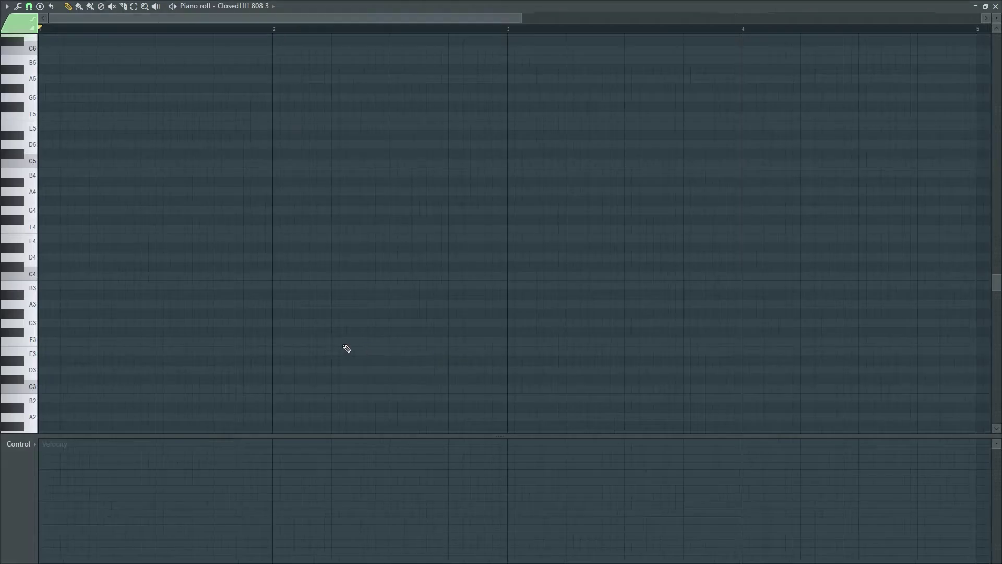
pyautogui.click(994, 7)
pyautogui.rightClick(380, 342)
pyautogui.click(312, 336)
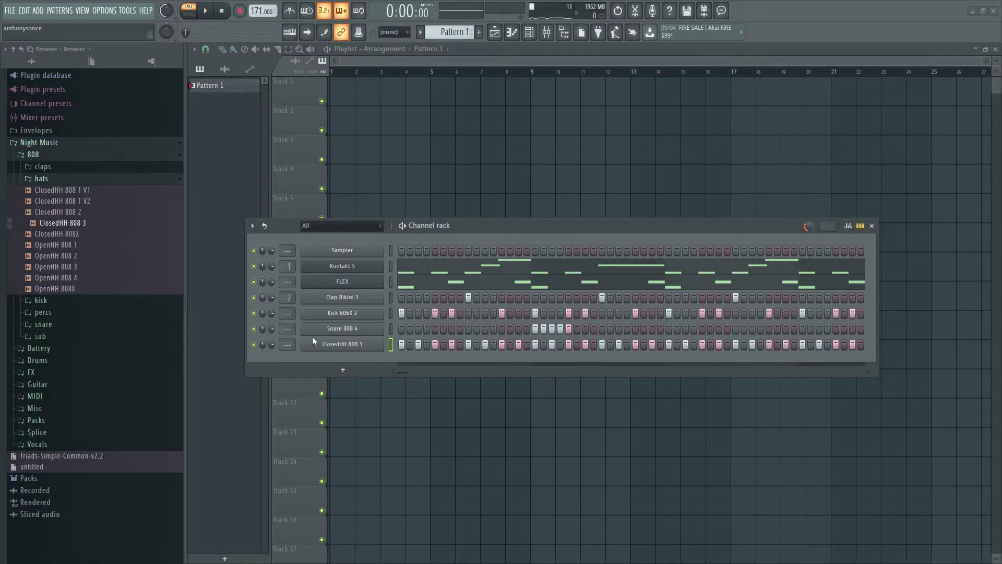
pyautogui.rightClick(381, 342)
pyautogui.click(412, 345)
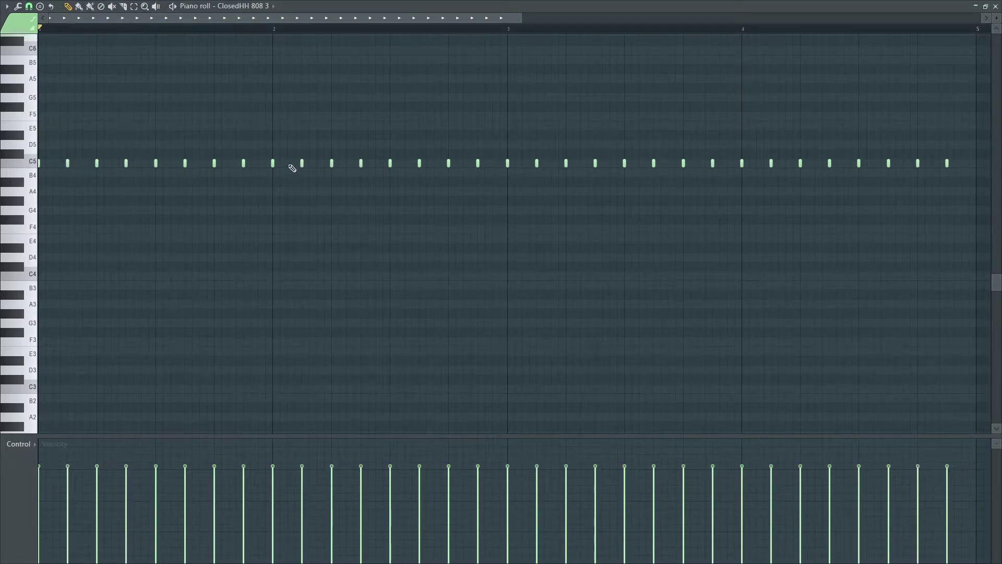
# Delete the hi-hat notes in bars 2 to 4 and lower the velocity of every second note in bar 1
pyautogui.moveTo(293, 168); pyautogui.dragTo(612, 172)
pyautogui.moveTo(946, 167); pyautogui.dragTo(593, 159)
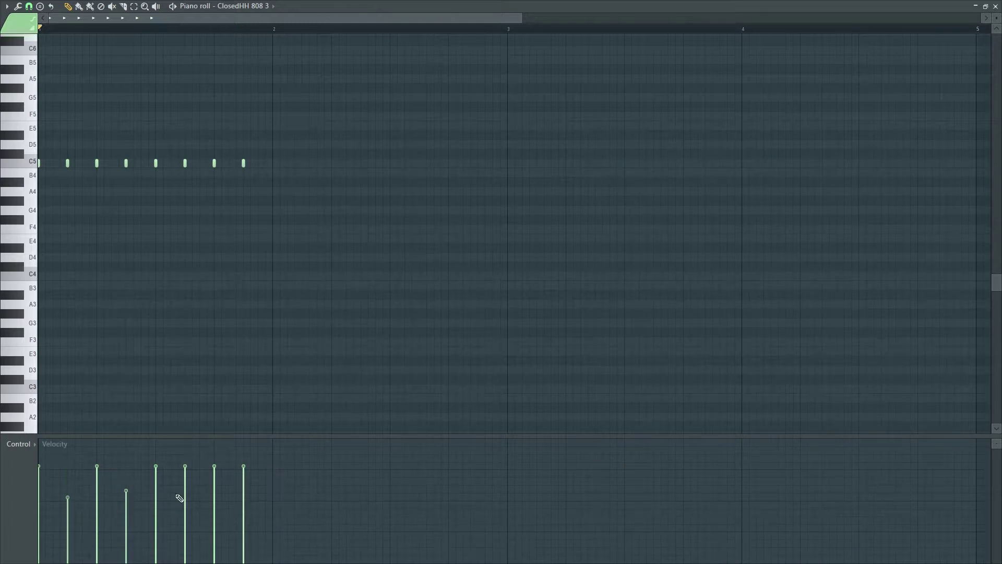
# Duplicate the bar 1 hi-hat pattern across bars 2 to 4 and play it back
pyautogui.hotkey('ctrl', 'a')
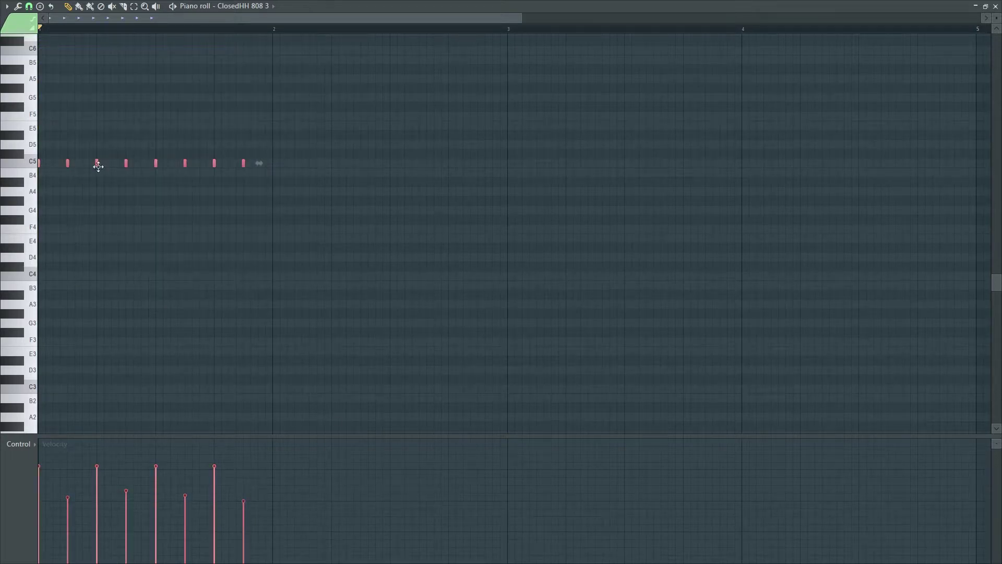
pyautogui.moveTo(98, 166); pyautogui.dragTo(332, 163)
pyautogui.moveTo(562, 207); pyautogui.dragTo(535, 211)
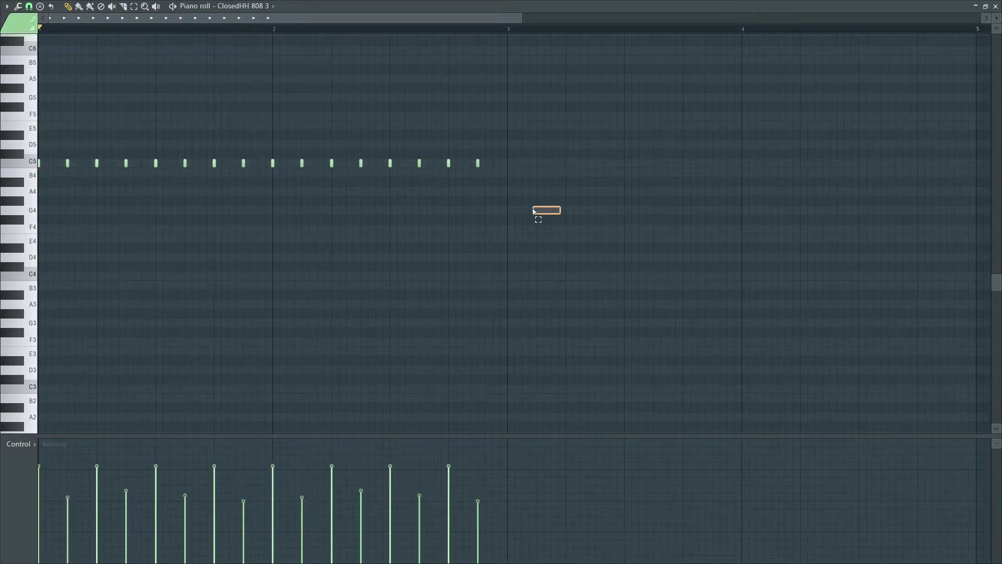
pyautogui.hotkey('ctrl', 'a')
pyautogui.moveTo(156, 164); pyautogui.dragTo(626, 161)
pyautogui.scroll(-1, 588, 189)
pyautogui.press('space')
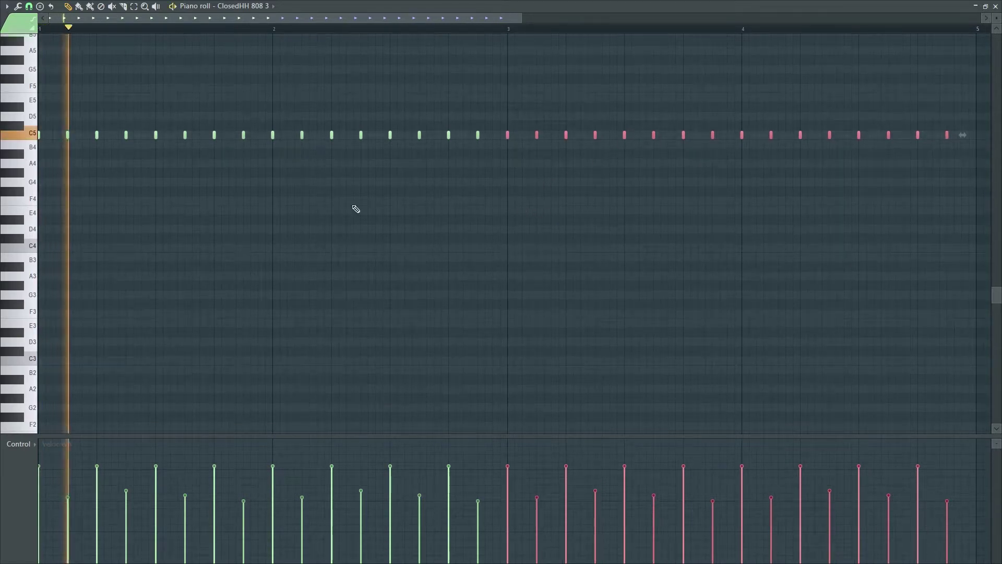
pyautogui.press('space')
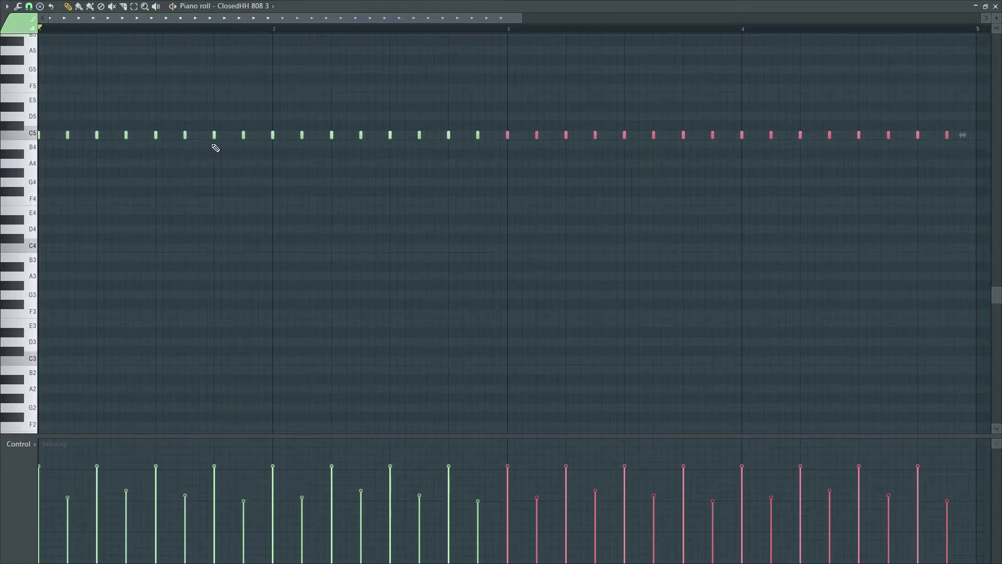
# Try lengthening the hi-hat note on beat 4 of bar 1 and chopping it into six slices with the default chopper pattern
pyautogui.moveTo(216, 136); pyautogui.dragTo(251, 144)
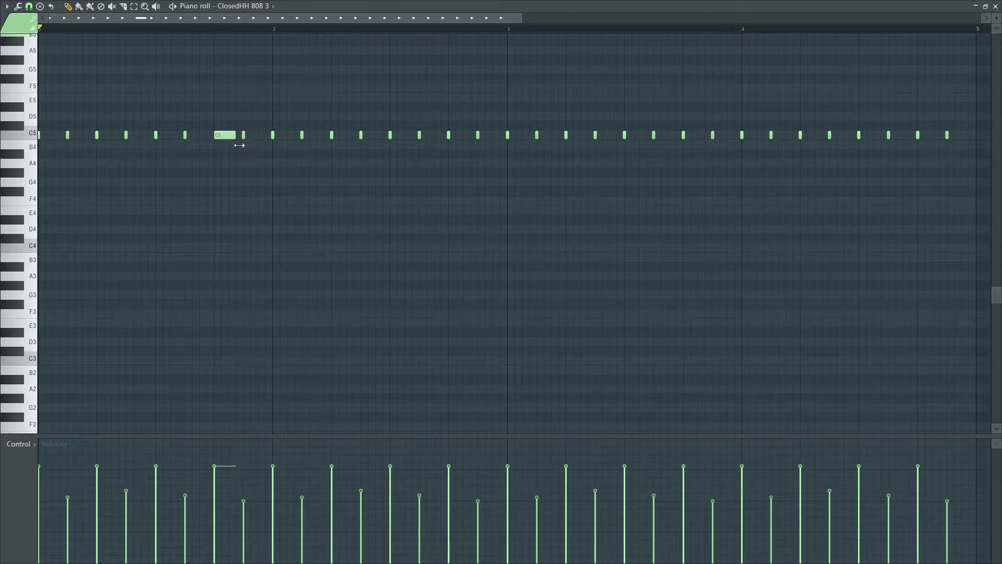
pyautogui.hotkey('ctrl', 'u')
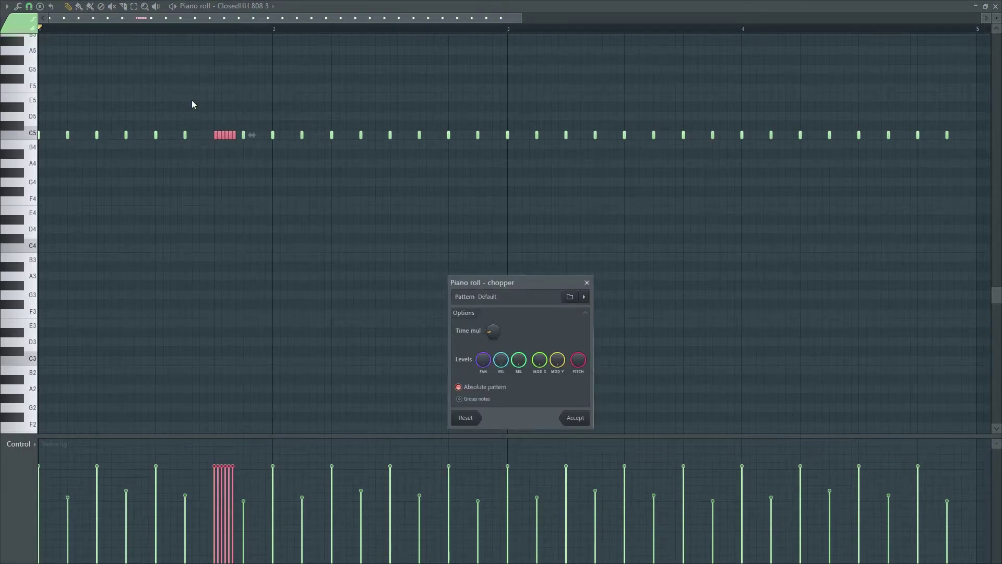
pyautogui.click(575, 418)
pyautogui.press('space')
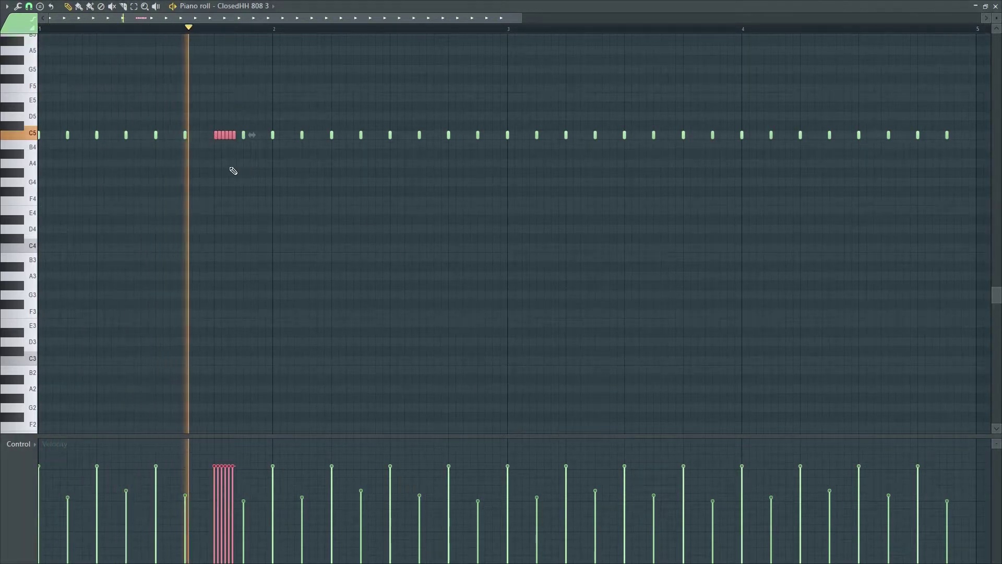
pyautogui.press('space')
pyautogui.hotkey('ctrl', 'z')
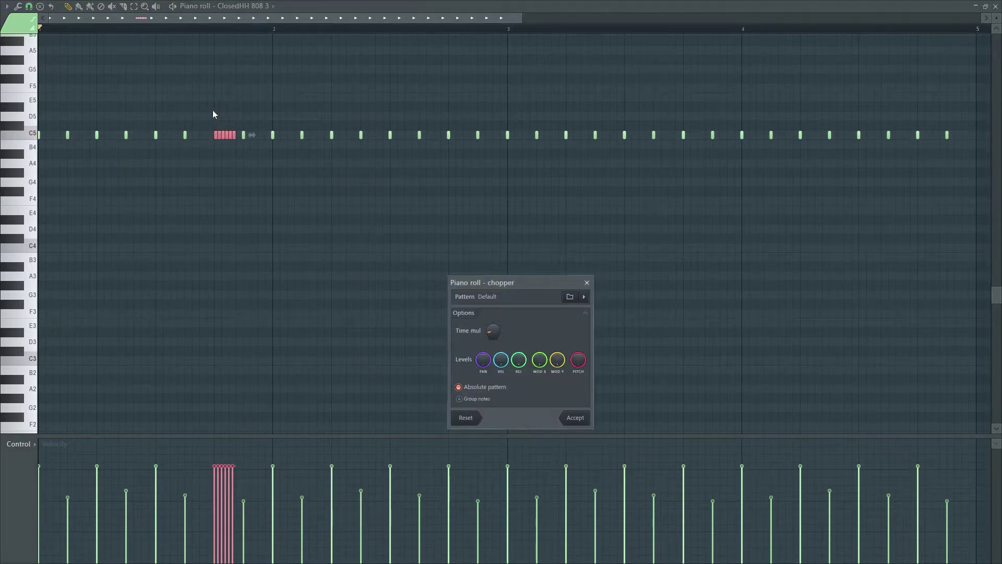
# Raise the chopper's time multiplier to split the lengthened beat 4 note into three slices
pyautogui.moveTo(500, 339); pyautogui.dragTo(500, 324)
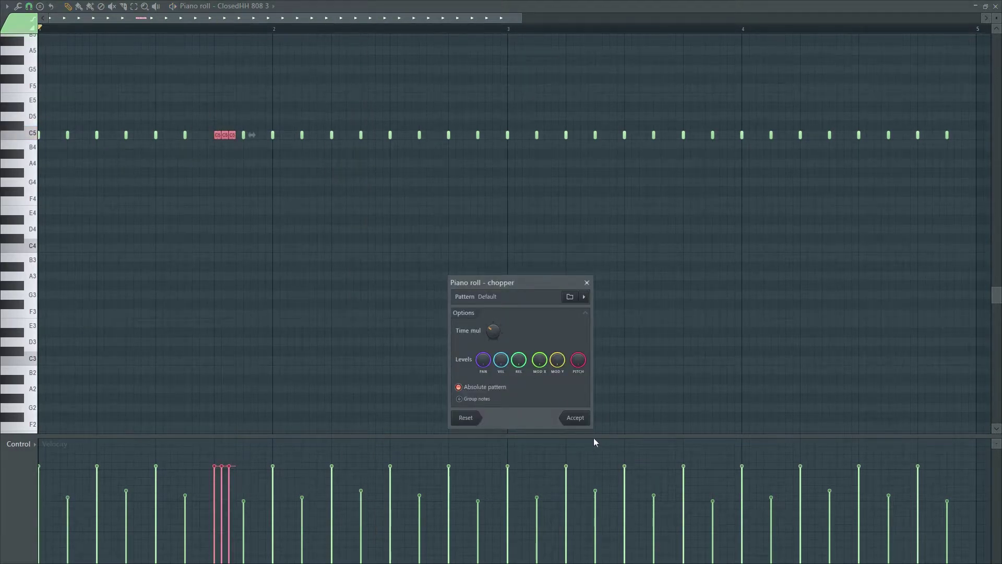
pyautogui.click(576, 419)
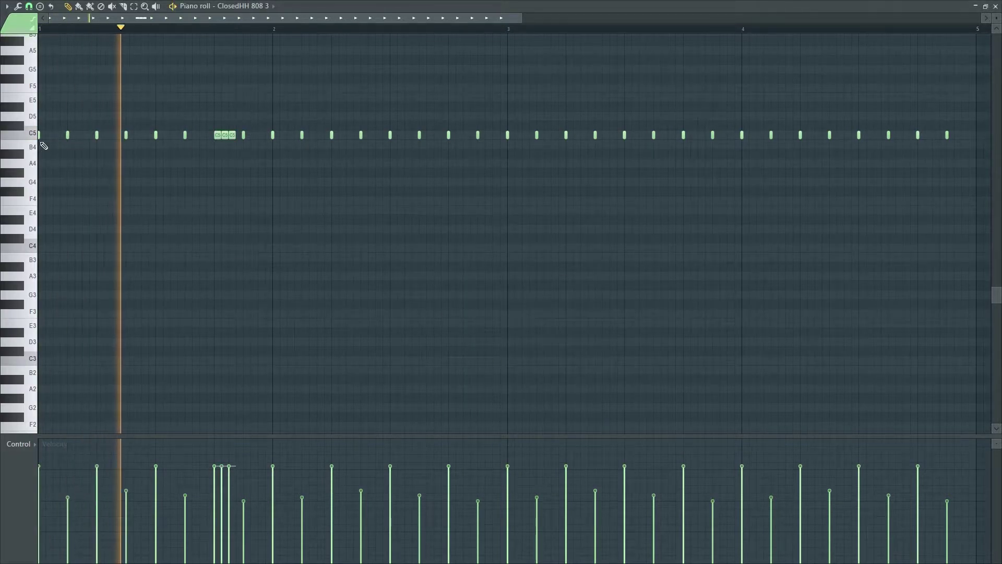
# Set the piano roll snap to 1/4 beat and listen to the hi-hat pattern
pyautogui.rightClick(131, 229)
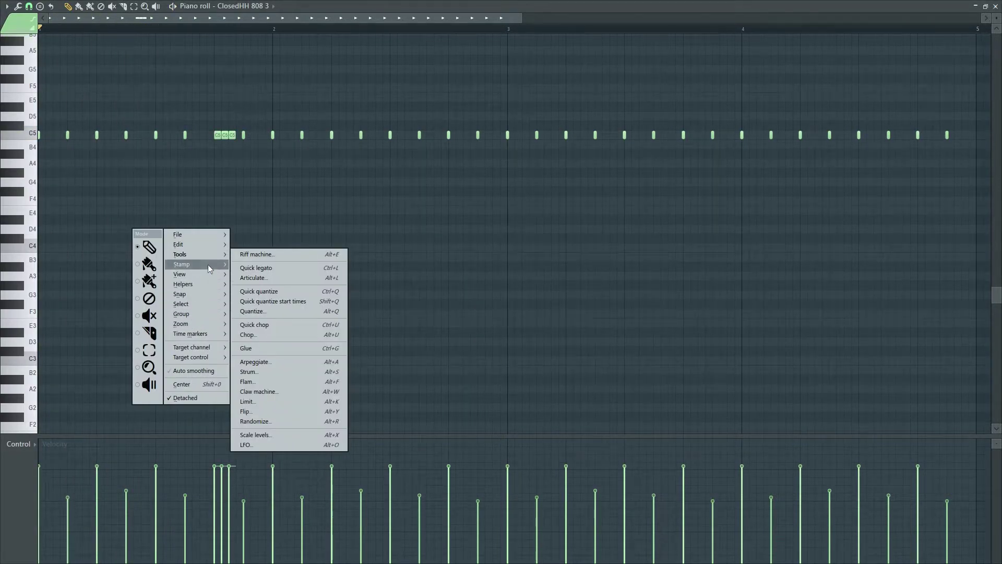
pyautogui.moveTo(201, 295)
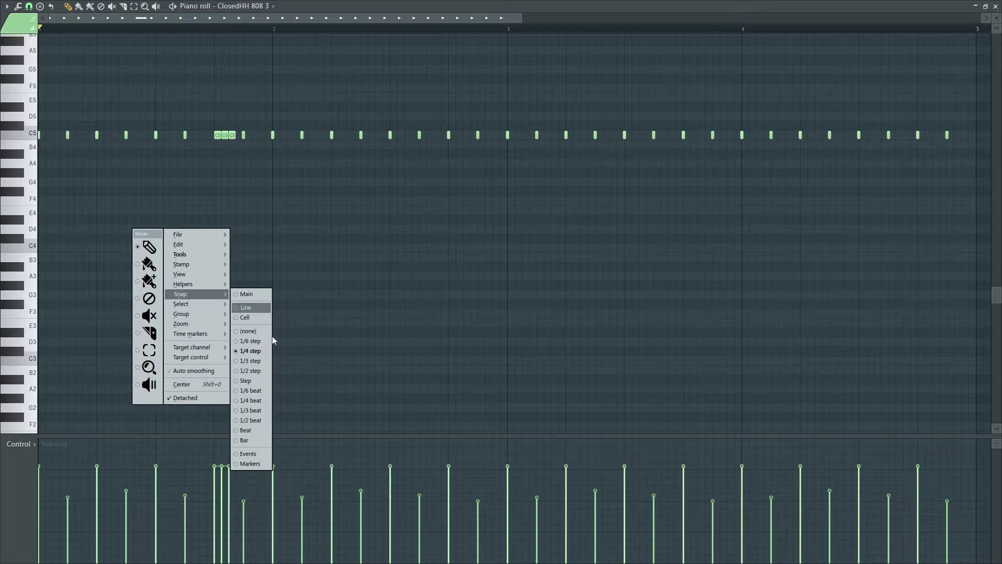
pyautogui.click(249, 401)
pyautogui.press('space')
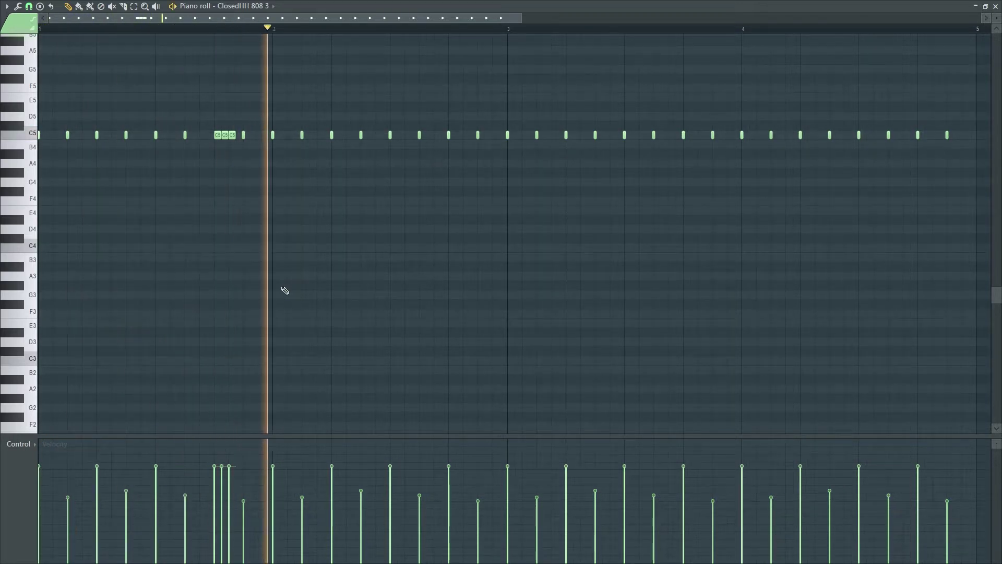
pyautogui.press('space')
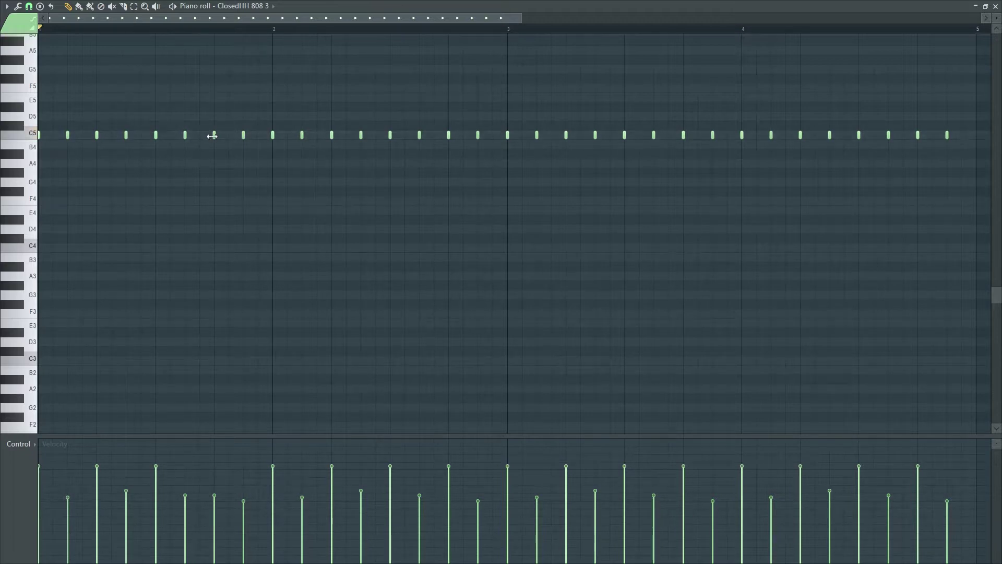
# Replace the chopped slices with one note stretched from beat 4 to the last hi-hat of bar 1, and chop it into four
pyautogui.moveTo(243, 170); pyautogui.dragTo(218, 119)
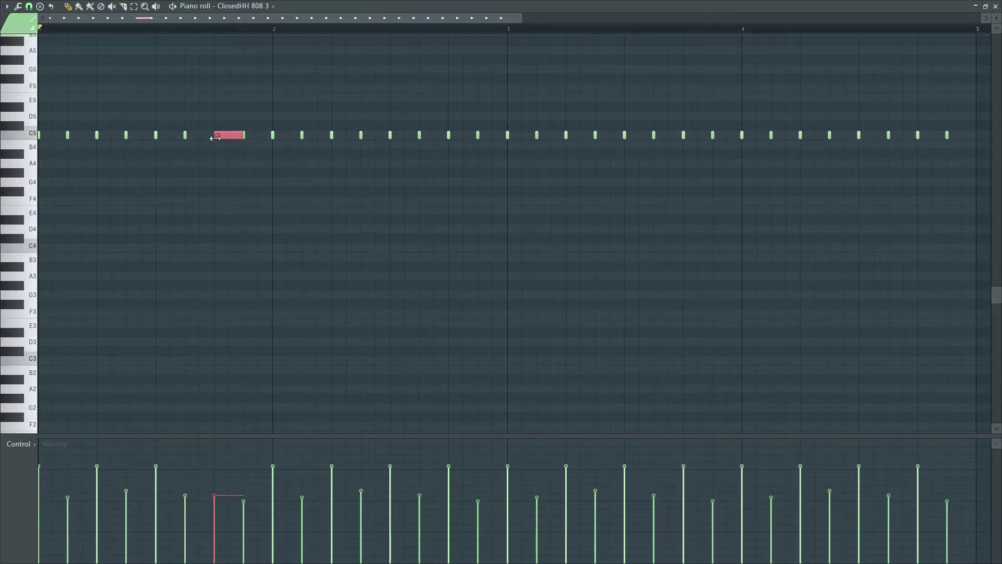
pyautogui.hotkey('ctrl', 'u')
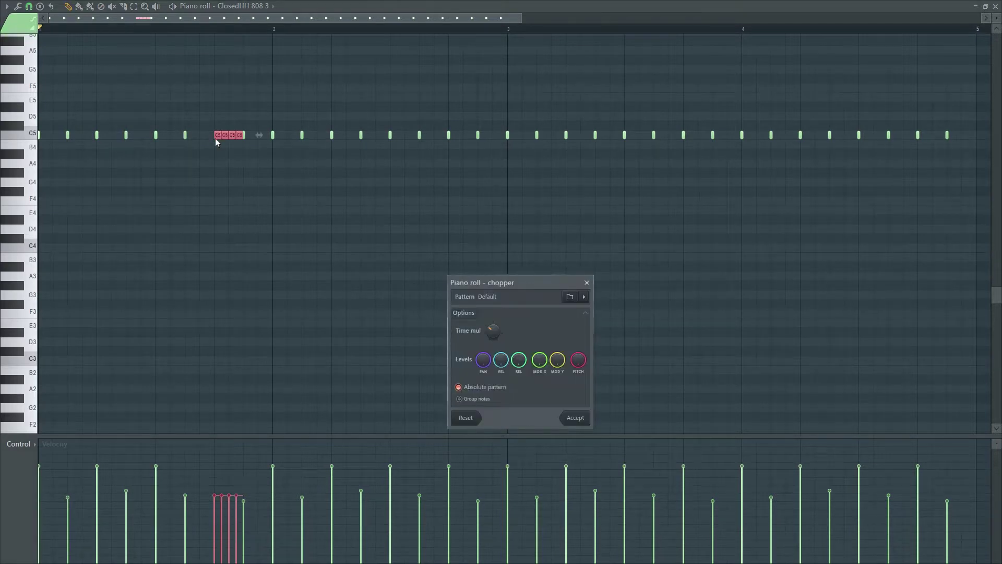
pyautogui.click(589, 423)
# Add an extra C5 hi-hat between the first two notes of bar 1 and play the pattern through
pyautogui.click(60, 135)
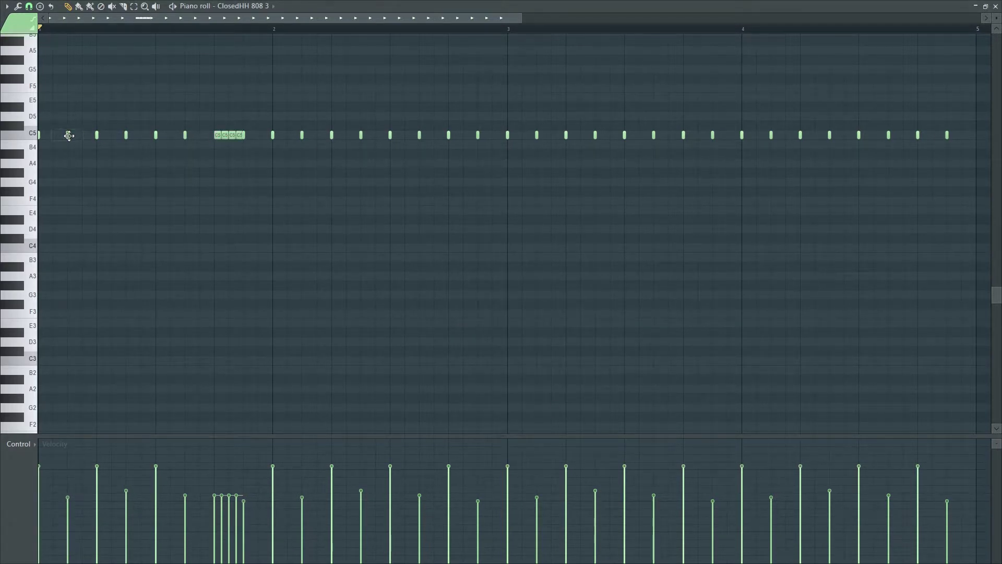
pyautogui.press('space')
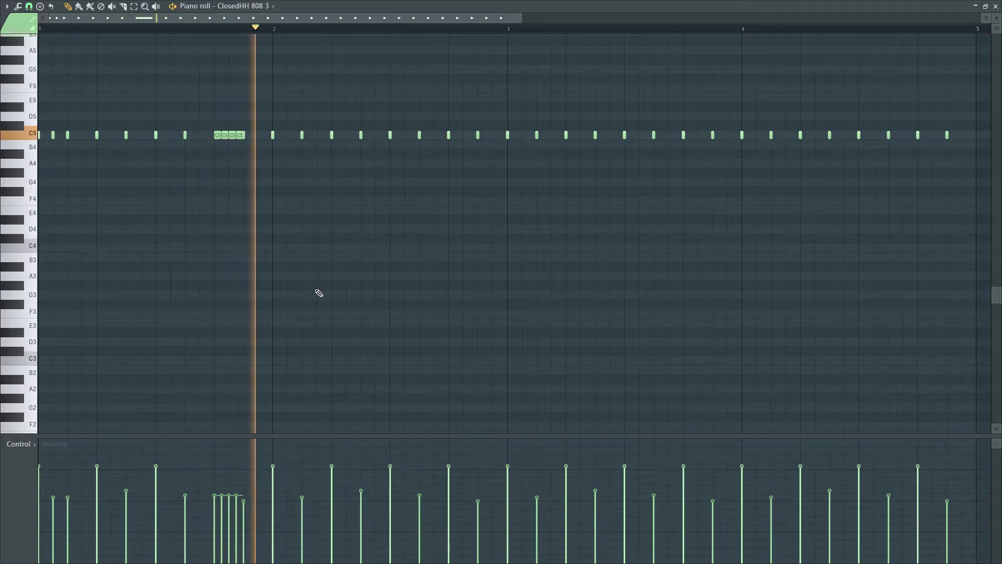
pyautogui.scroll(-3, 318, 293)
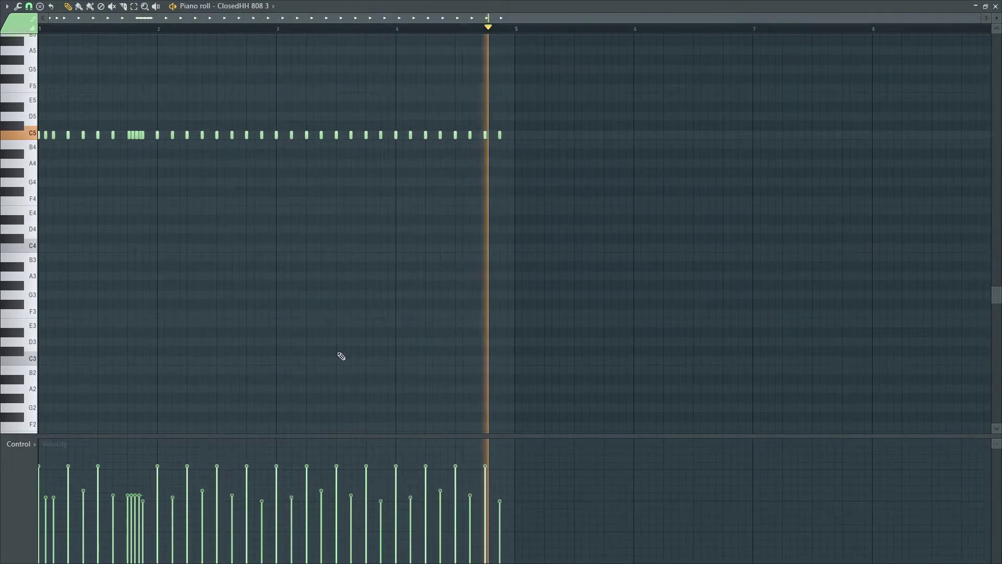
pyautogui.press('space')
pyautogui.scroll(1, 323, 355)
pyautogui.scroll(-1, 321, 354)
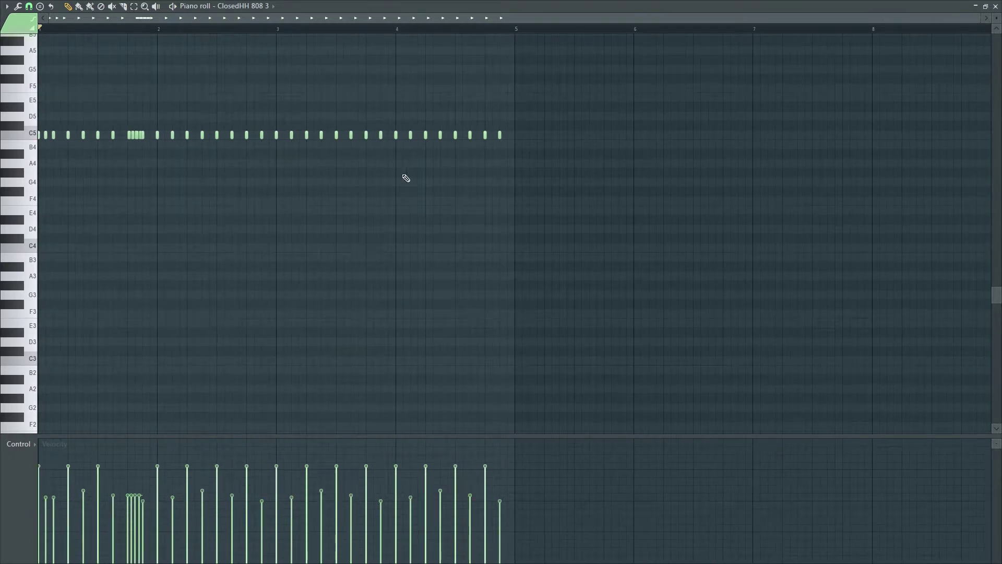
# Clear the hi-hats in bar 3 and copy the bar 1 pattern with its roll into that bar
pyautogui.moveTo(383, 136); pyautogui.dragTo(308, 138)
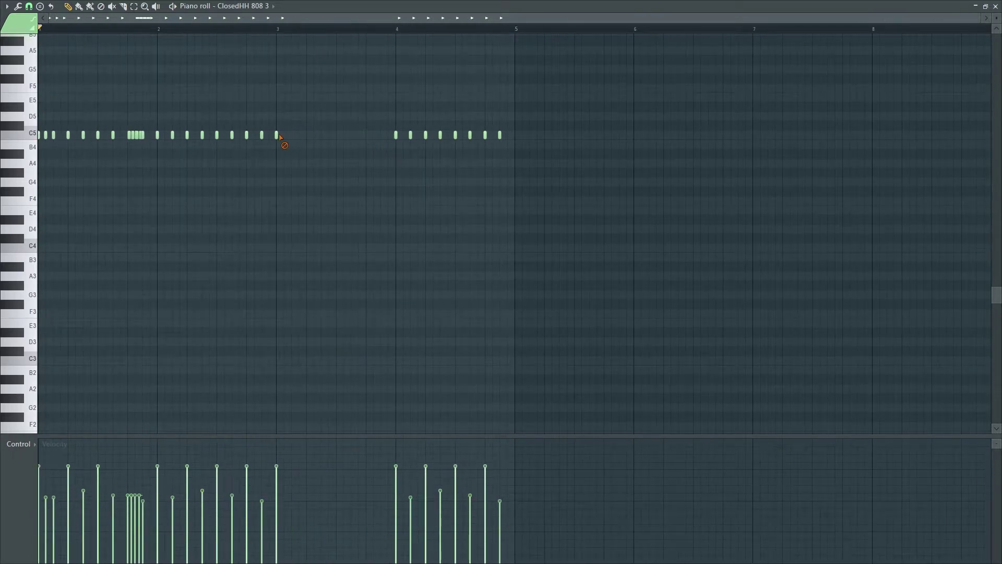
pyautogui.moveTo(147, 163); pyautogui.dragTo(38, 93)
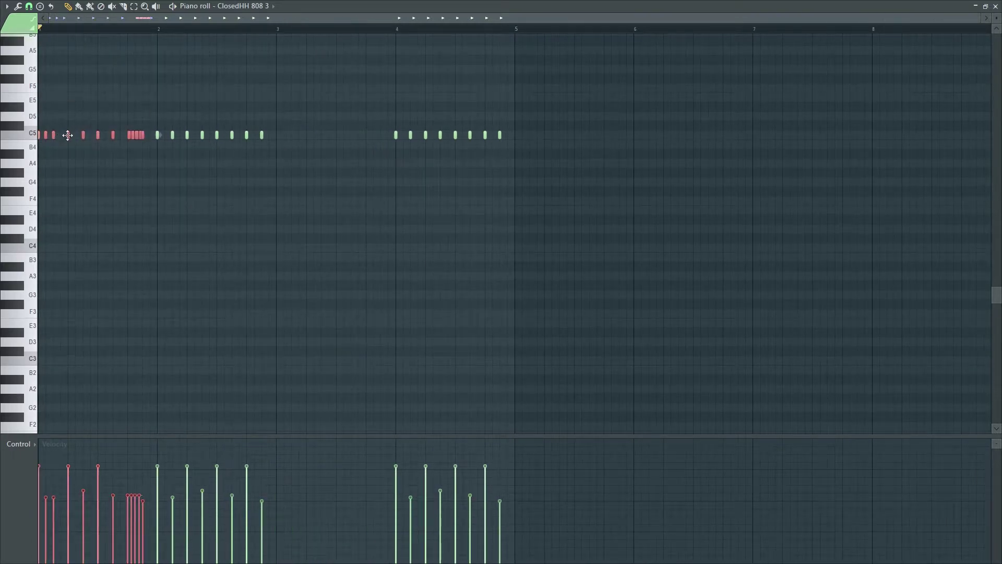
pyautogui.moveTo(319, 134); pyautogui.dragTo(309, 138)
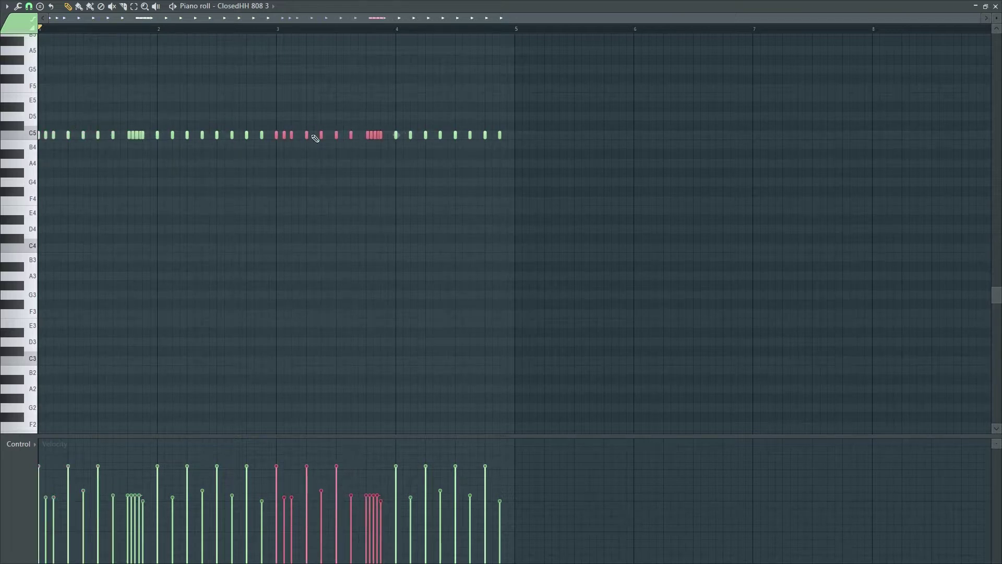
pyautogui.hotkey('ctrl', 'd')
# Shape rising velocities on the hi-hat rolls in bars 3 and 1 during playback, and close the piano roll
pyautogui.press('space')
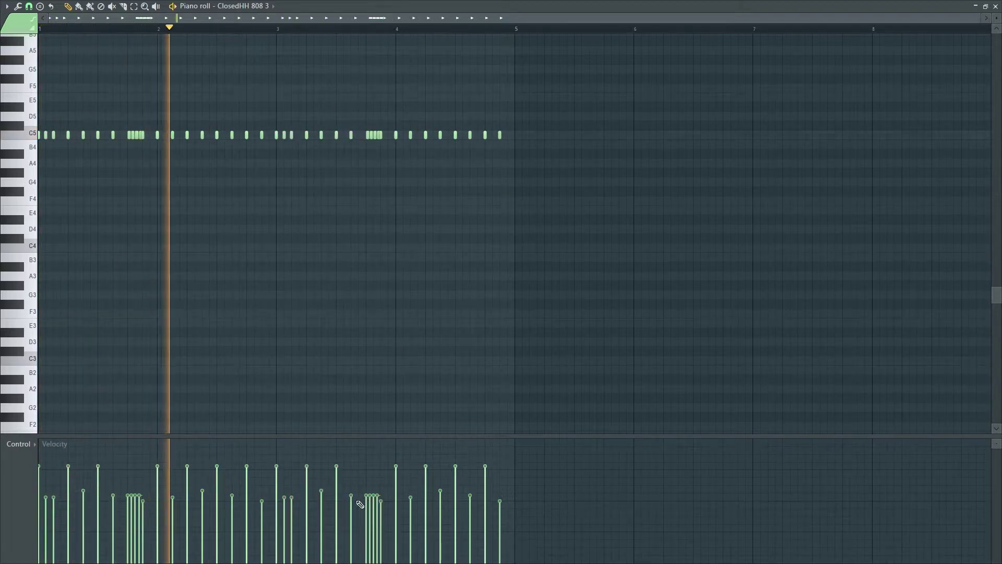
pyautogui.moveTo(365, 492)
pyautogui.mouseDown()
pyautogui.moveTo(377, 470)
pyautogui.moveTo(366, 481)
pyautogui.mouseUp()
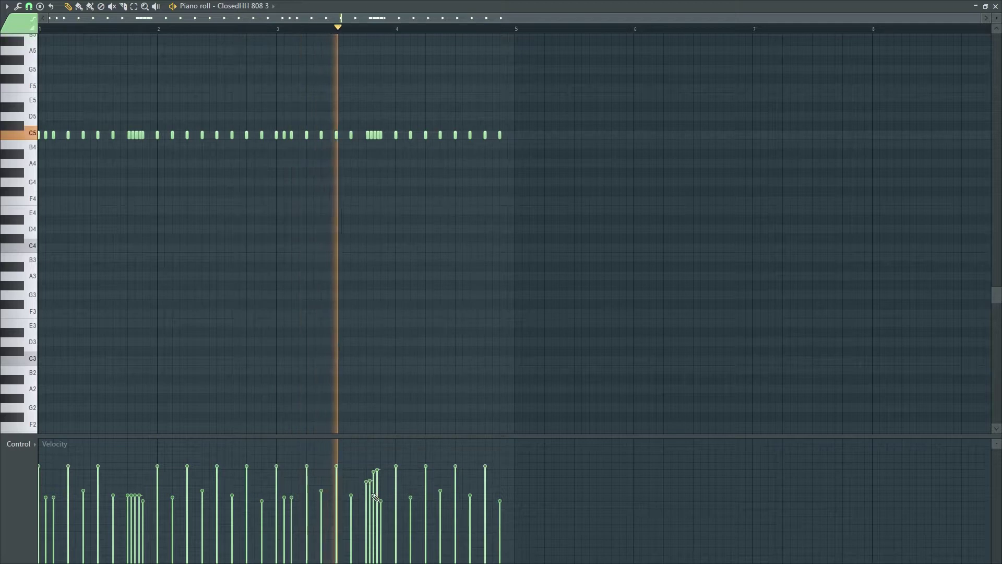
pyautogui.click(381, 470)
pyautogui.moveTo(127, 491); pyautogui.dragTo(145, 470)
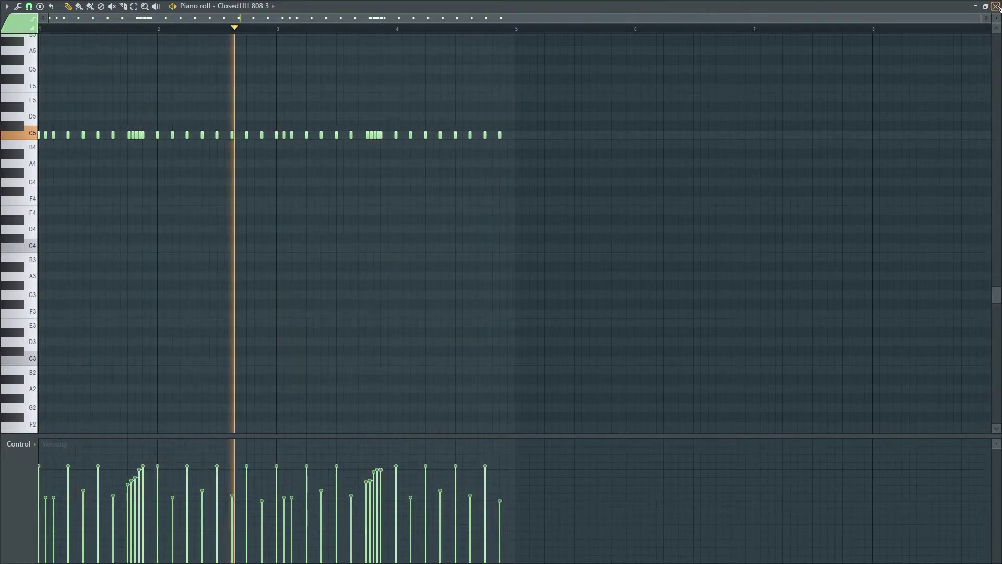
pyautogui.press('space')
pyautogui.scroll(3, 588, 262)
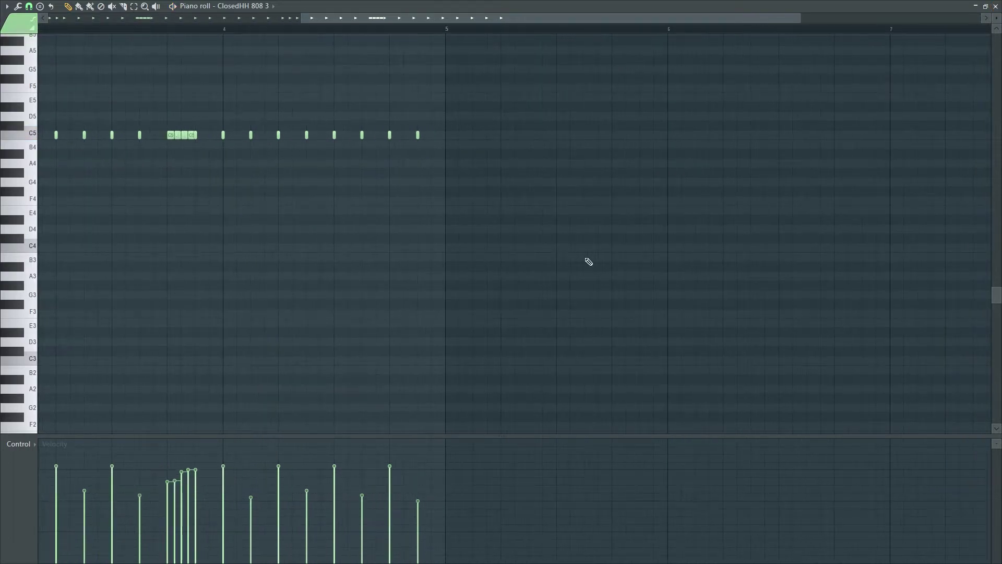
pyautogui.scroll(1, 589, 261)
pyautogui.click(995, 6)
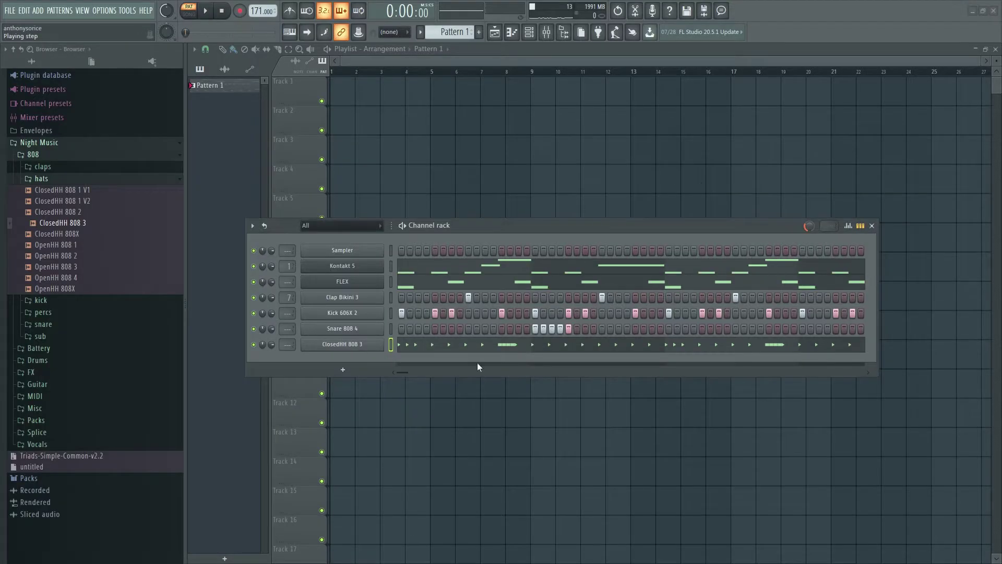
# Examine the miscellaneous channel settings of ClosedHH 808 3
pyautogui.click(342, 344)
pyautogui.click(73, 78)
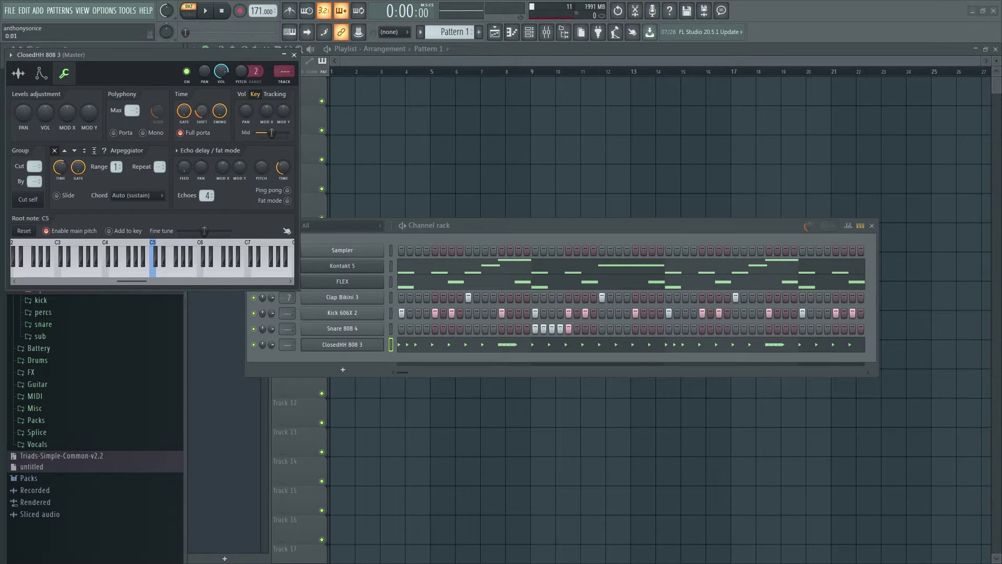
pyautogui.click(294, 55)
# Play the pattern and set the ClosedHH 808 3 channel volume to 57%
pyautogui.press('space')
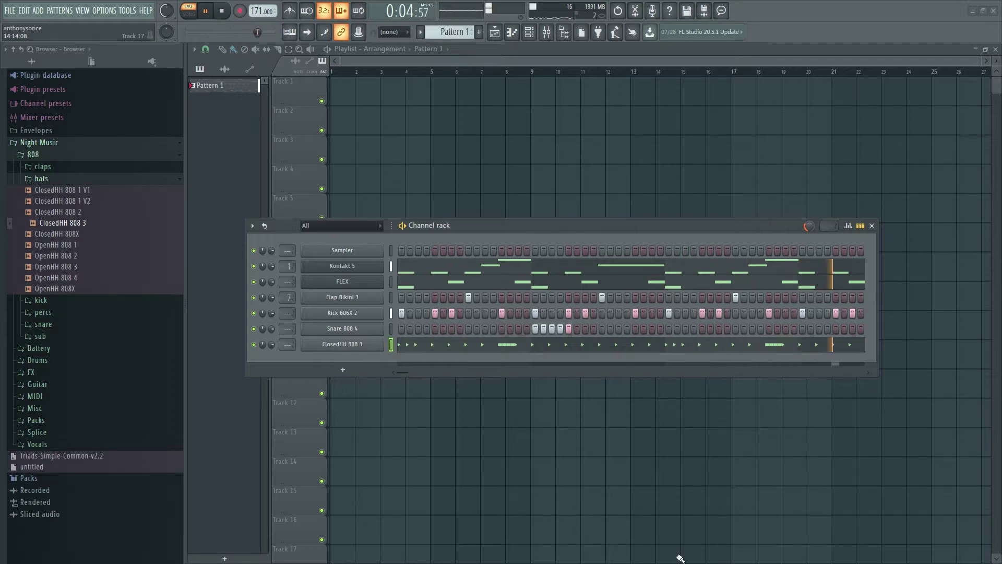
pyautogui.scroll(2, 272, 345)
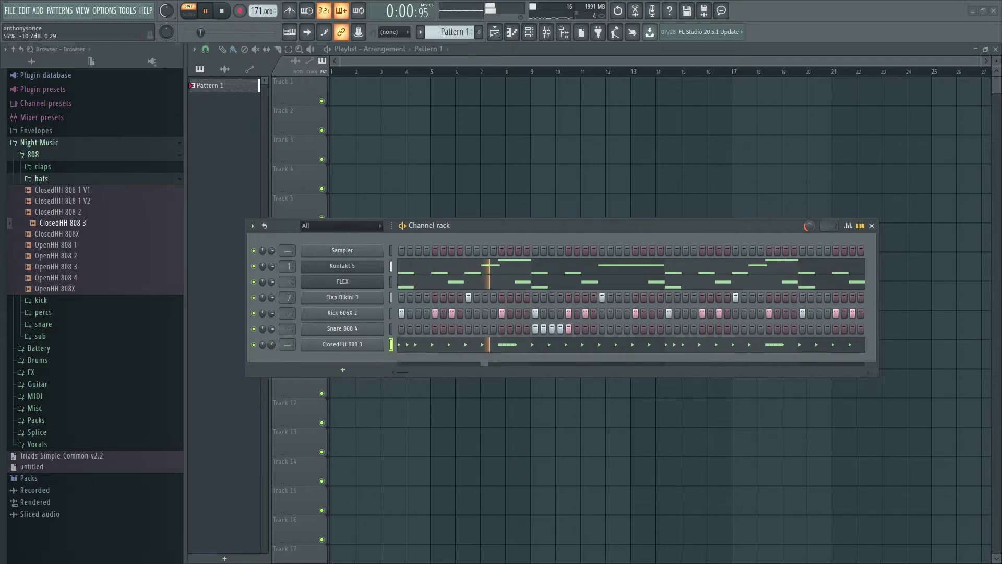
pyautogui.press('space')
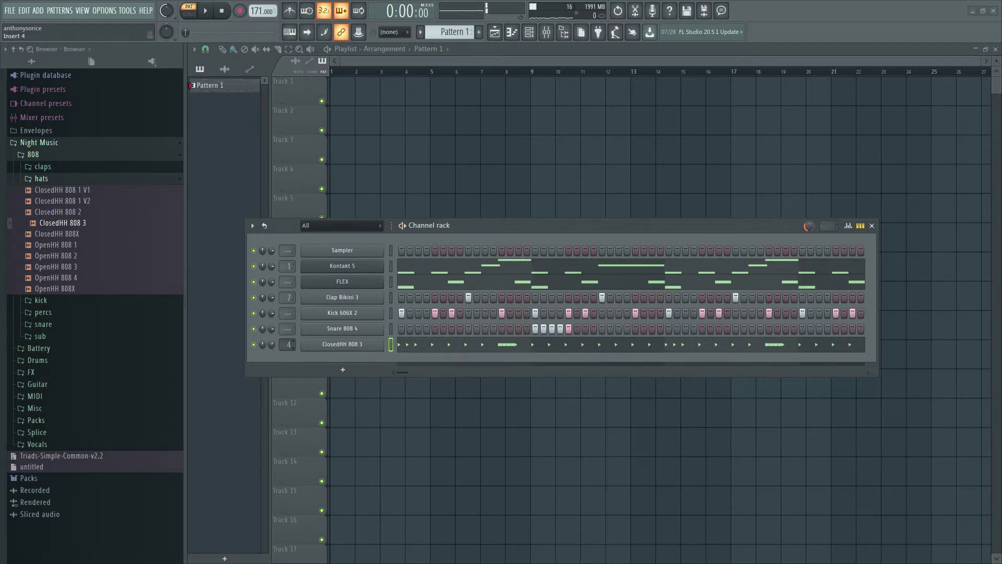
# Route ClosedHH 808 3 to mixer Insert 8, pan that insert 59% left and start playback
pyautogui.click(279, 345)
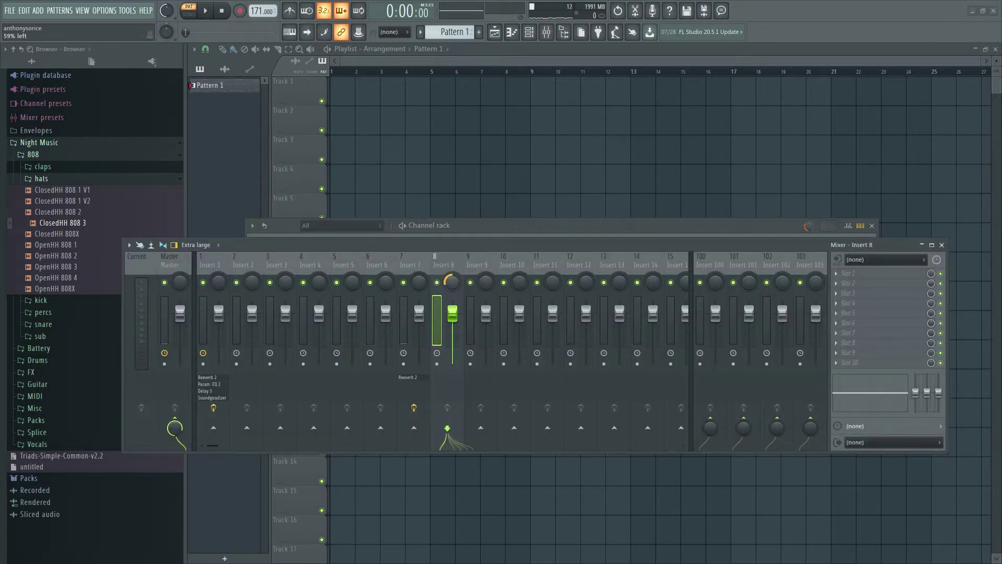
pyautogui.press('space')
# Load Fruity Reeverb 2 in Insert 8's first effect slot and slightly lower that insert's volume
pyautogui.click(848, 273)
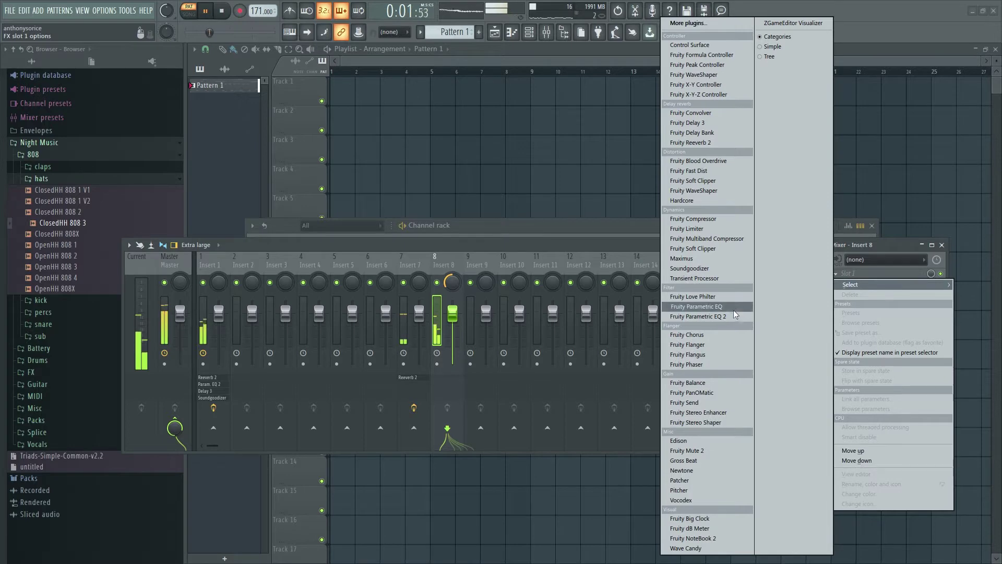
pyautogui.click(707, 143)
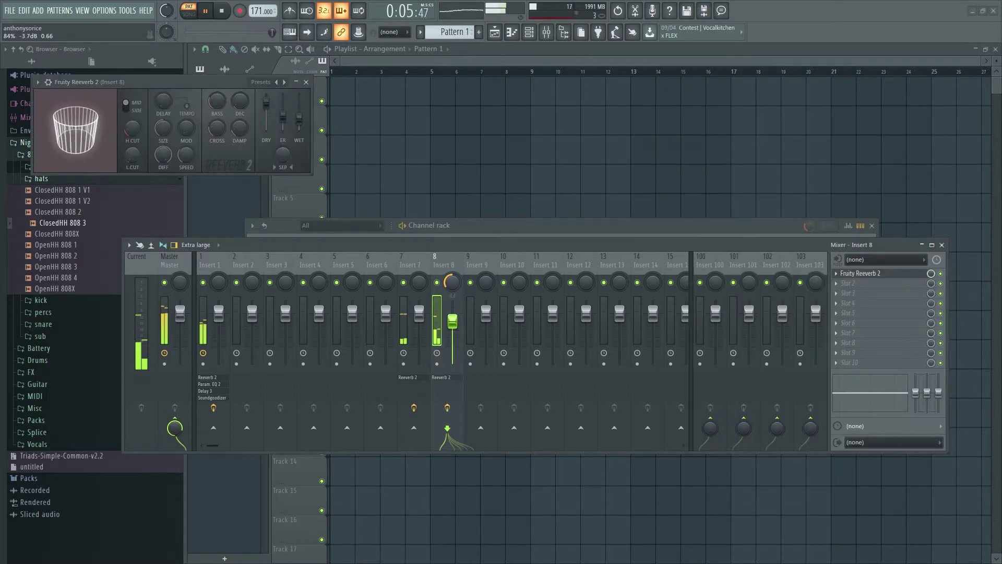
pyautogui.scroll(-3, 465, 301)
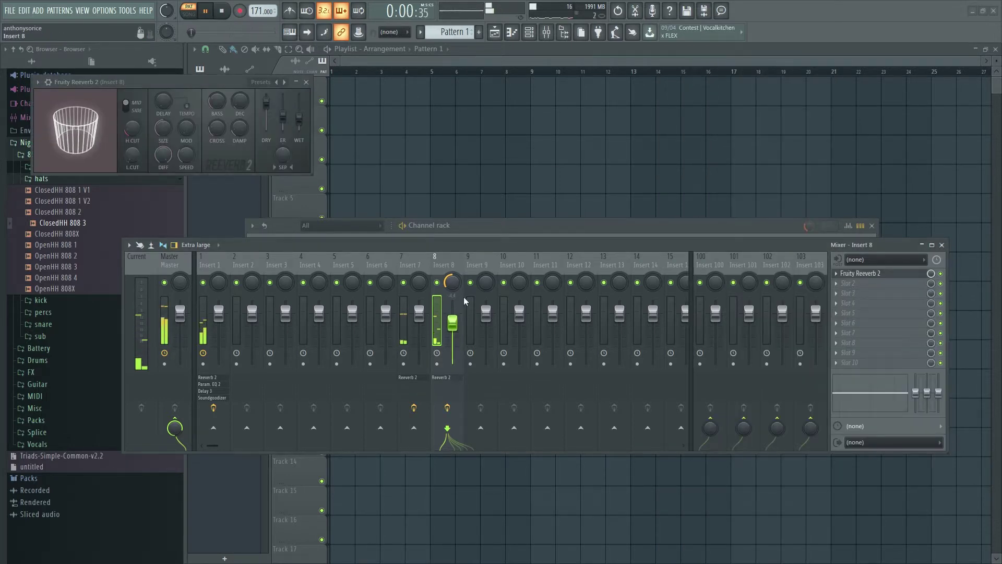
pyautogui.click(306, 82)
# Reposition the channel rack, close the mixer, stop playback and add an M1 instrument channel
pyautogui.moveTo(556, 226); pyautogui.dragTo(532, 151)
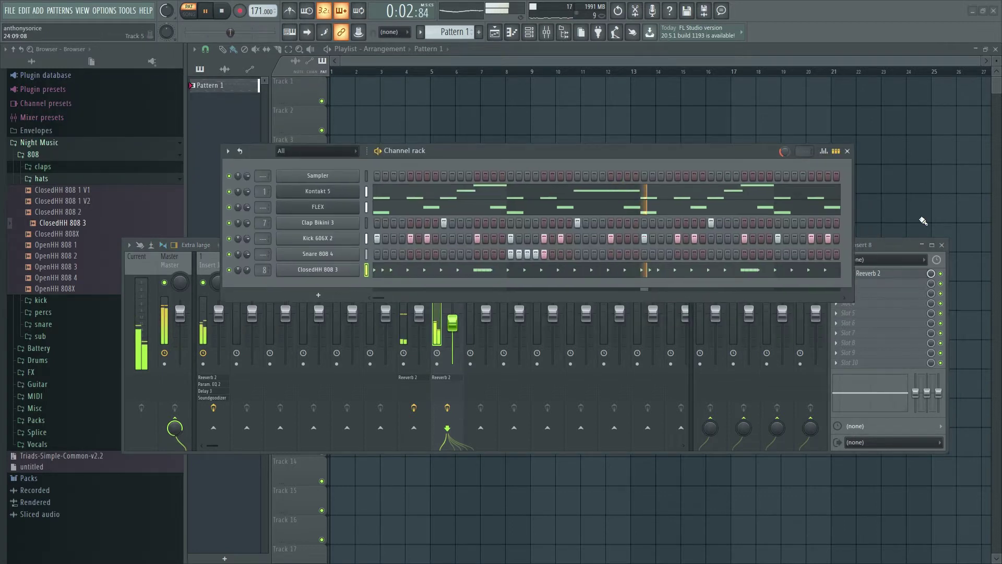
pyautogui.click(943, 246)
pyautogui.press('space')
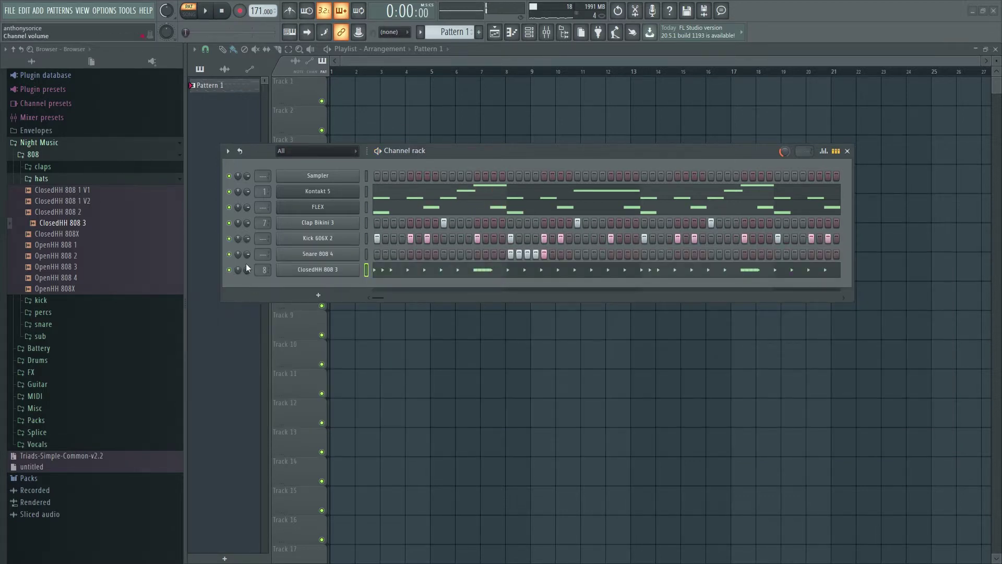
pyautogui.click(319, 296)
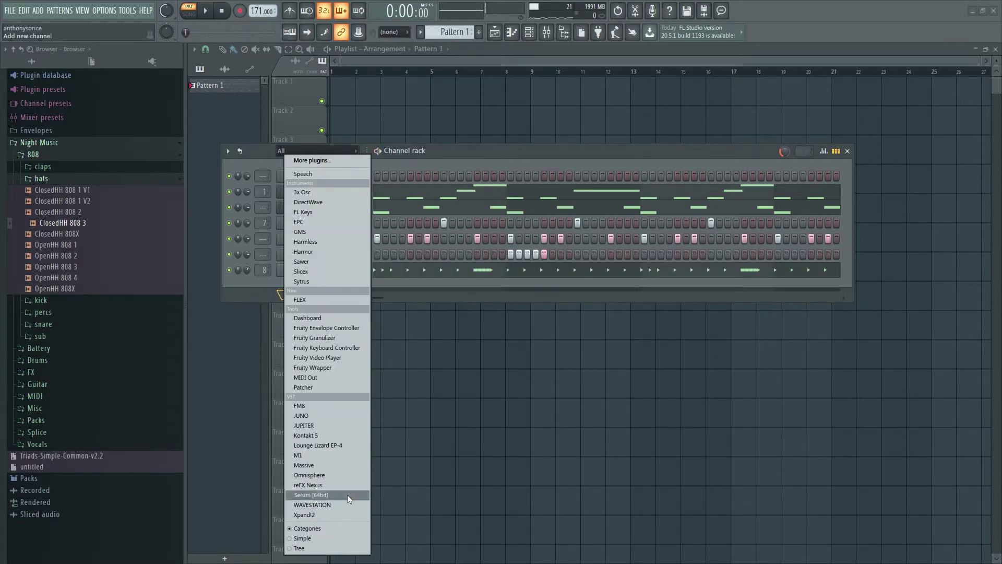
pyautogui.click(321, 453)
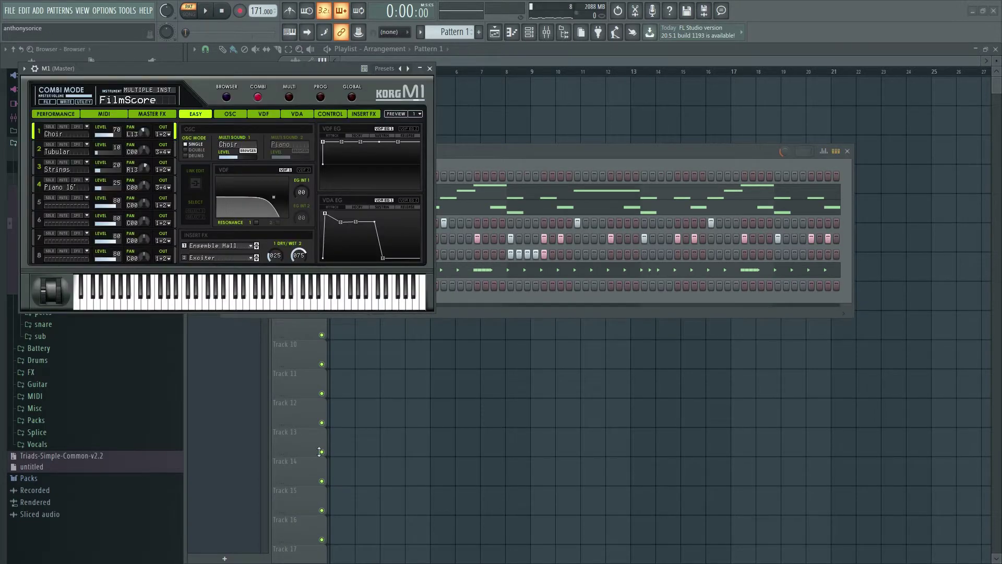
# Filter M1's combi sounds by the Synth Motion category and load Black Hole
pyautogui.click(226, 97)
pyautogui.moveTo(251, 70); pyautogui.dragTo(343, 130)
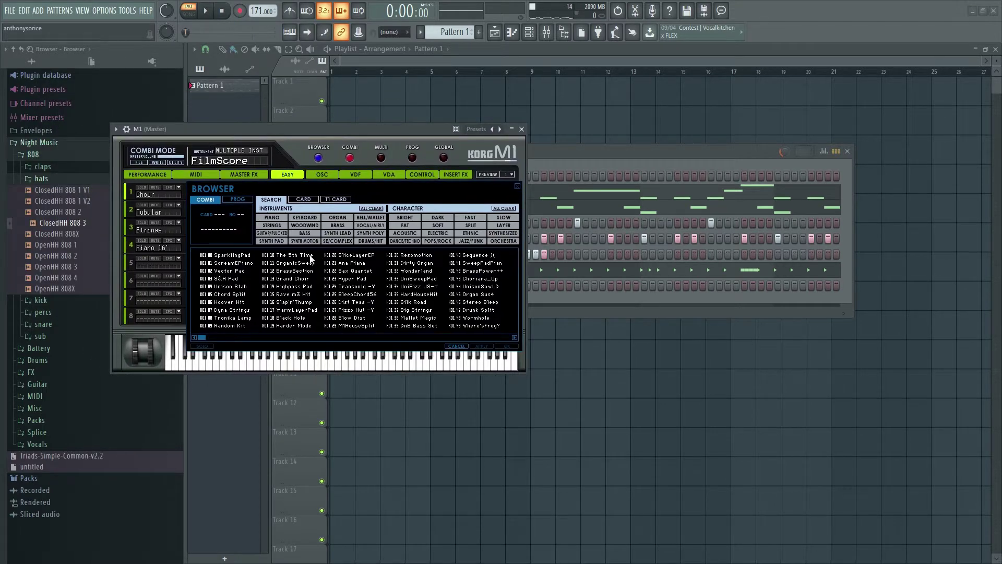
pyautogui.click(304, 240)
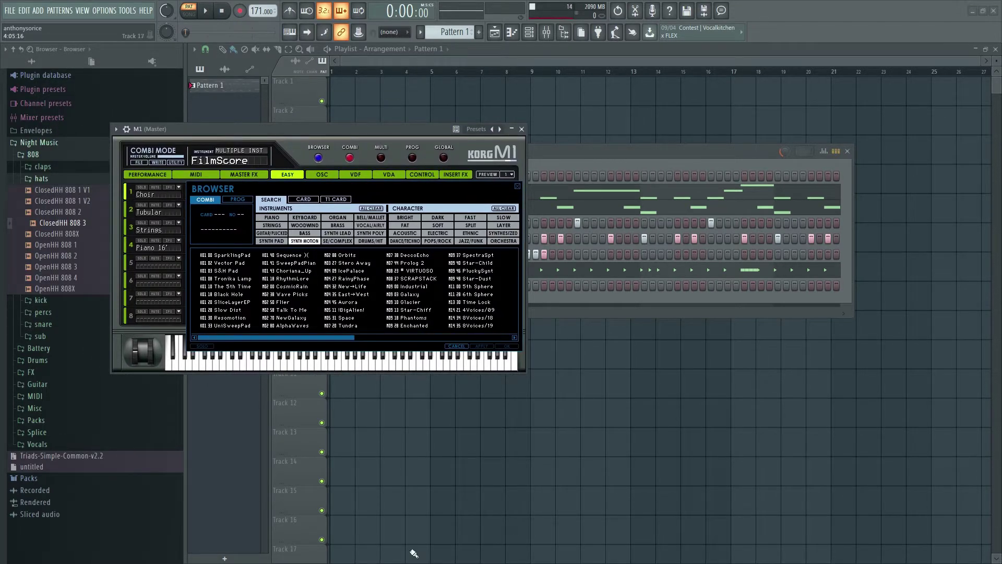
pyautogui.doubleClick(231, 295)
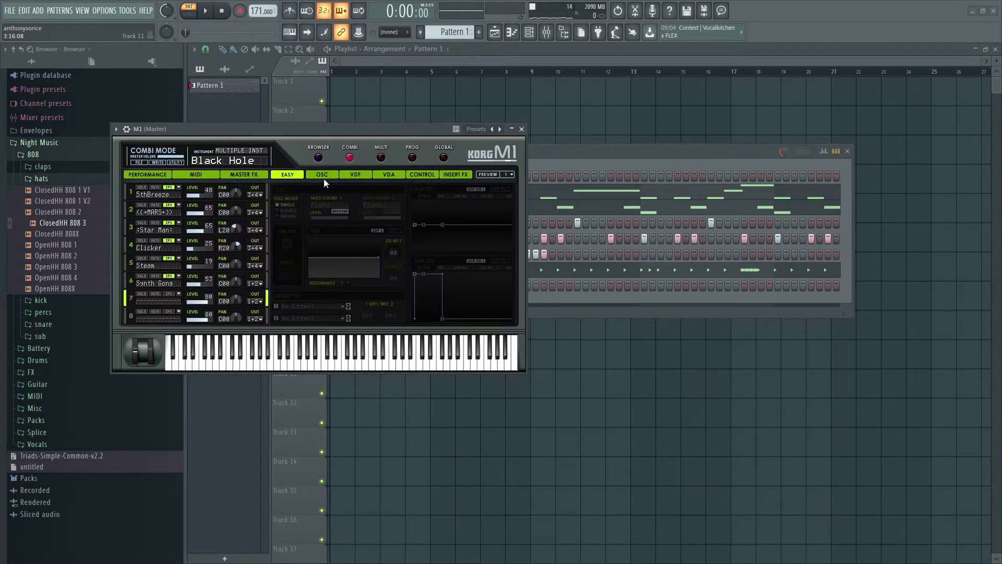
# Preview the Aurora combi in M1's Synth Motion sounds and load Prolog 2
pyautogui.click(322, 157)
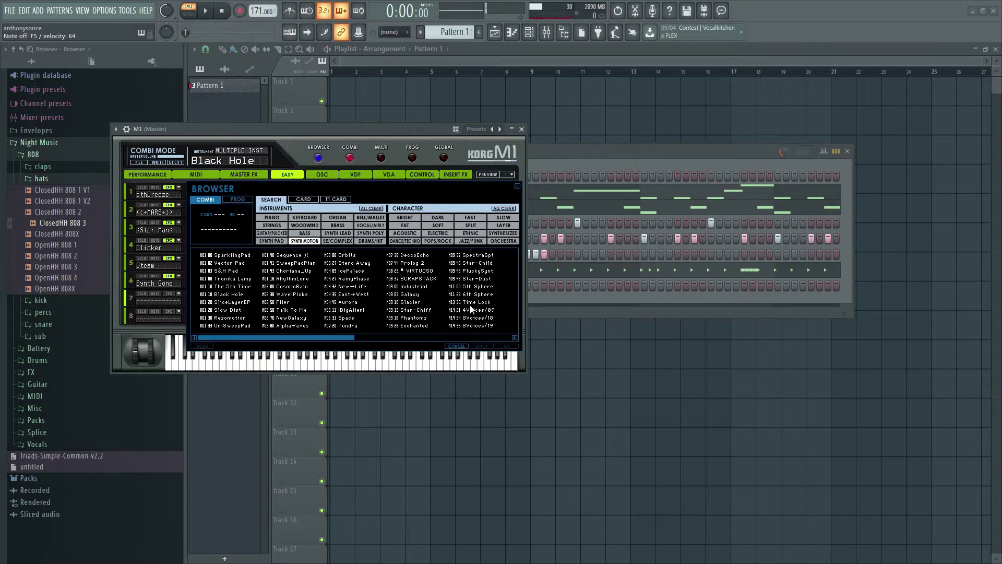
pyautogui.click(355, 304)
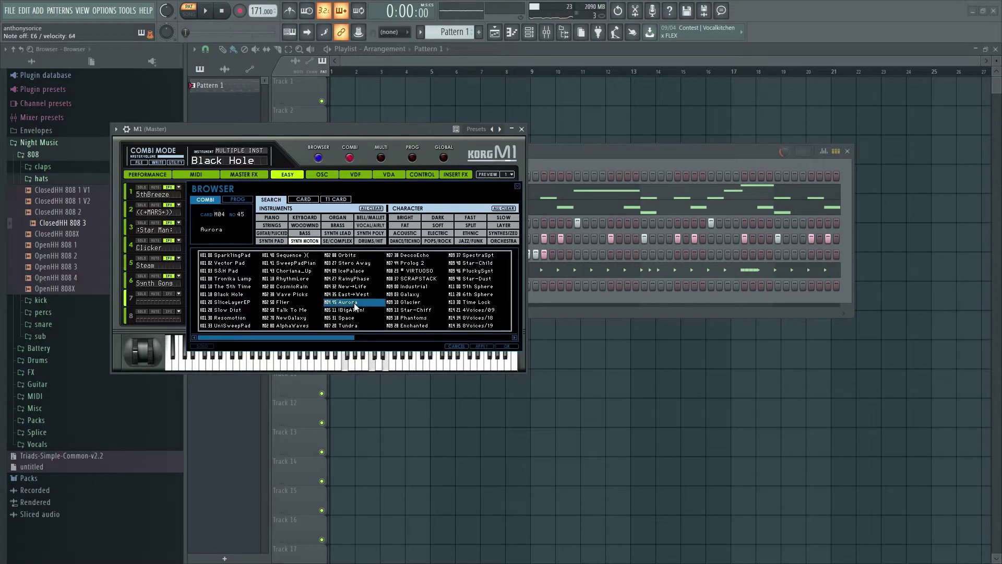
pyautogui.doubleClick(410, 263)
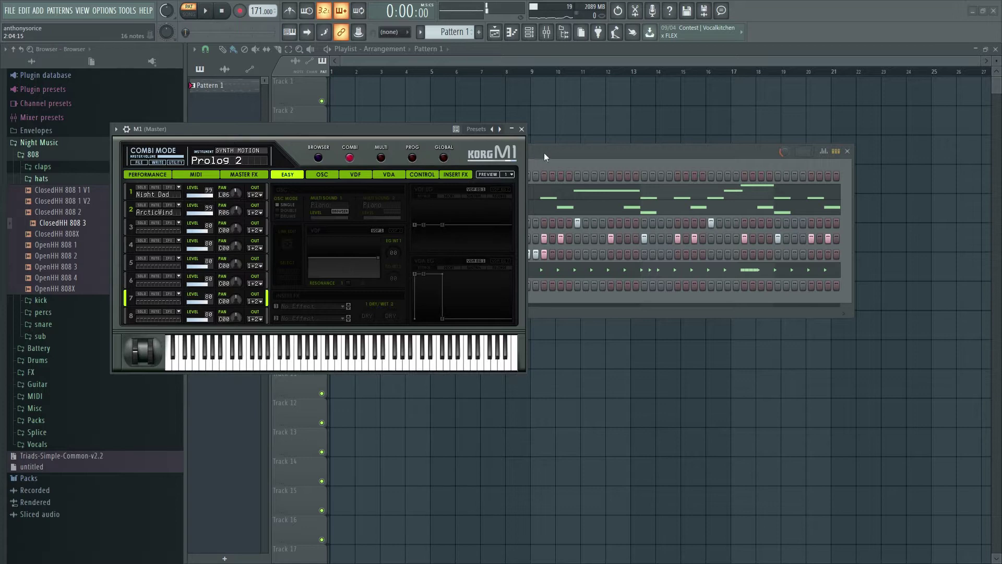
# Open the M1 channel's piano roll
pyautogui.press('F6')
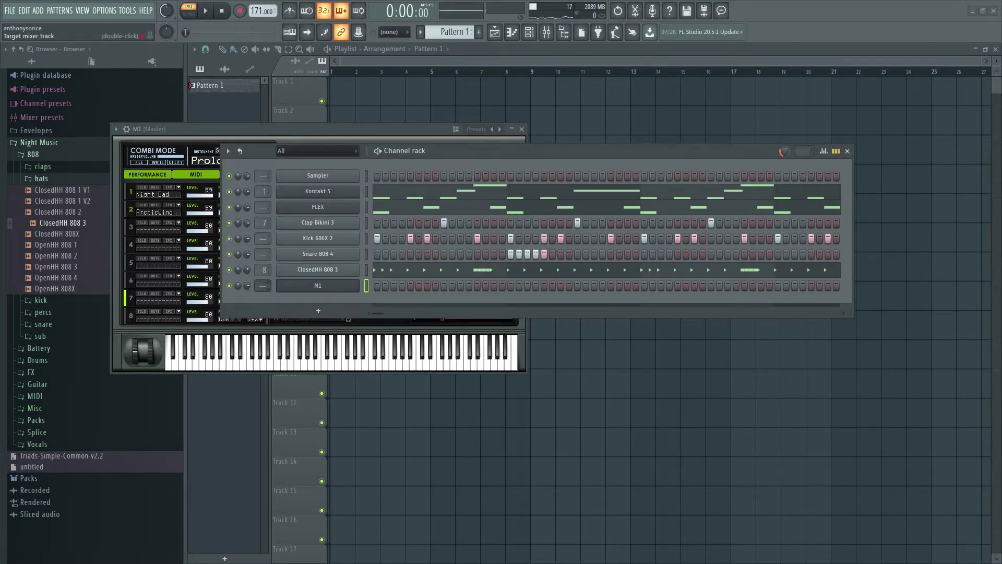
pyautogui.rightClick(327, 286)
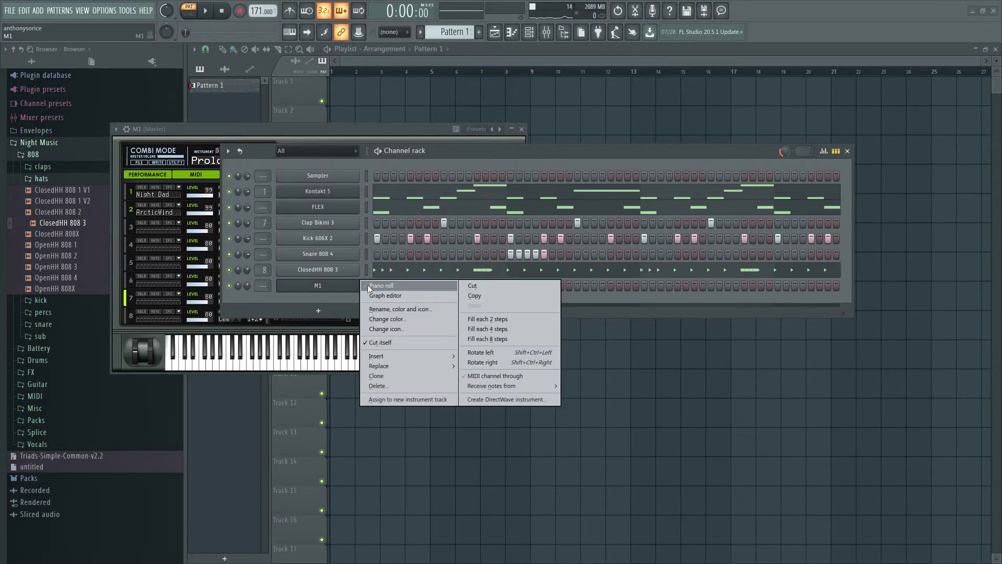
pyautogui.click(377, 285)
pyautogui.scroll(-2, 405, 132)
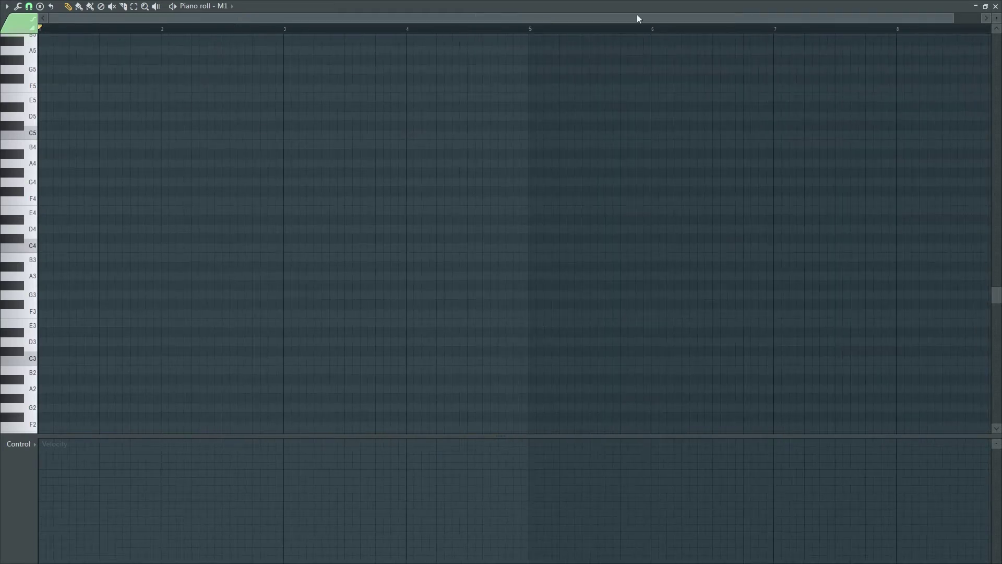
pyautogui.click(987, 6)
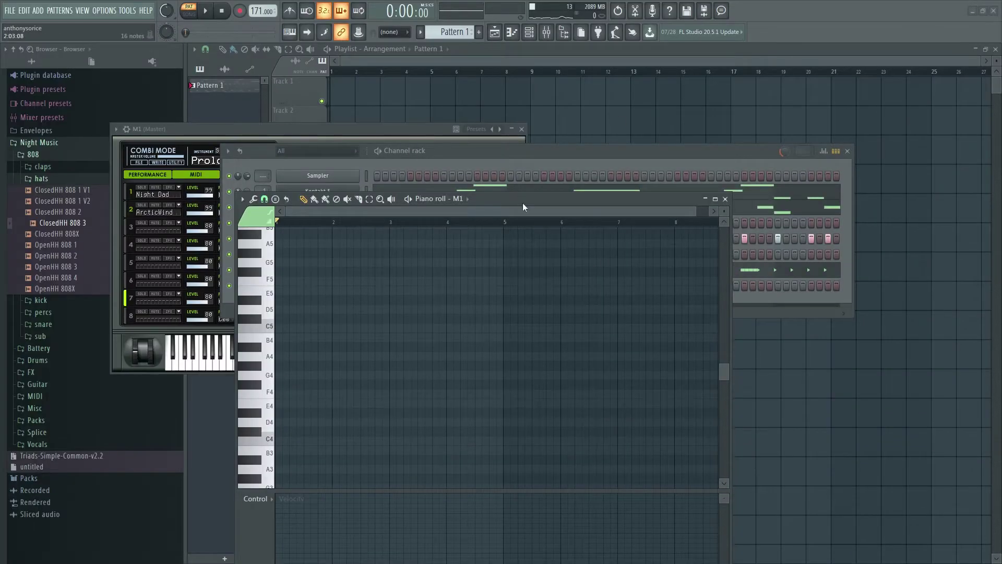
pyautogui.moveTo(523, 204); pyautogui.dragTo(530, 302)
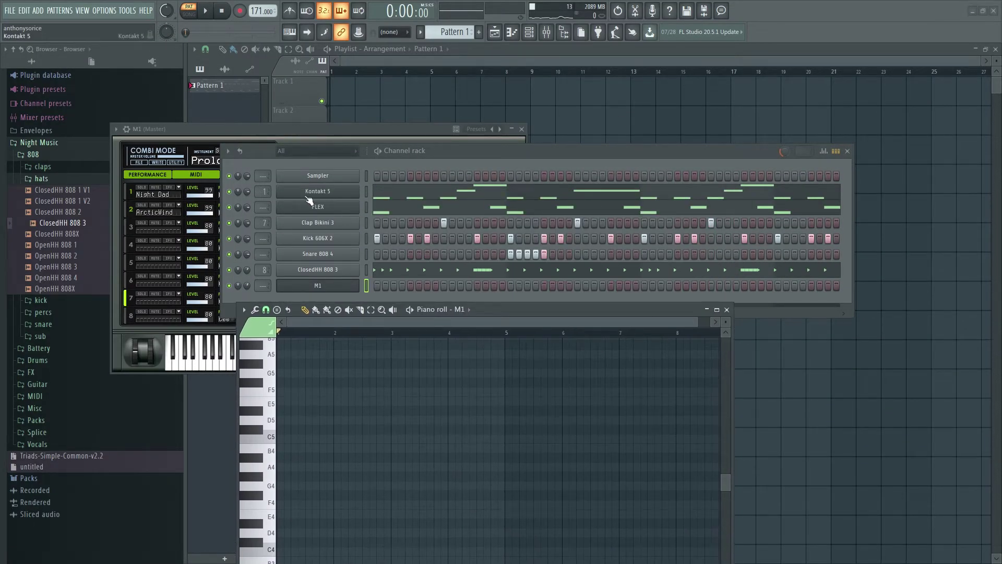
pyautogui.rightClick(342, 287)
pyautogui.click(382, 286)
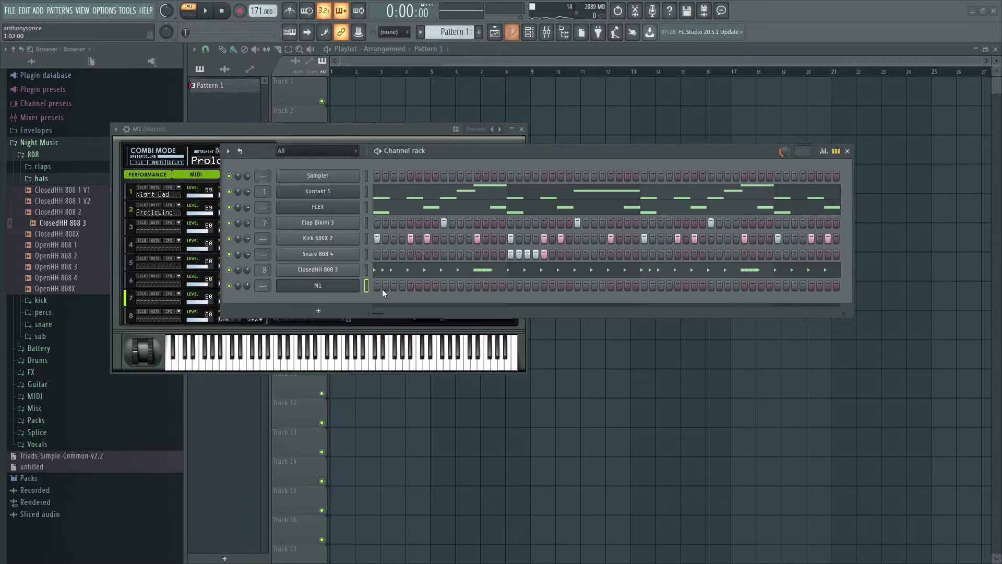
pyautogui.rightClick(343, 289)
pyautogui.click(381, 286)
pyautogui.click(721, 308)
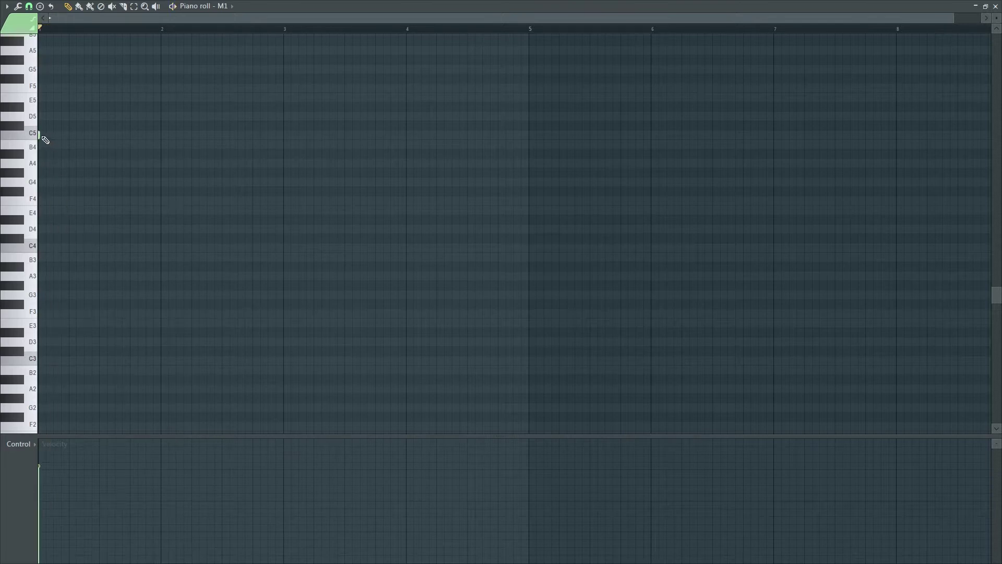
# Draw a one-bar C5 note in bar 1, transpose it up two octaves to C7 and audition it
pyautogui.moveTo(40, 136); pyautogui.dragTo(122, 140)
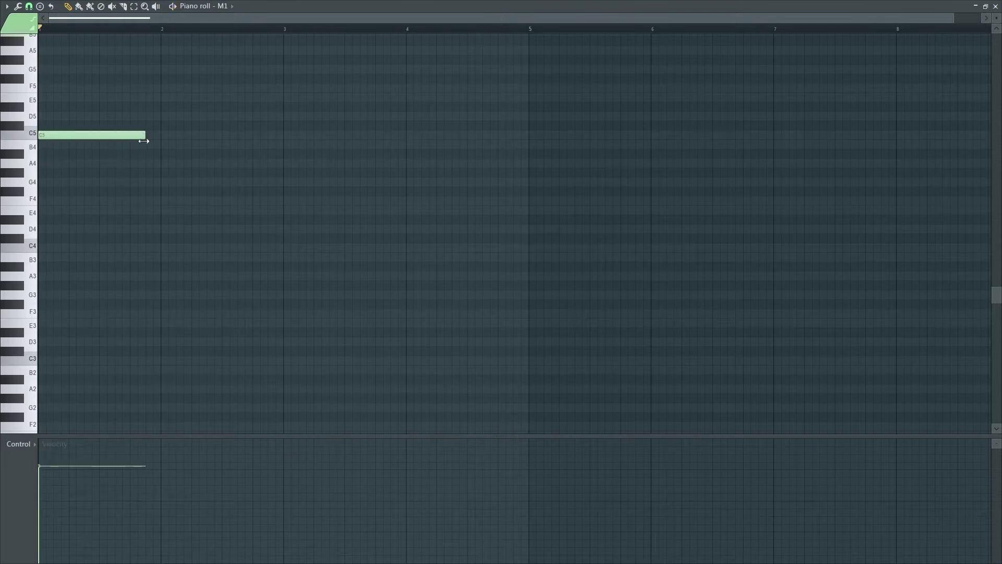
pyautogui.hotkey('ctrl', 'a')
pyautogui.hotkey('ctrl', 'Up')
pyautogui.hotkey('ctrl', 'Up')
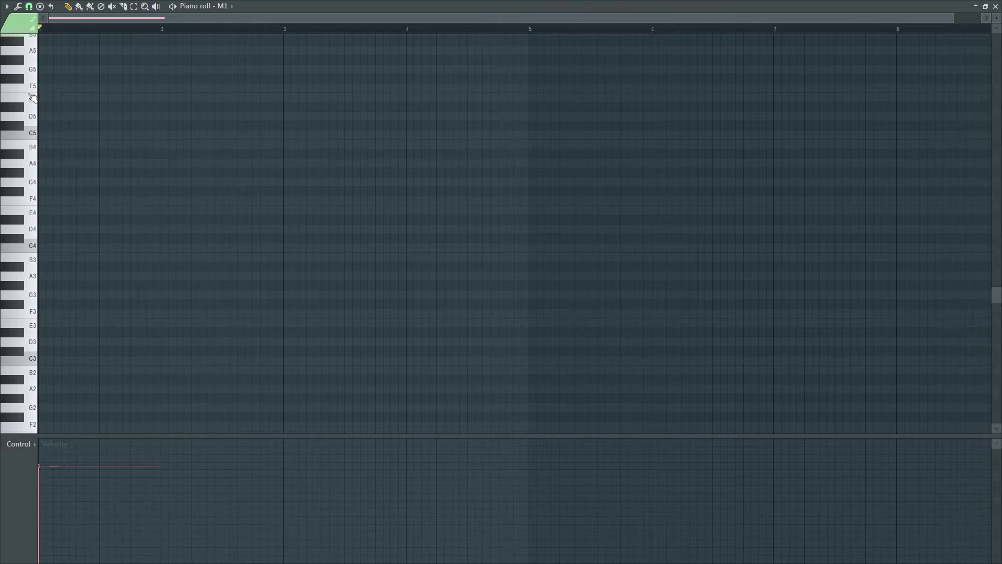
pyautogui.scroll(6, 36, 94)
pyautogui.press('space')
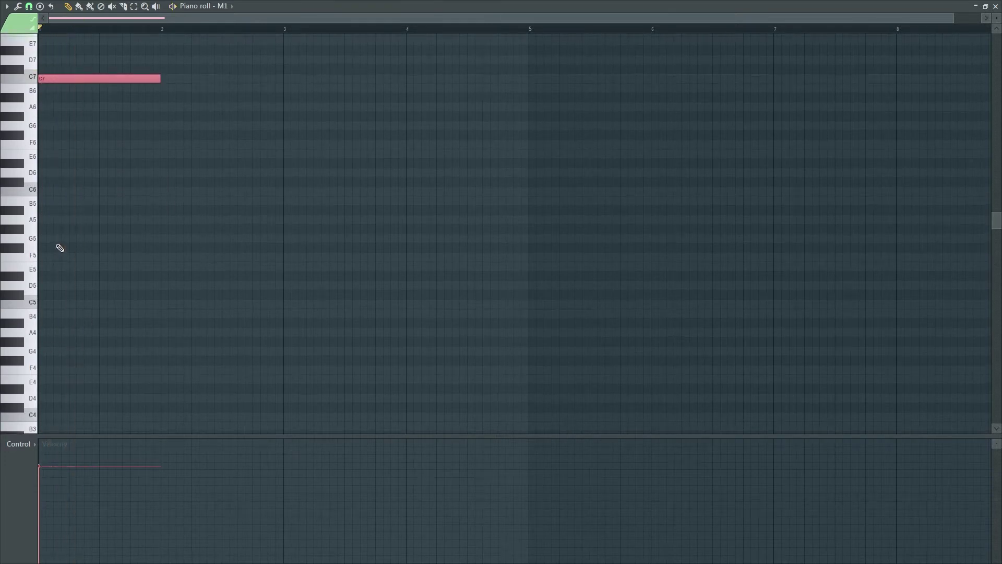
pyautogui.press('space')
# Complete the bar 1 chord with one-bar A6 and D6 notes during playback
pyautogui.click(48, 107)
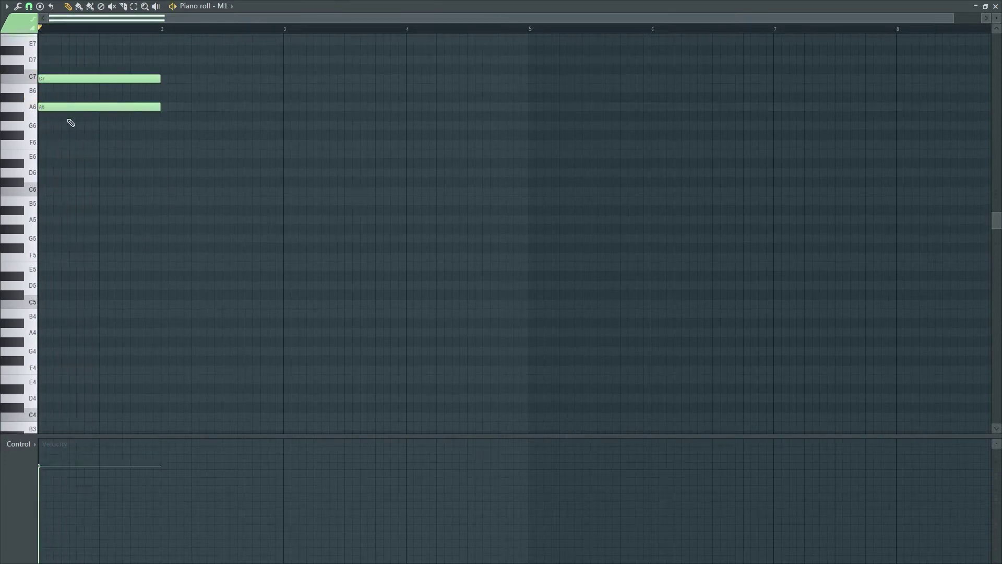
pyautogui.press('space')
pyautogui.click(44, 173)
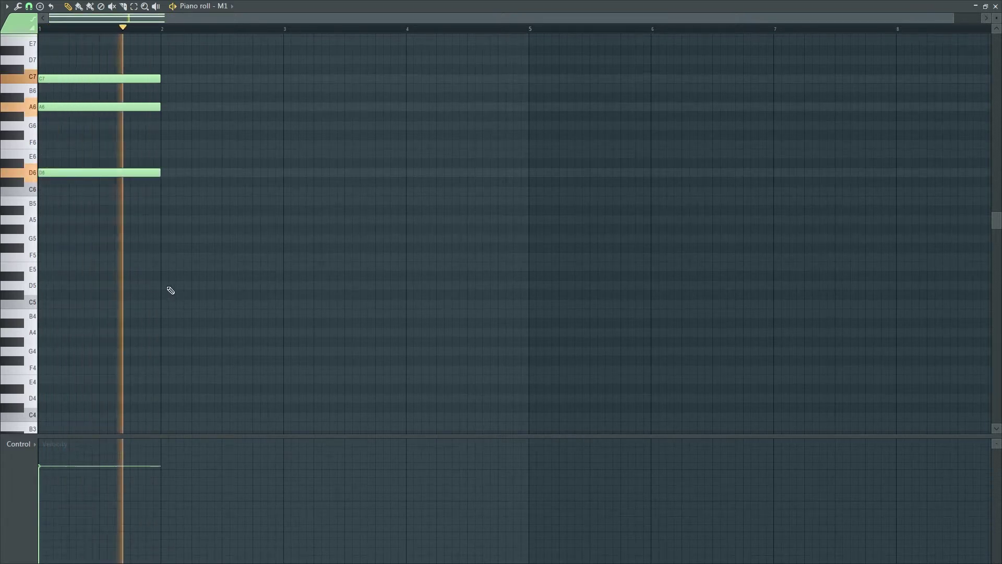
# Build a one-bar chord of C7, G6 and D6 in bar 2 and audition it
pyautogui.click(166, 78)
pyautogui.moveTo(166, 78); pyautogui.dragTo(190, 79)
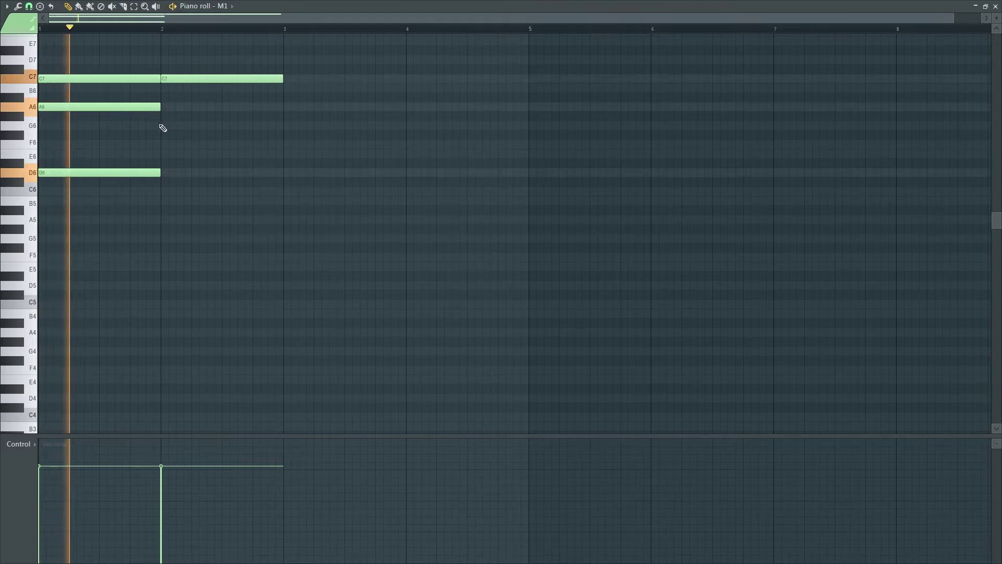
pyautogui.moveTo(174, 126); pyautogui.dragTo(168, 127)
pyautogui.press('space')
pyautogui.press('space')
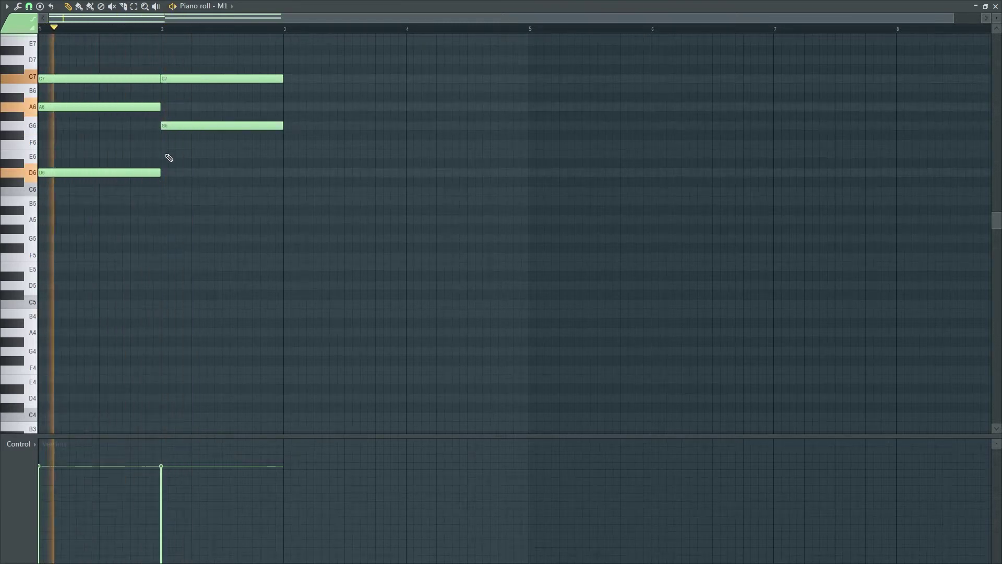
pyautogui.press('space')
pyautogui.moveTo(172, 173); pyautogui.dragTo(167, 173)
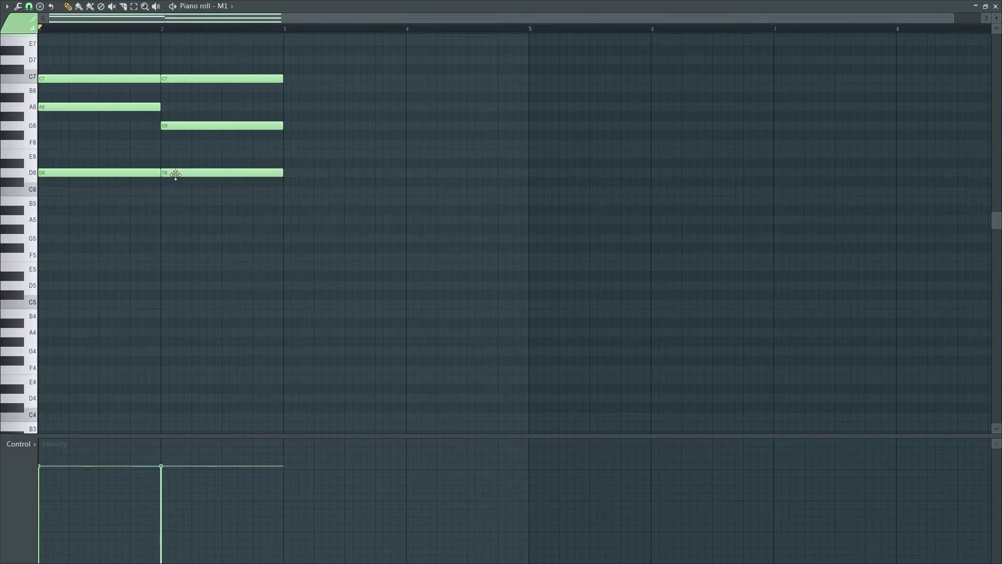
pyautogui.press('space')
# Build a one-bar chord of A6, F6 and C6 in bar 3 while auditioning the progression
pyautogui.click(286, 107)
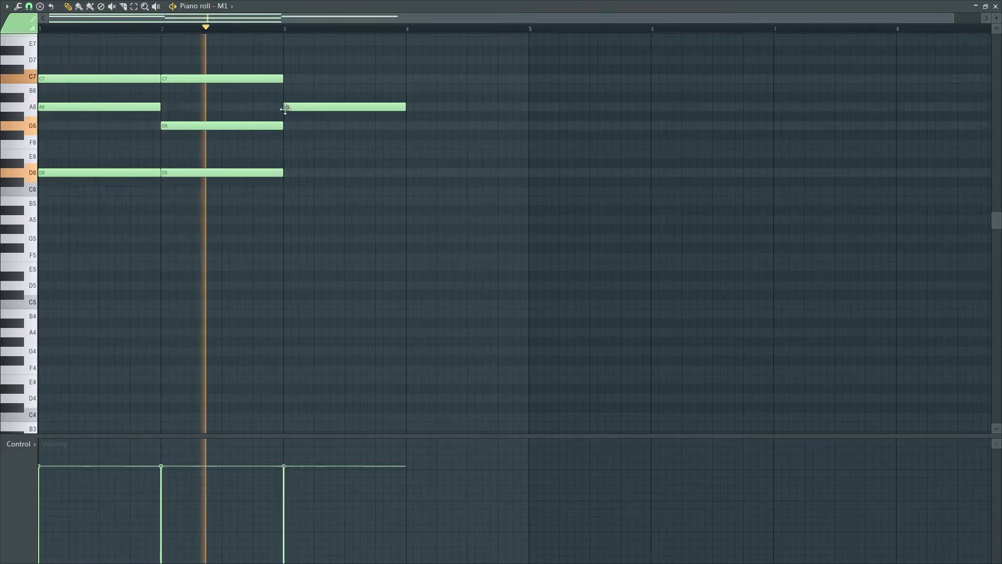
pyautogui.press('space')
pyautogui.click(292, 134)
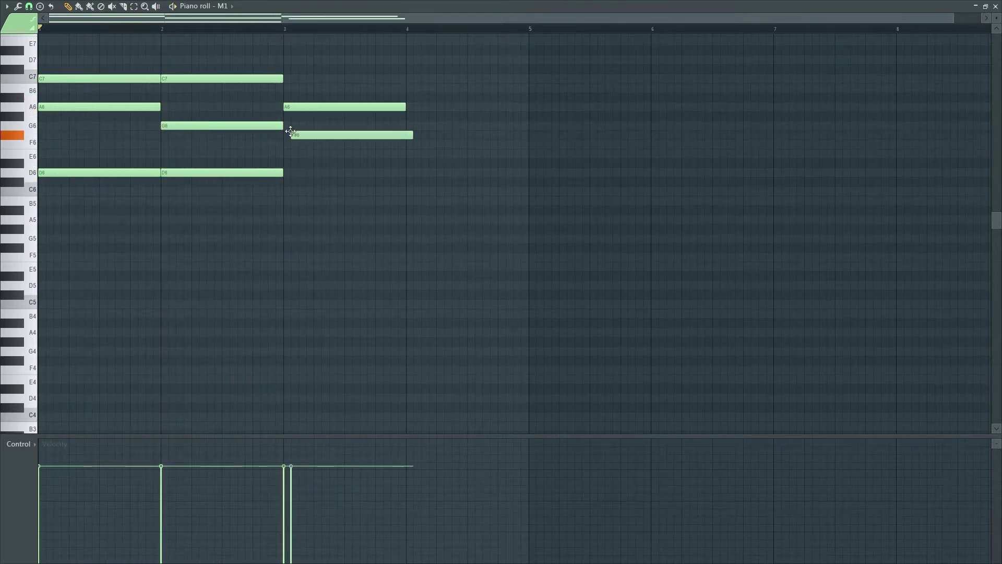
pyautogui.moveTo(322, 135); pyautogui.dragTo(312, 147)
pyautogui.press('space')
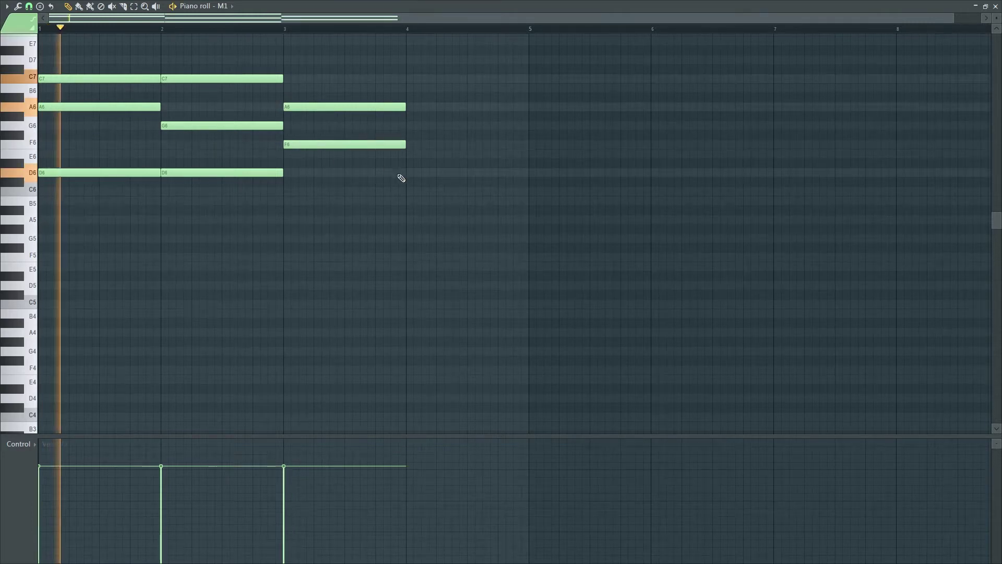
pyautogui.click(294, 195)
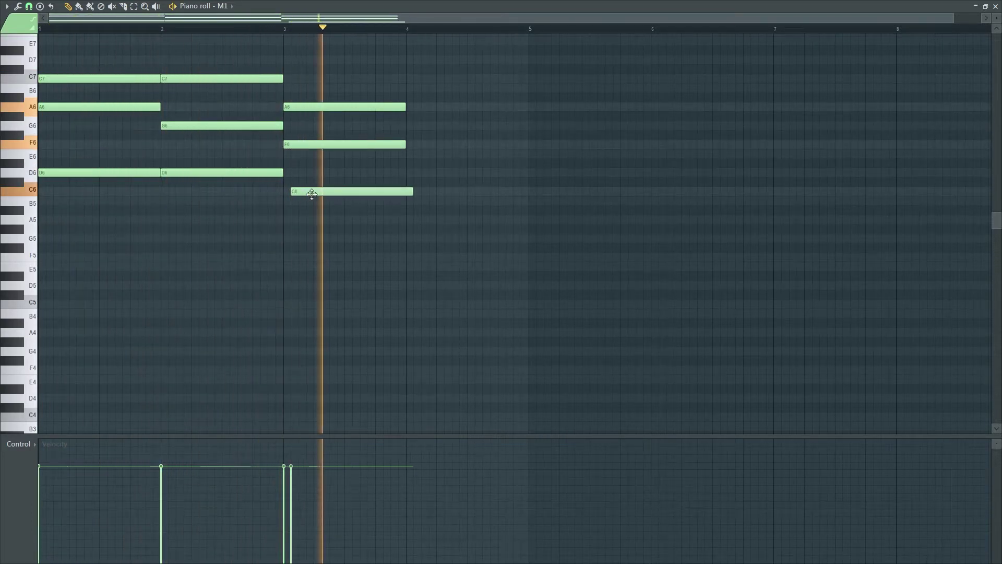
# Build a one-bar chord of A6, G6 and C6 in bar 4, audition the progression and close the piano roll
pyautogui.click(410, 107)
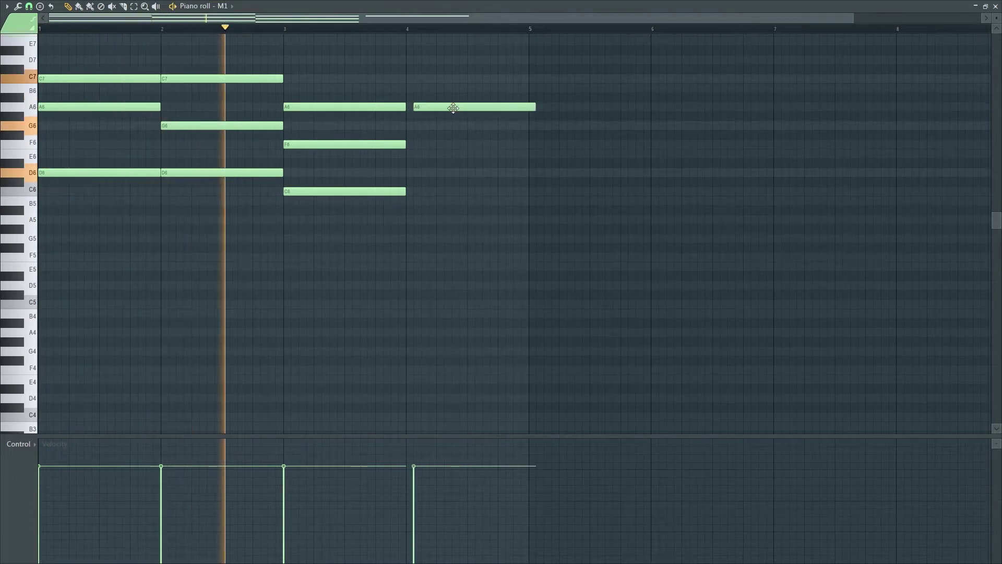
pyautogui.moveTo(440, 111); pyautogui.dragTo(448, 109)
pyautogui.press('space')
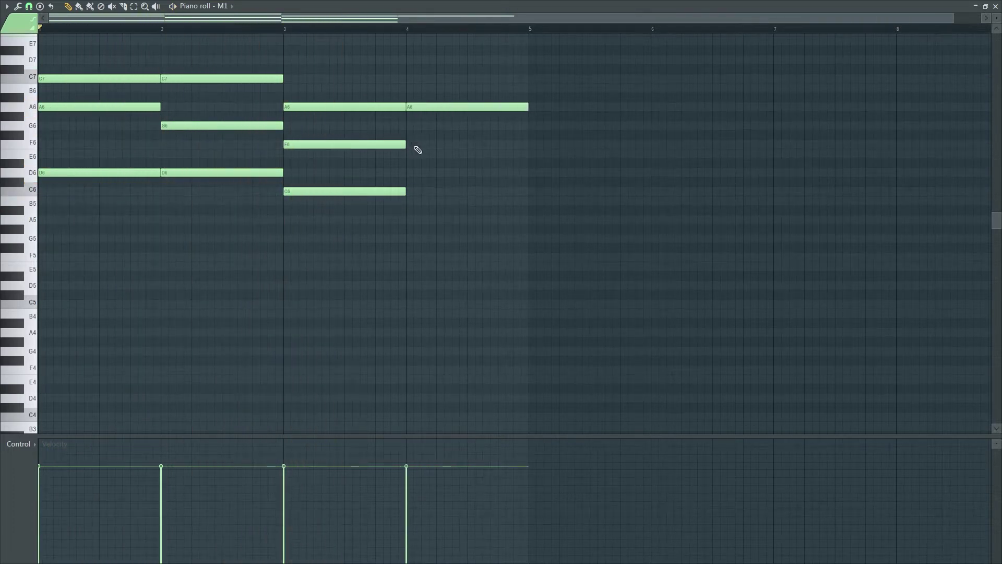
pyautogui.click(414, 134)
pyautogui.moveTo(418, 126); pyautogui.dragTo(419, 122)
pyautogui.press('space')
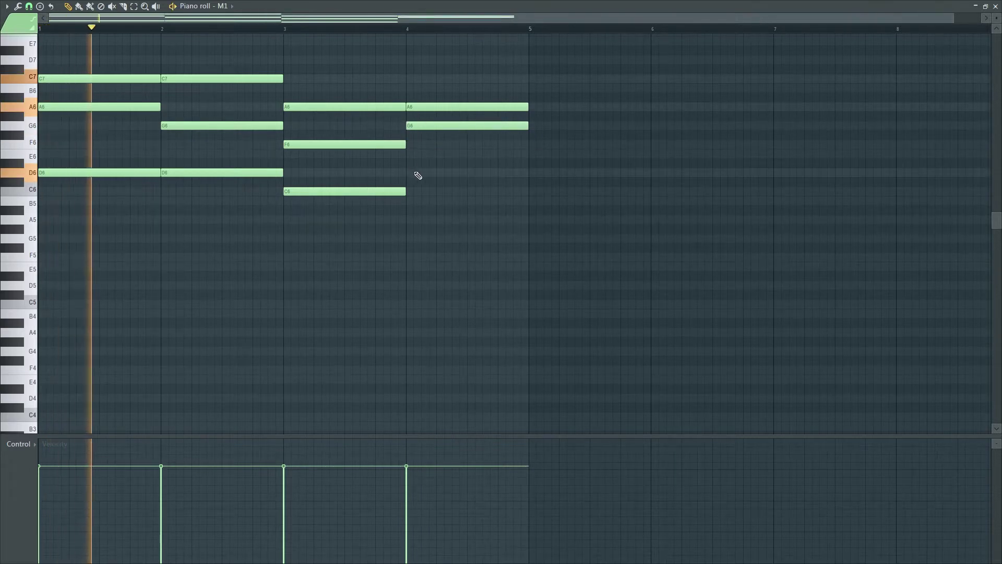
pyautogui.click(414, 191)
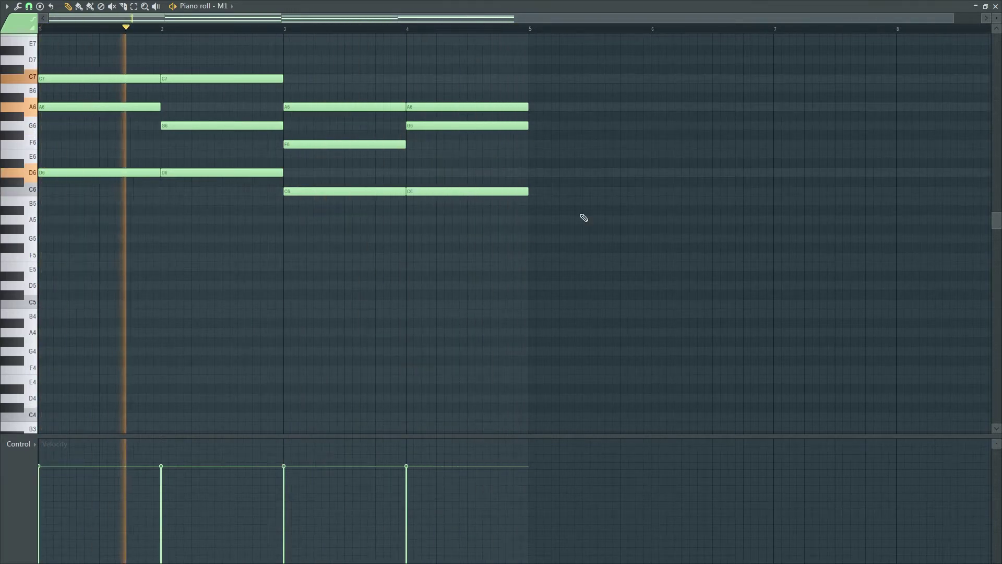
pyautogui.press('F7')
pyautogui.press('space')
# Load the Slow Dist combi from the M1 browser and audition it with the pattern
pyautogui.moveTo(472, 153); pyautogui.dragTo(556, 216)
pyautogui.click(319, 158)
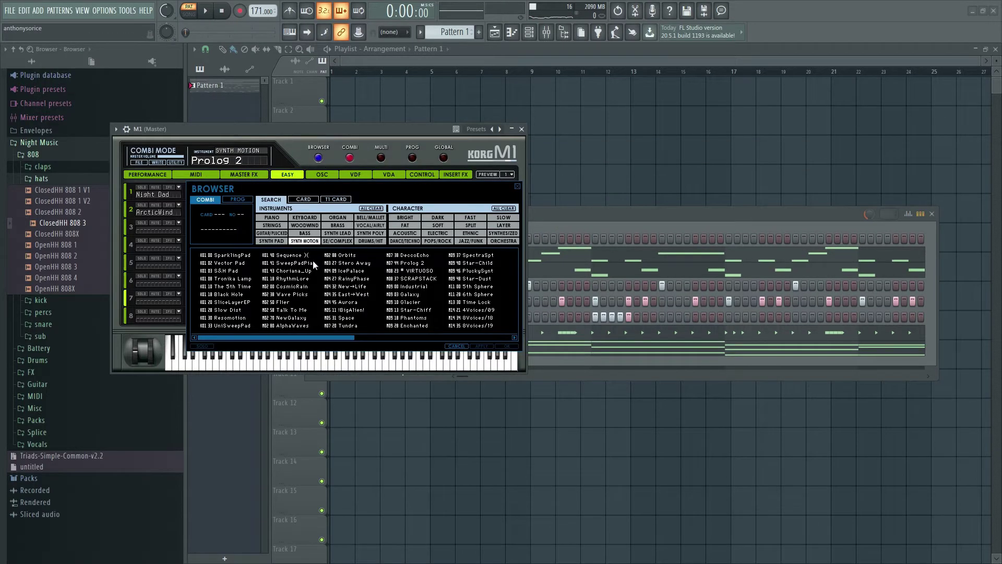
pyautogui.doubleClick(228, 310)
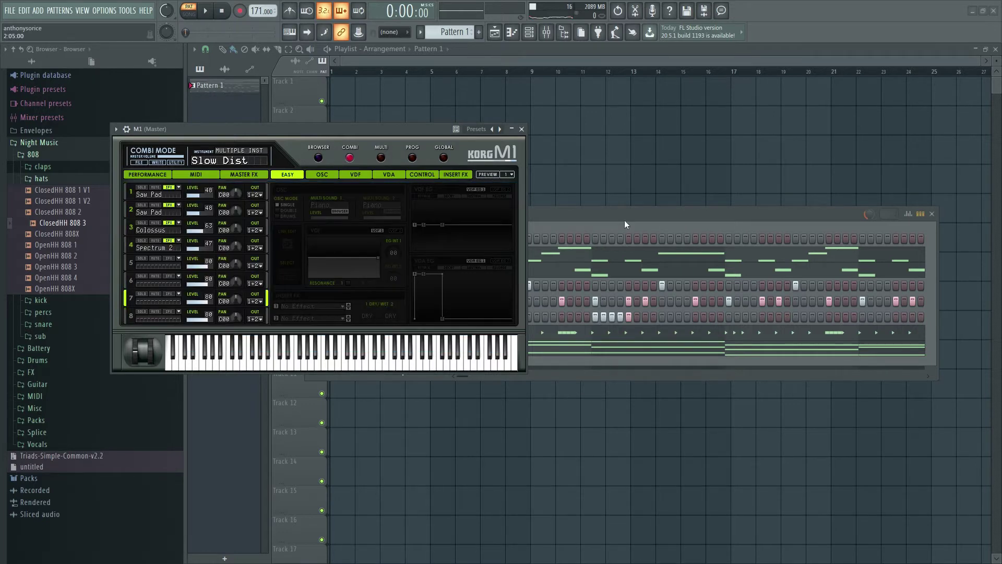
pyautogui.click(624, 222)
pyautogui.press('space')
pyautogui.click(319, 158)
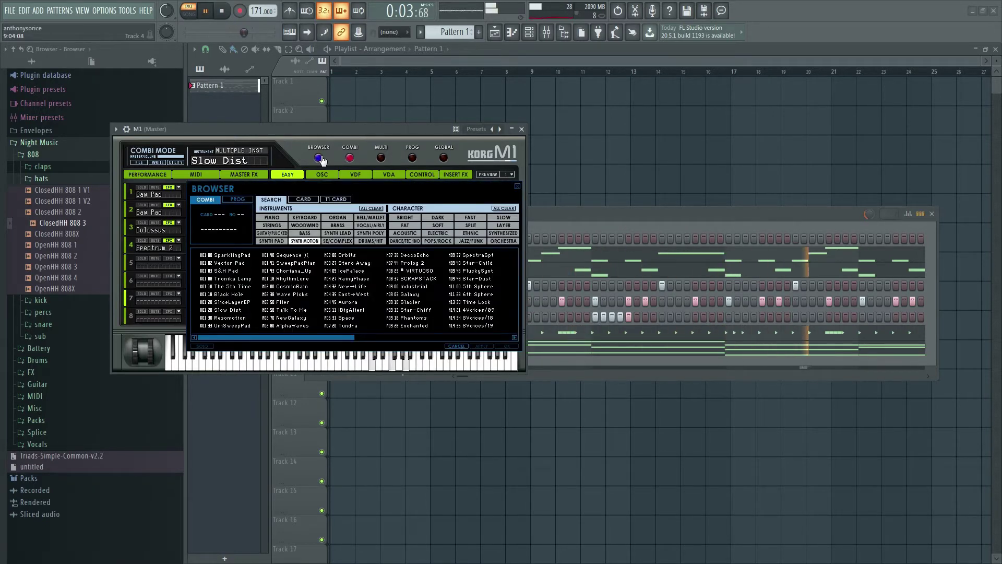
# Adjust the M1 channel volume and set the Kontakt 5 channel volume to 69% during playback
pyautogui.click(573, 215)
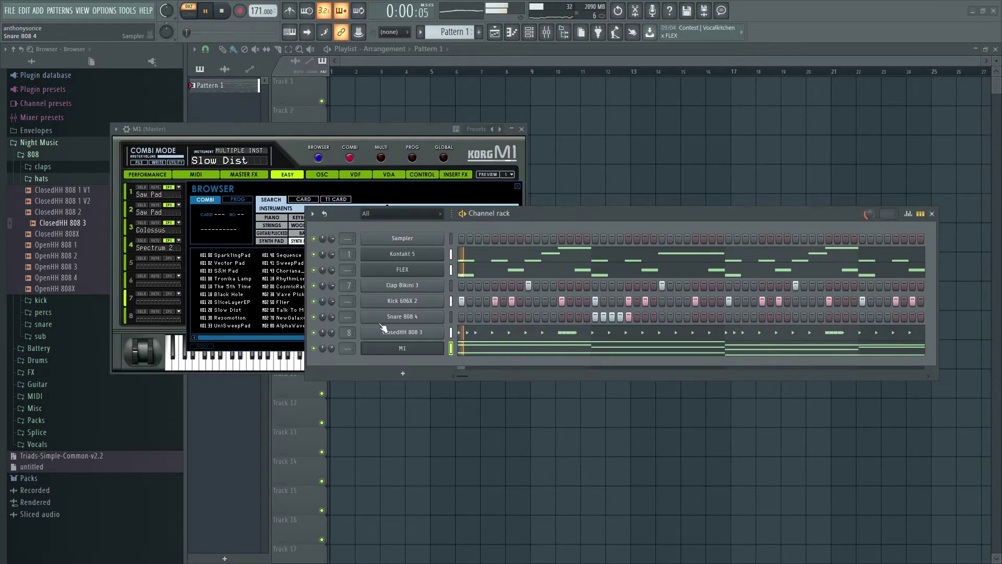
pyautogui.moveTo(322, 348); pyautogui.dragTo(333, 348)
pyautogui.moveTo(334, 349)
pyautogui.mouseDown()
pyautogui.moveTo(334, 333)
pyautogui.moveTo(334, 343)
pyautogui.mouseUp()
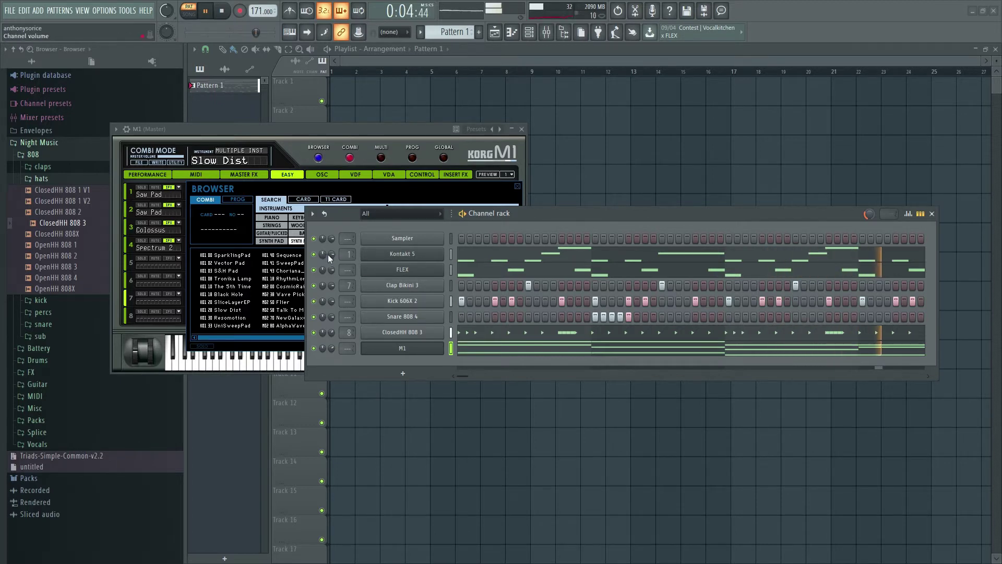
pyautogui.moveTo(329, 258); pyautogui.dragTo(331, 256)
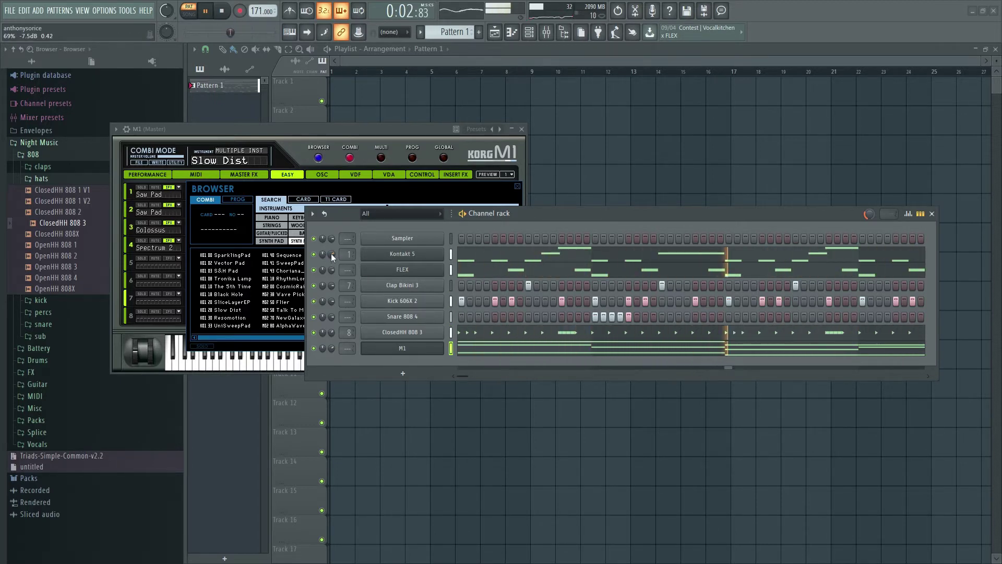
# Route M1 to mixer track 2 and load Fruity parametric EQ 2 in that track's first effect slot
pyautogui.moveTo(331, 349); pyautogui.dragTo(347, 344)
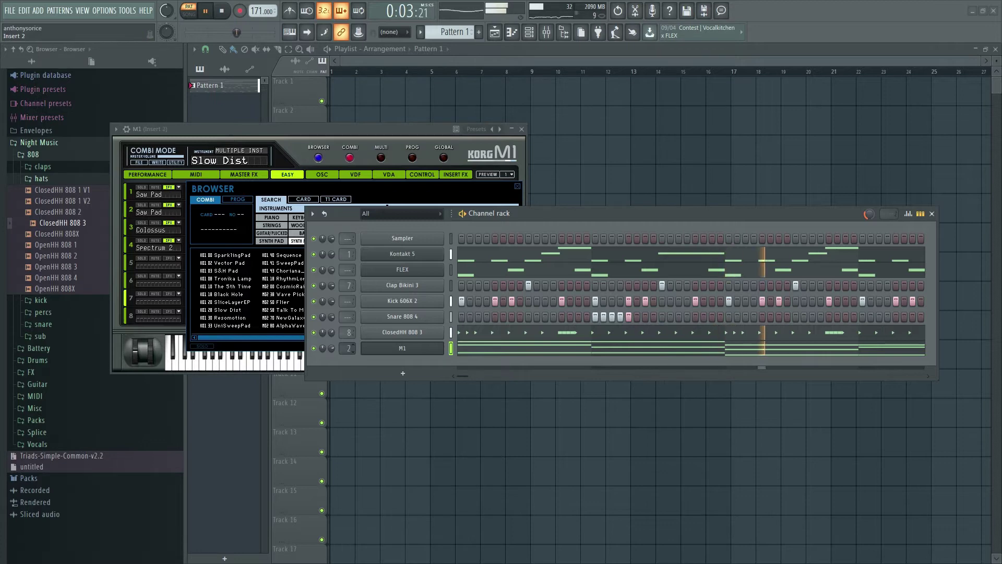
pyautogui.click(347, 343)
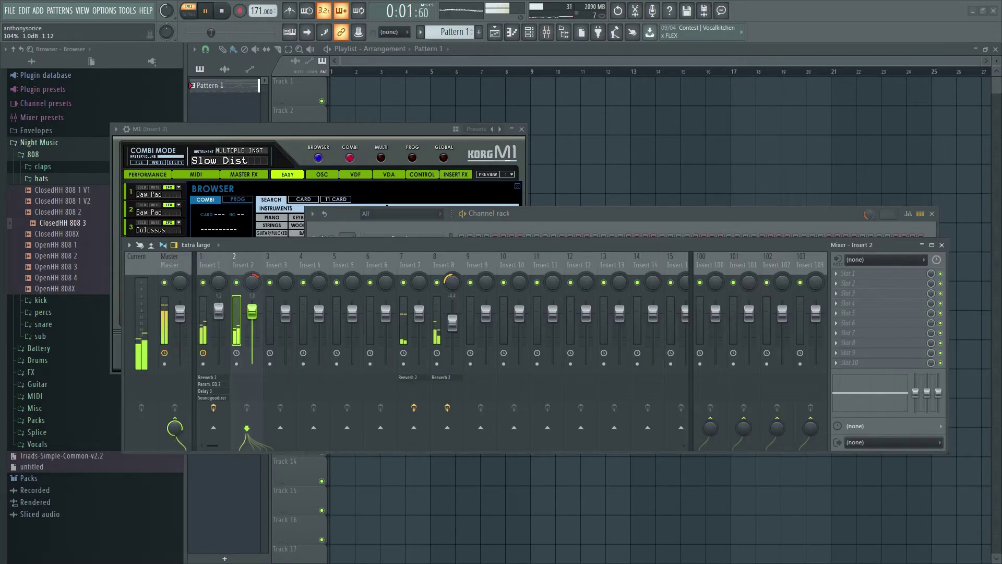
pyautogui.click(887, 286)
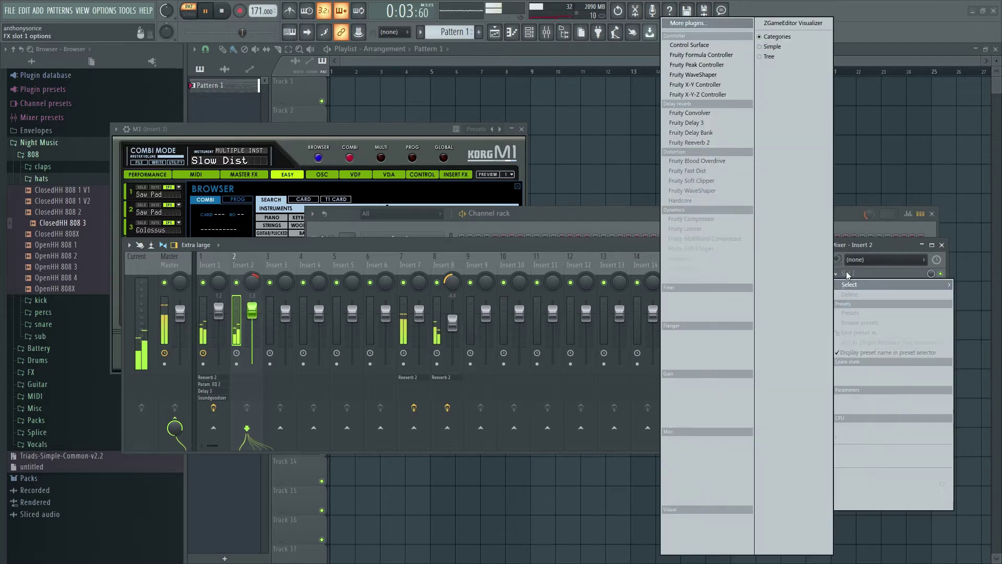
pyautogui.click(735, 306)
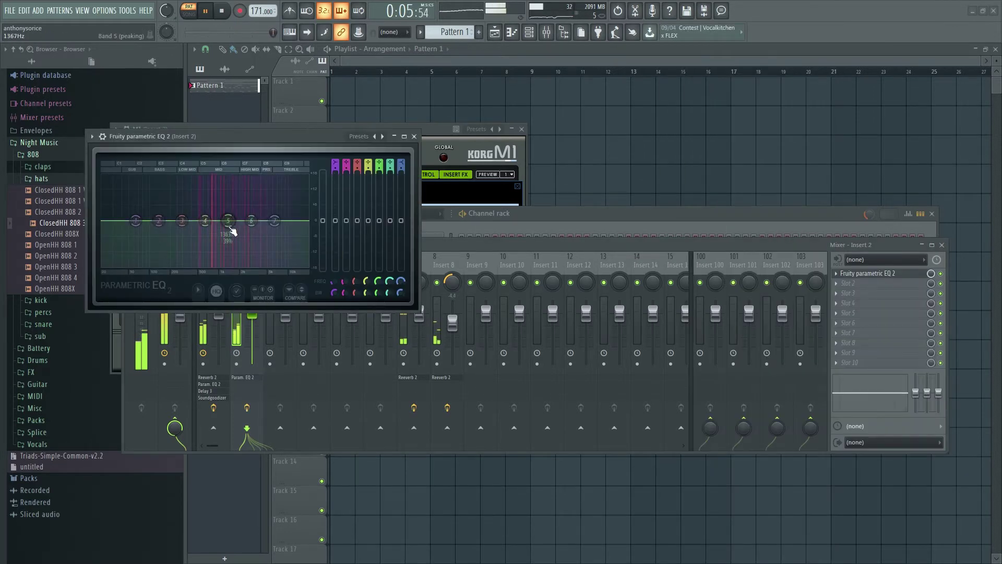
# Boost EQ band 4 by 4.9 dB at 935 Hz and lower the band 7 high shelf at 6491 Hz
pyautogui.moveTo(216, 223); pyautogui.dragTo(213, 207)
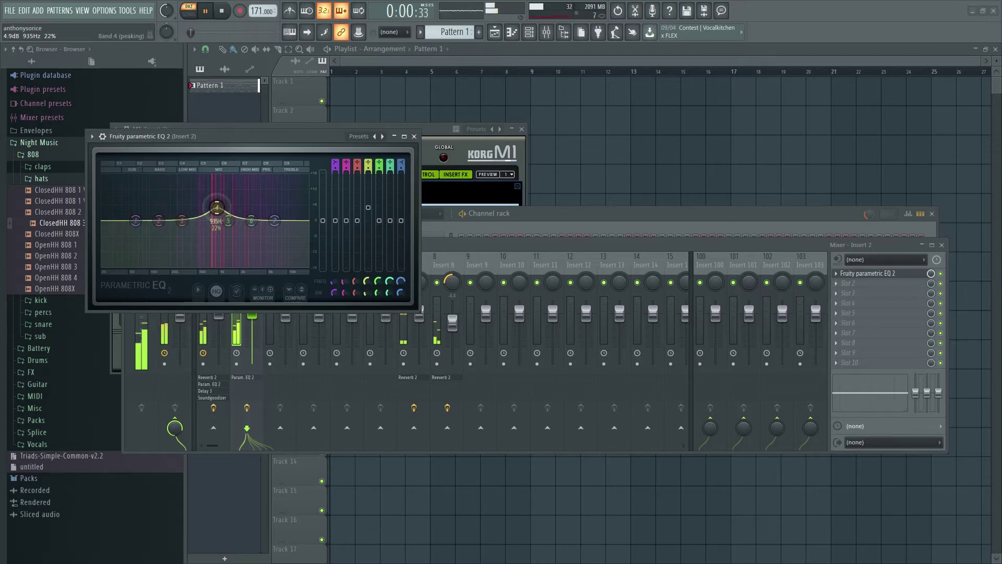
pyautogui.moveTo(275, 220); pyautogui.dragTo(276, 228)
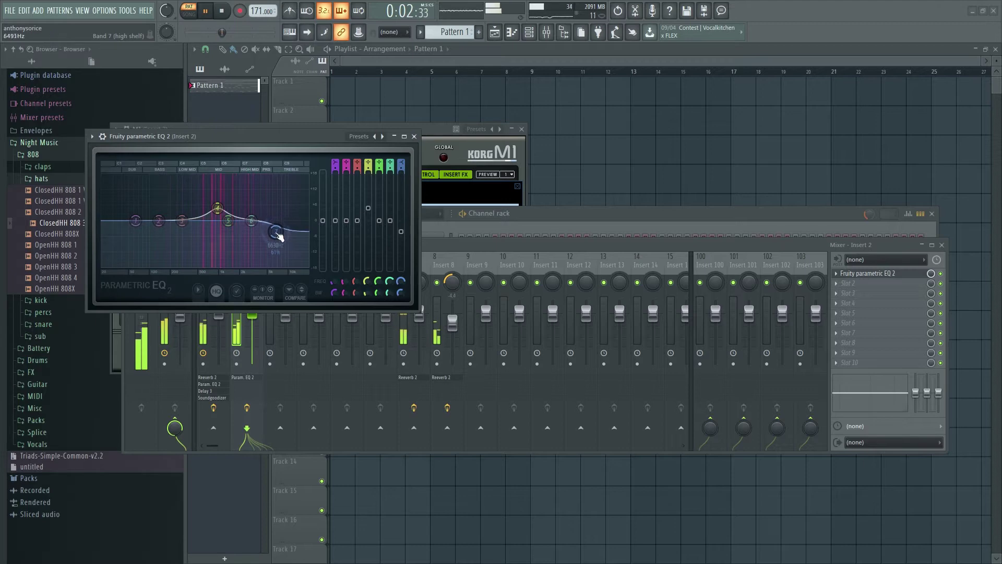
pyautogui.click(414, 136)
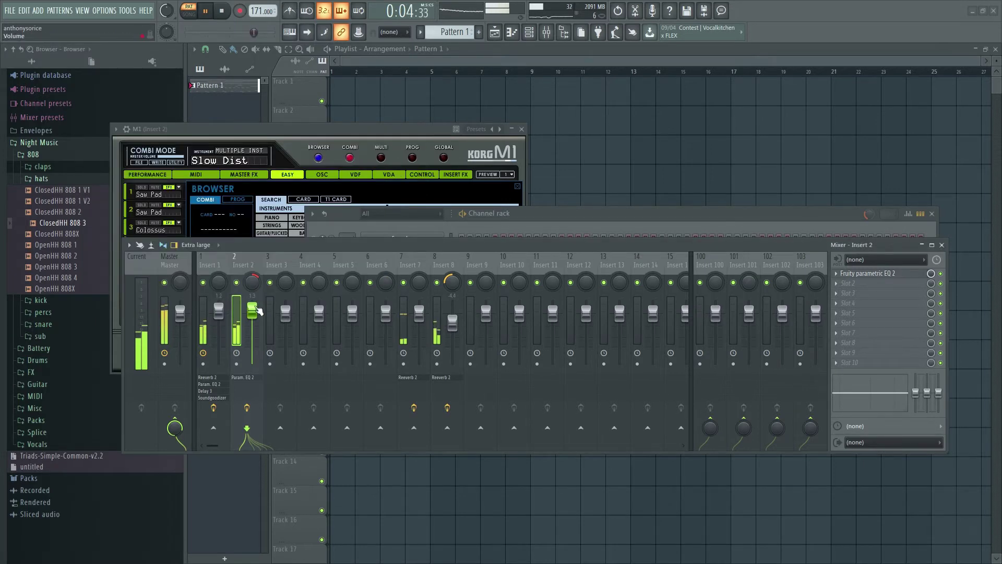
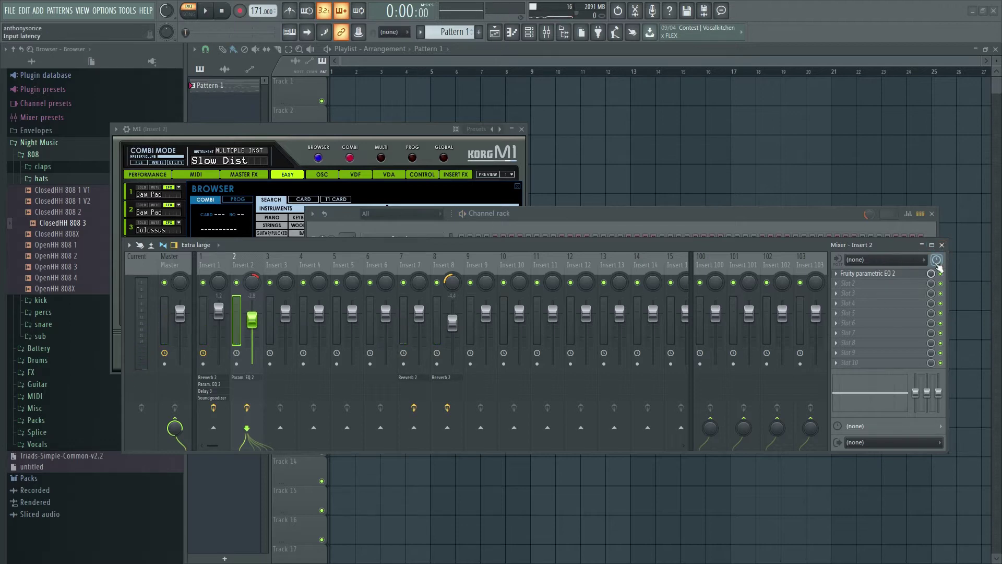
# Lower the Insert 2 fader slightly, close the mixer and audition the beat
pyautogui.click(942, 245)
pyautogui.press('space')
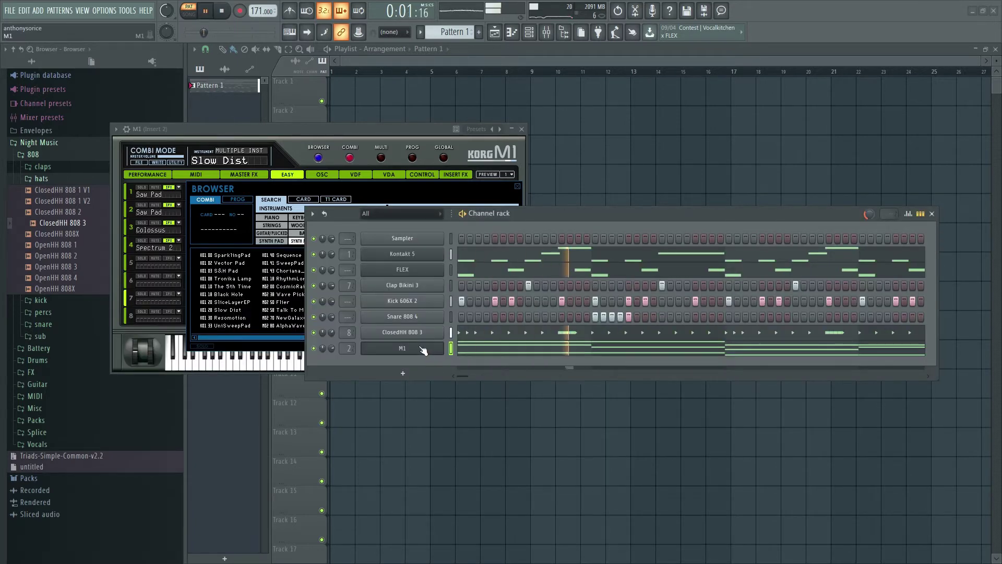
pyautogui.press('space')
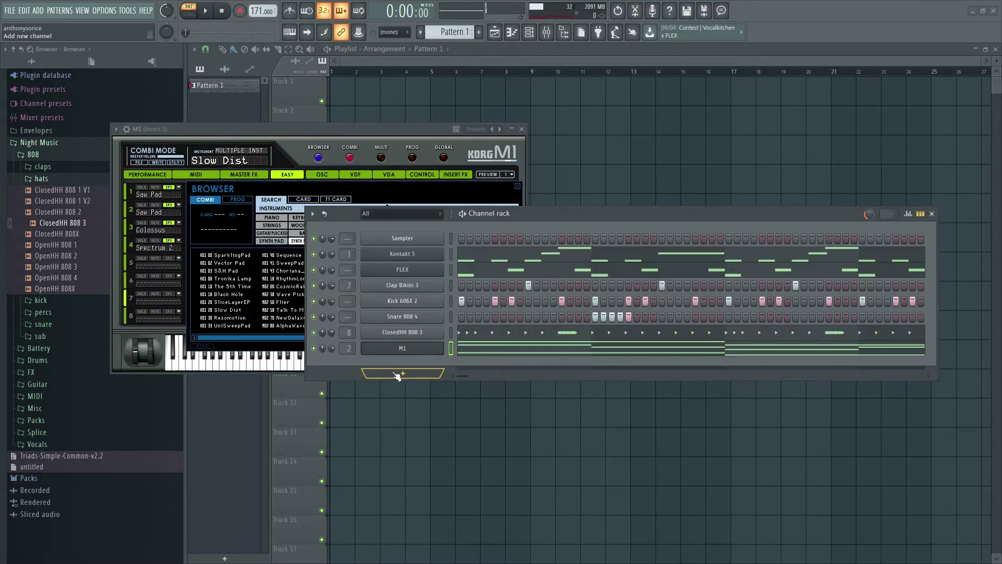
# Add an Omnisphere instrument as a new channel
pyautogui.click(396, 375)
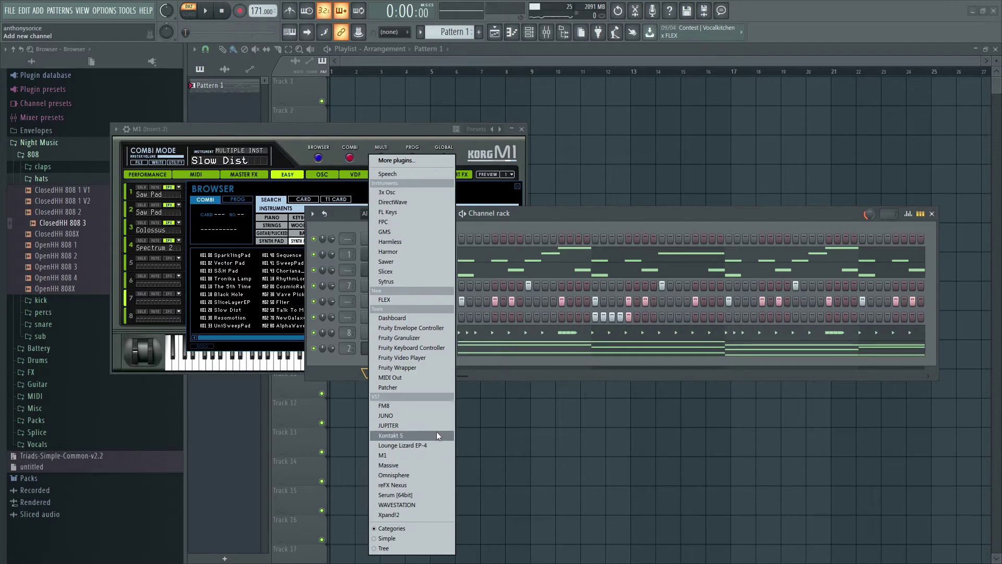
pyautogui.click(402, 475)
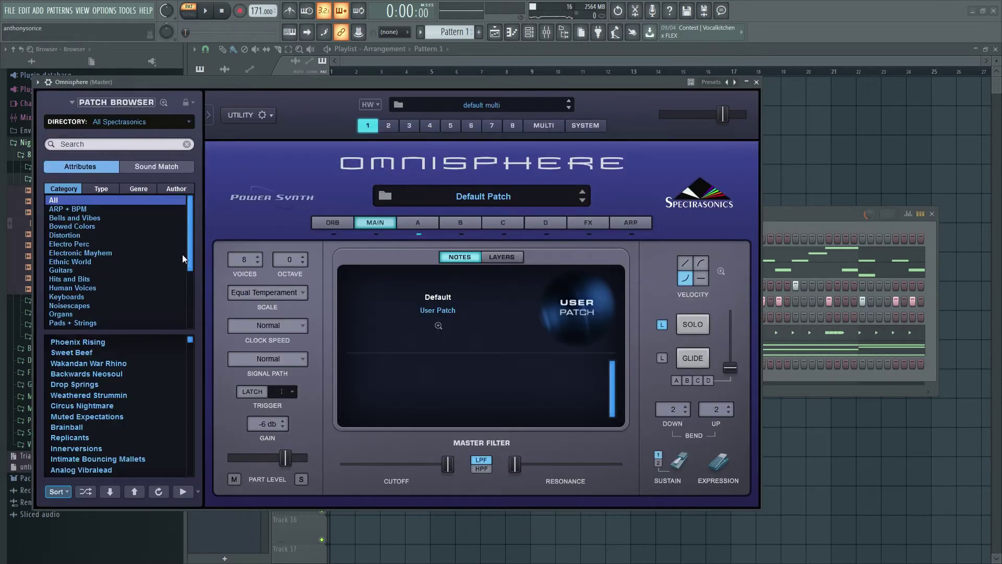
# Browse Omnisphere's patch categories, viewing Noisescapes and Synth Bass before returning to All
pyautogui.moveTo(191, 242); pyautogui.dragTo(189, 200)
pyautogui.moveTo(193, 294); pyautogui.dragTo(190, 274)
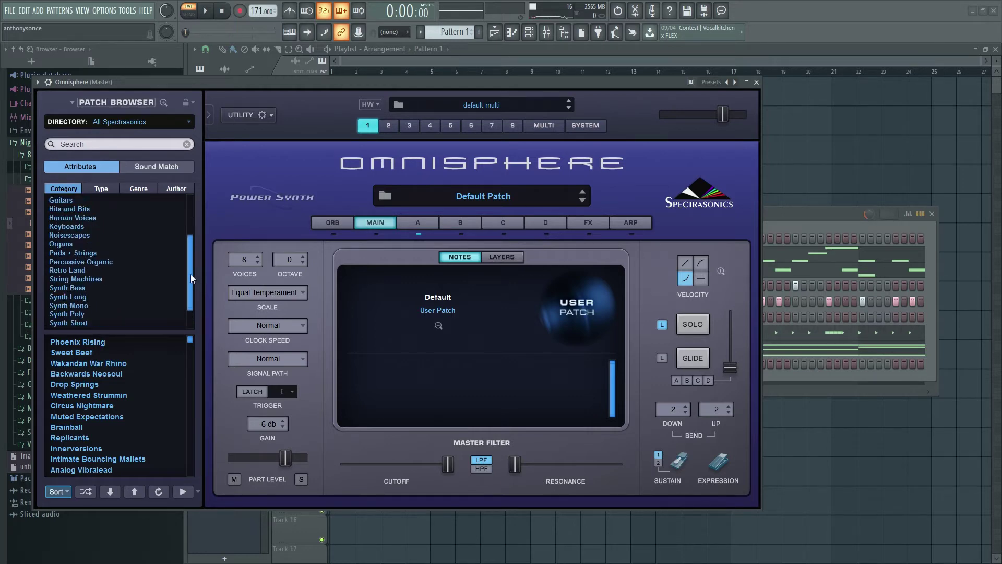
pyautogui.click(90, 236)
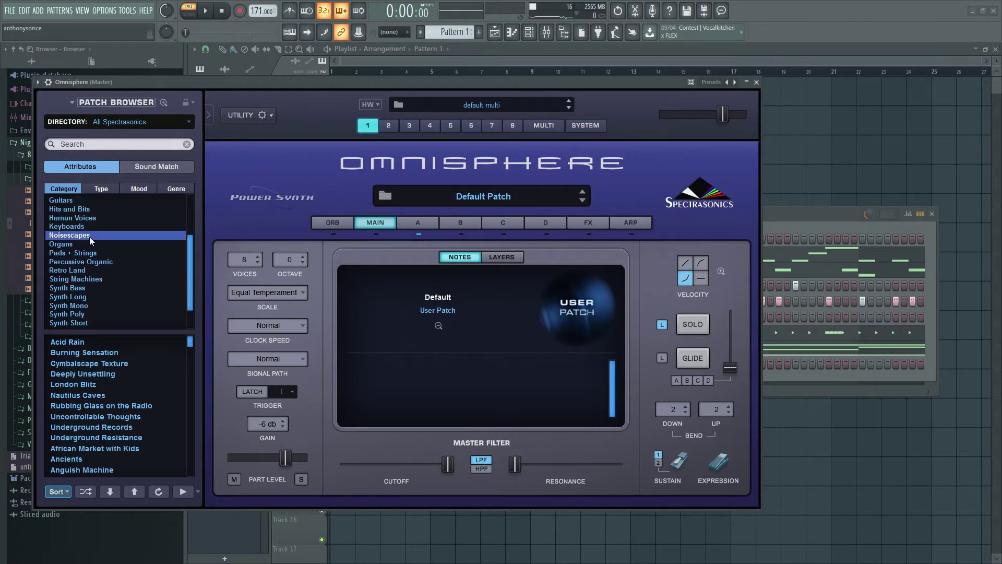
pyautogui.moveTo(188, 296)
pyautogui.mouseDown()
pyautogui.moveTo(187, 306)
pyautogui.moveTo(188, 245)
pyautogui.moveTo(183, 300)
pyautogui.mouseUp()
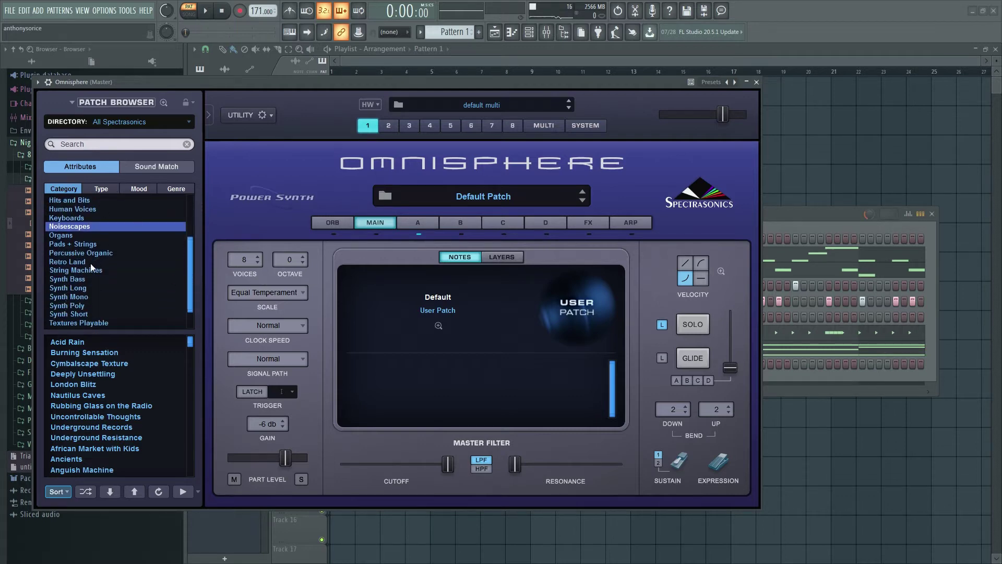
pyautogui.click(83, 281)
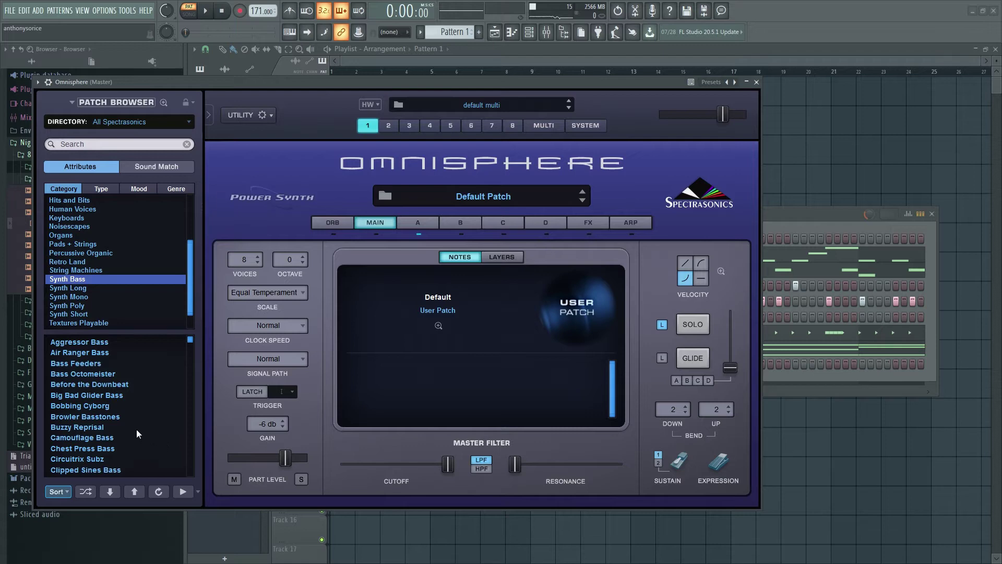
pyautogui.moveTo(189, 340)
pyautogui.mouseDown()
pyautogui.moveTo(187, 350)
pyautogui.moveTo(187, 335)
pyautogui.mouseUp()
pyautogui.moveTo(186, 277); pyautogui.dragTo(187, 220)
pyautogui.click(61, 200)
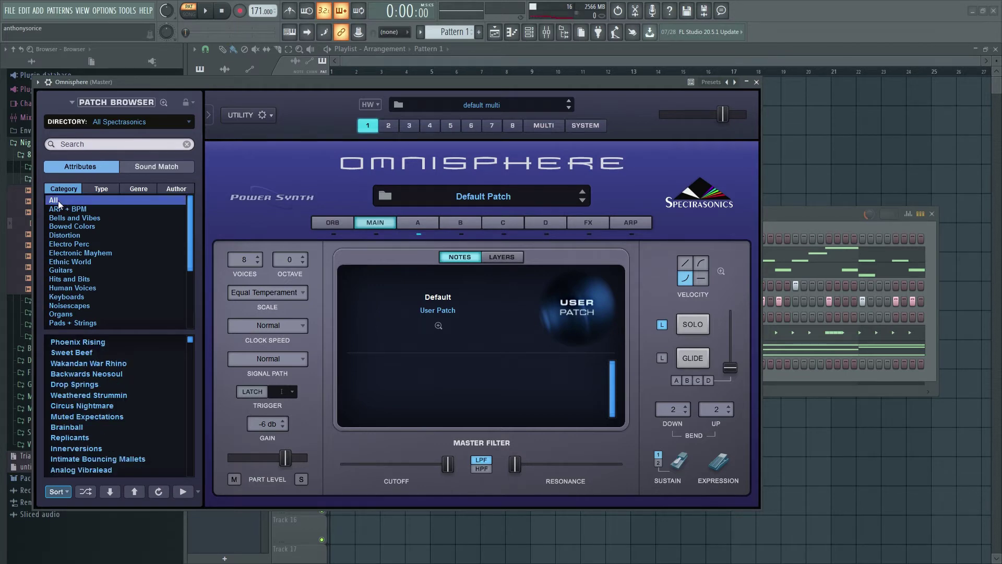
# Search Omnisphere's patches for "bass" and look through the matching patches
pyautogui.click(85, 149)
pyautogui.write('bass')
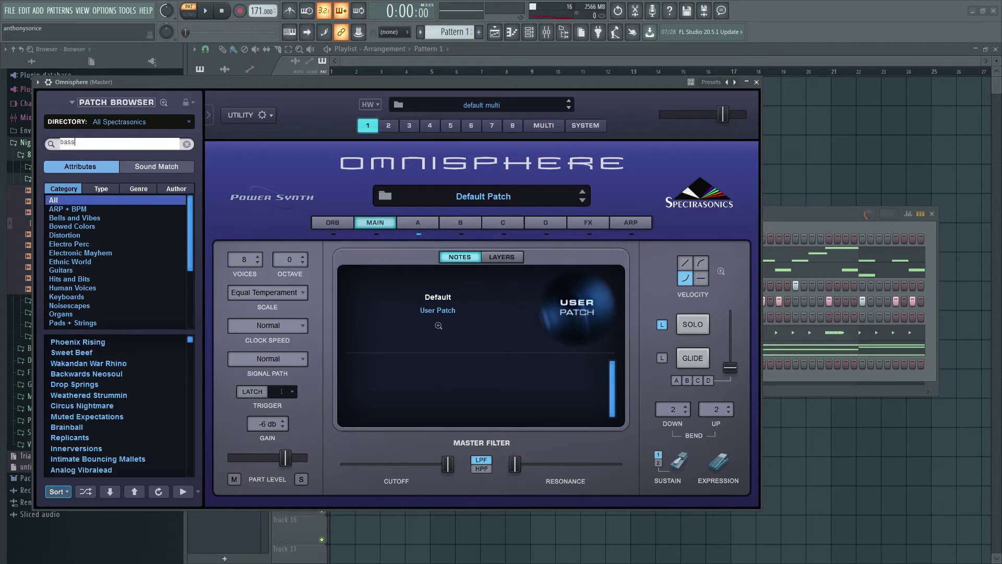
pyautogui.press('Return')
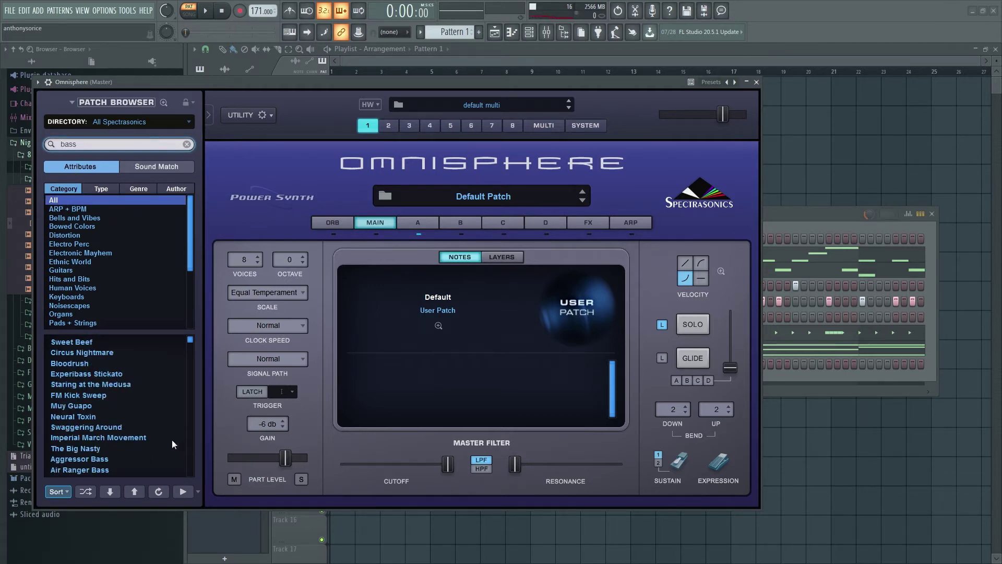
pyautogui.scroll(-10, 150, 427)
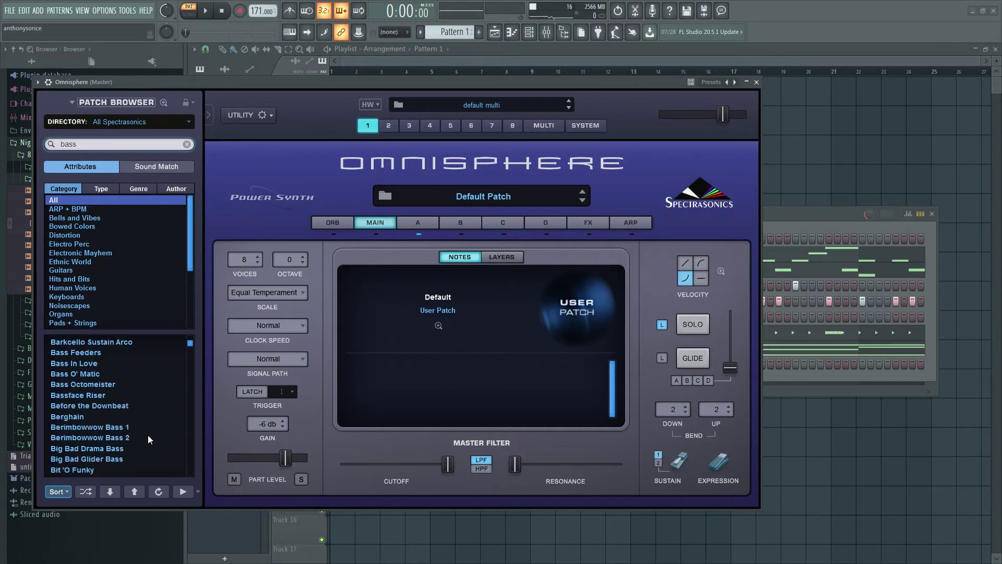
pyautogui.scroll(-4, 148, 435)
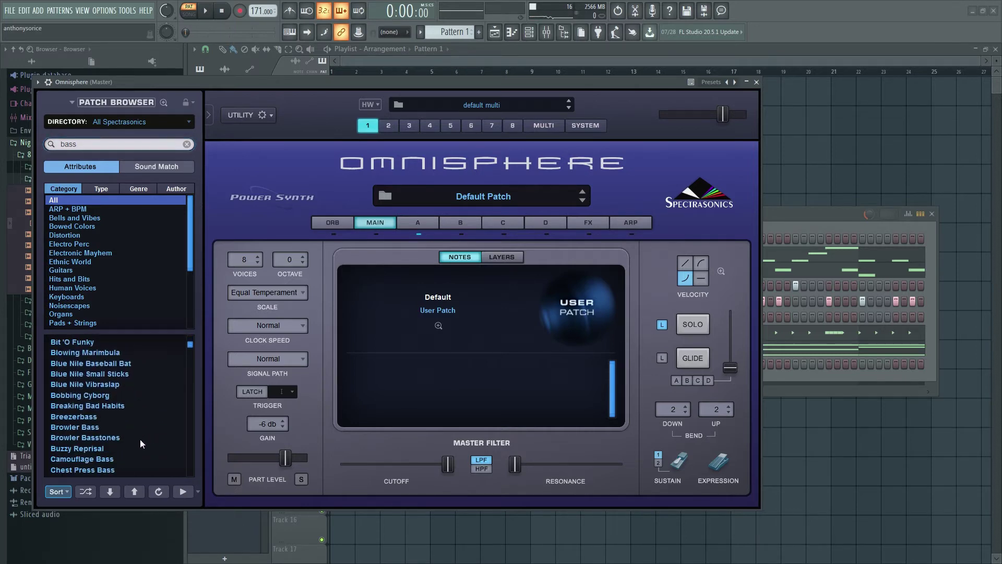
# Try the Buzzy Reprisal patch with its master filter cutoff lowered to 7.523 kHz
pyautogui.click(96, 449)
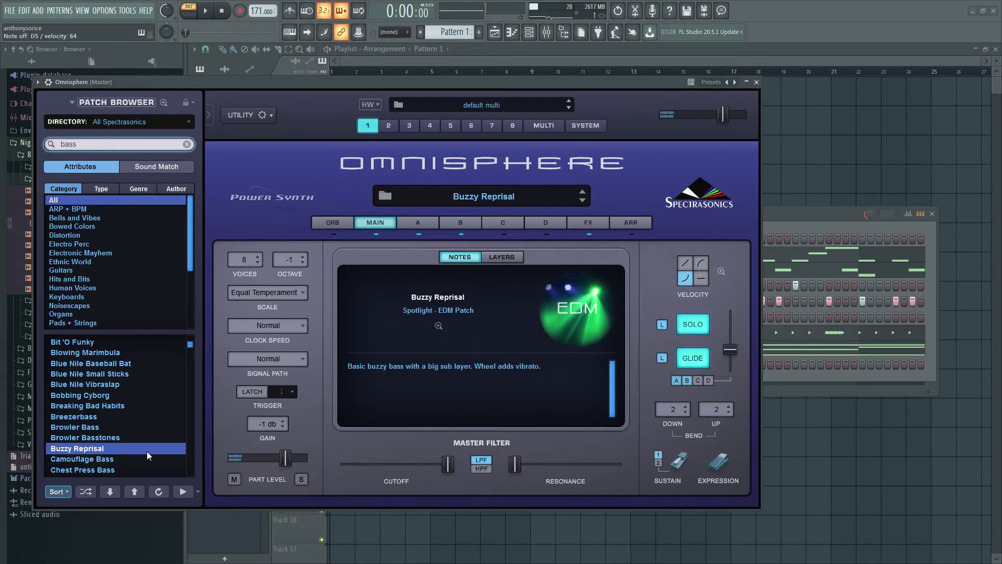
pyautogui.moveTo(448, 464); pyautogui.dragTo(435, 470)
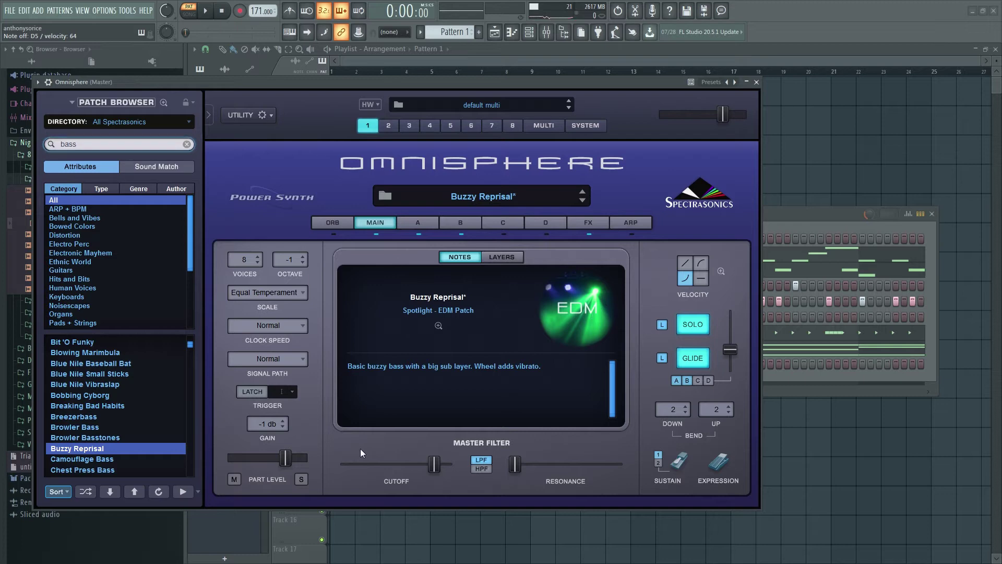
pyautogui.moveTo(439, 469); pyautogui.dragTo(425, 471)
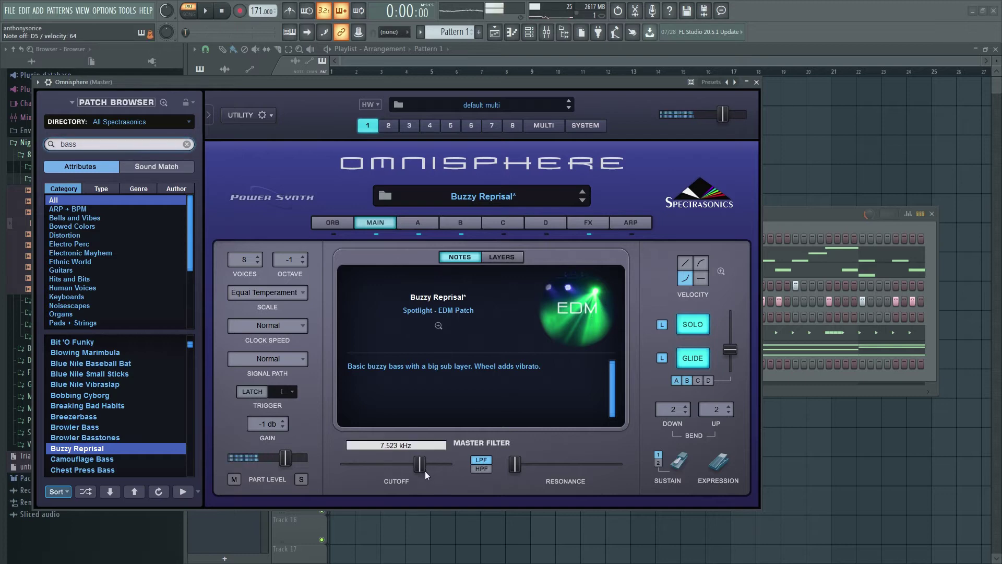
# Load the Browler Basstones patch in Omnisphere
pyautogui.click(98, 435)
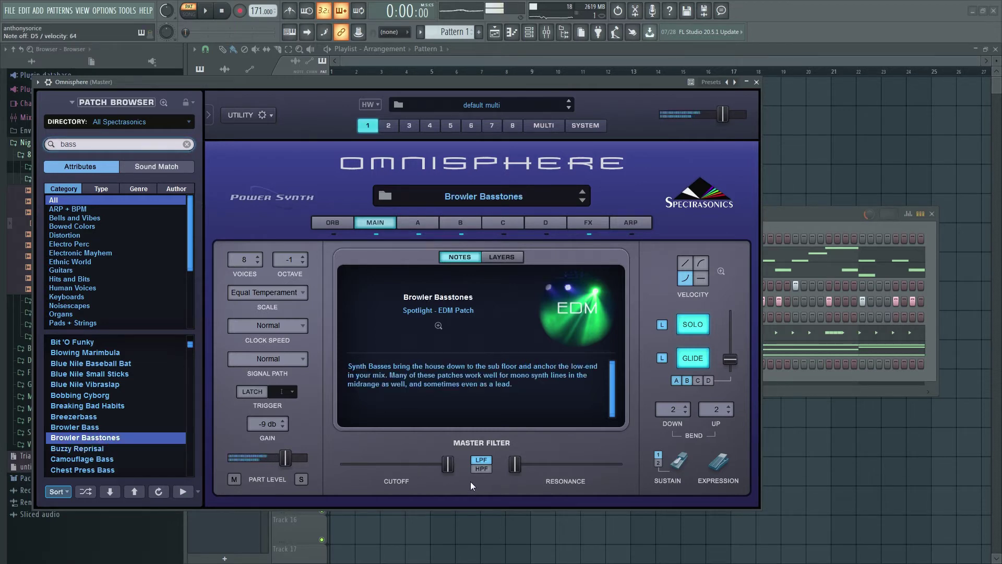
# Try the Browler Basstones and Browler Bass patches in Omnisphere with the master filter cutoff lowered
pyautogui.moveTo(446, 470); pyautogui.dragTo(431, 471)
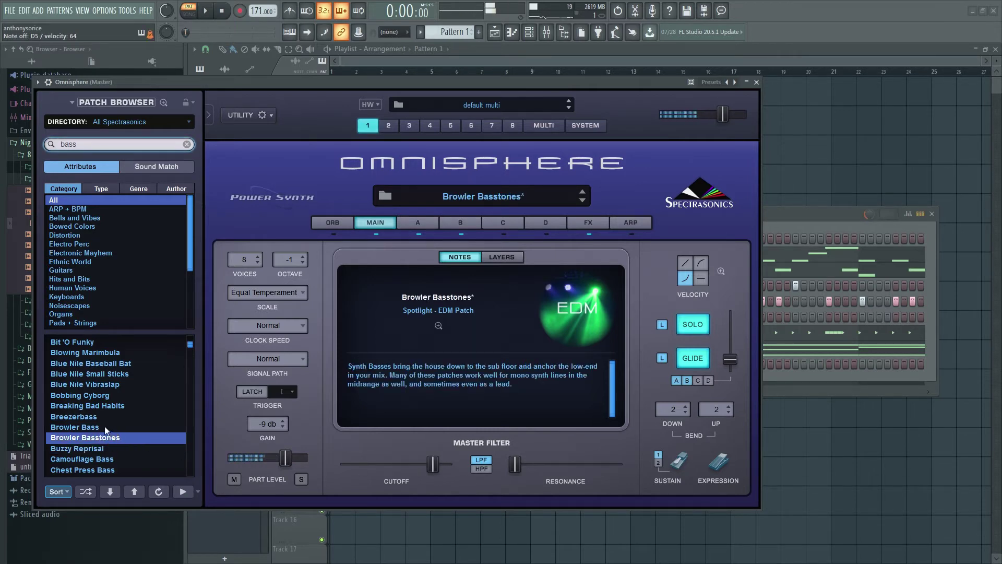
pyautogui.click(103, 428)
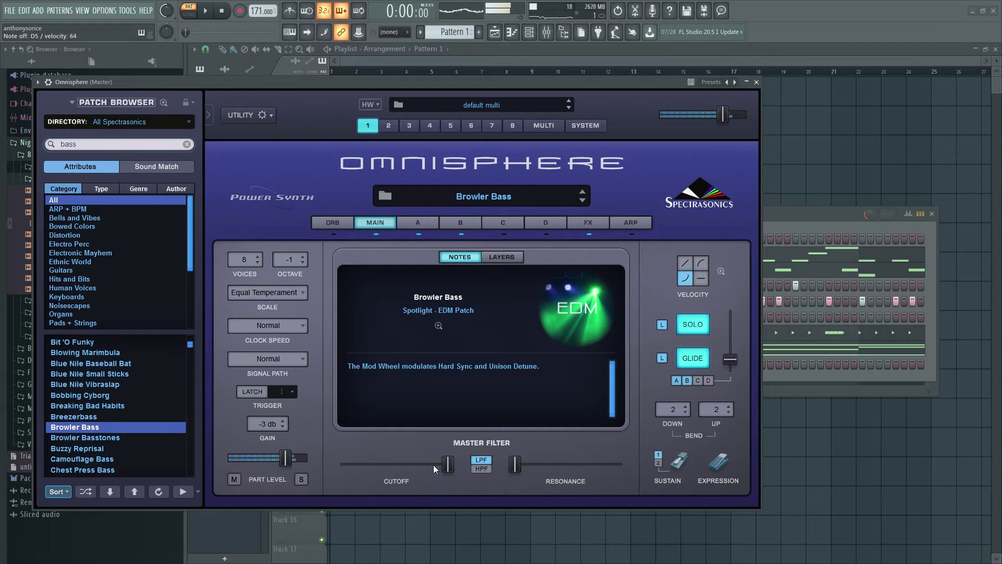
pyautogui.moveTo(436, 468); pyautogui.dragTo(423, 470)
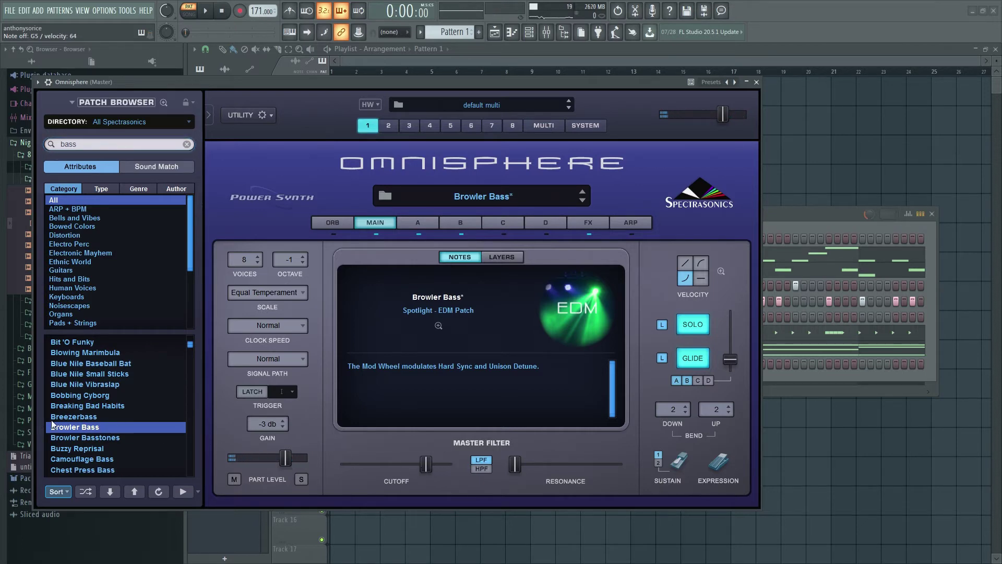
# Load the Breezerbass patch in Omnisphere and lower its master filter cutoff
pyautogui.click(134, 418)
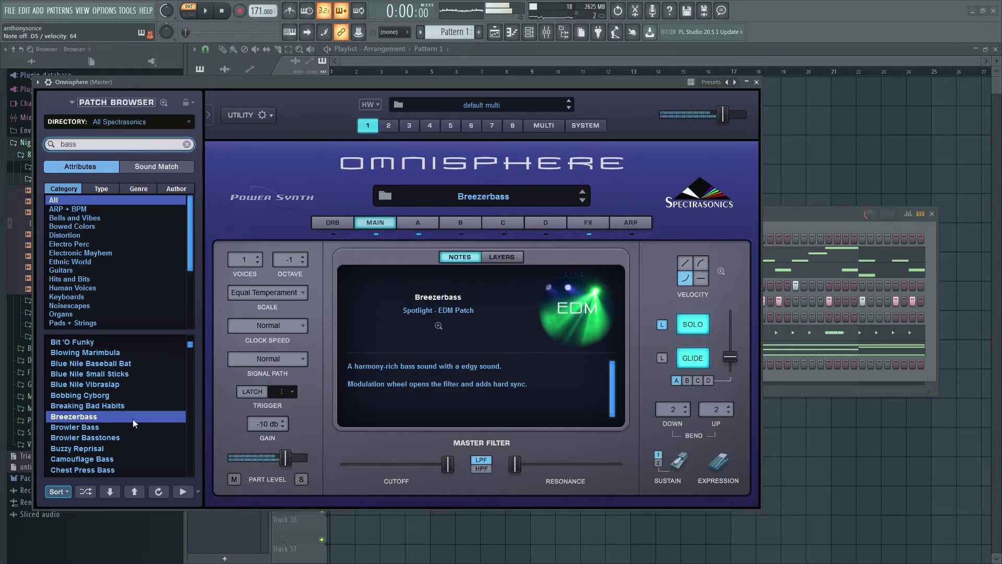
pyautogui.moveTo(448, 468); pyautogui.dragTo(426, 469)
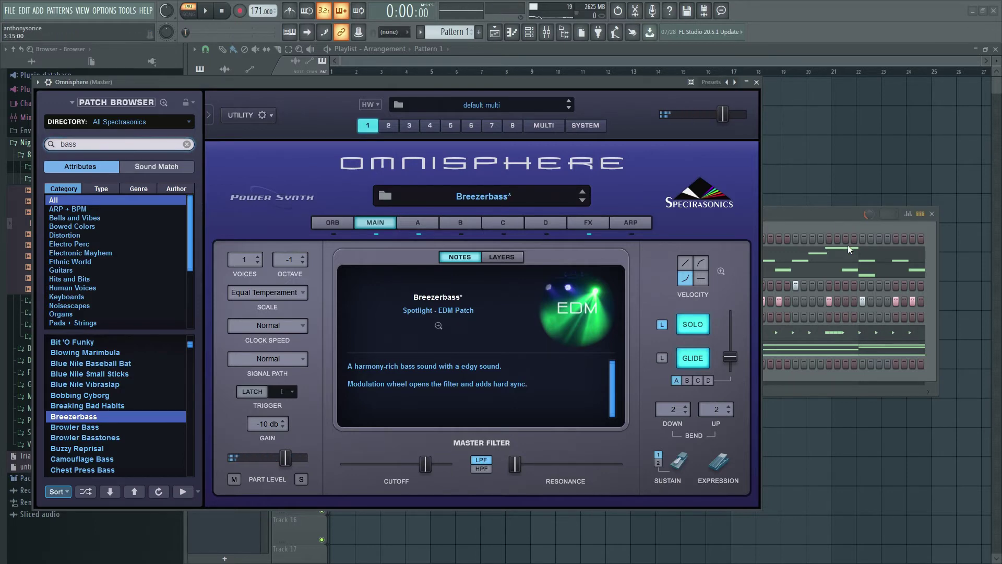
# Open Omnisphere's piano roll, add a one-bar C6 note in bar 1 and play it back
pyautogui.press('F6')
pyautogui.rightClick(418, 364)
pyautogui.click(470, 364)
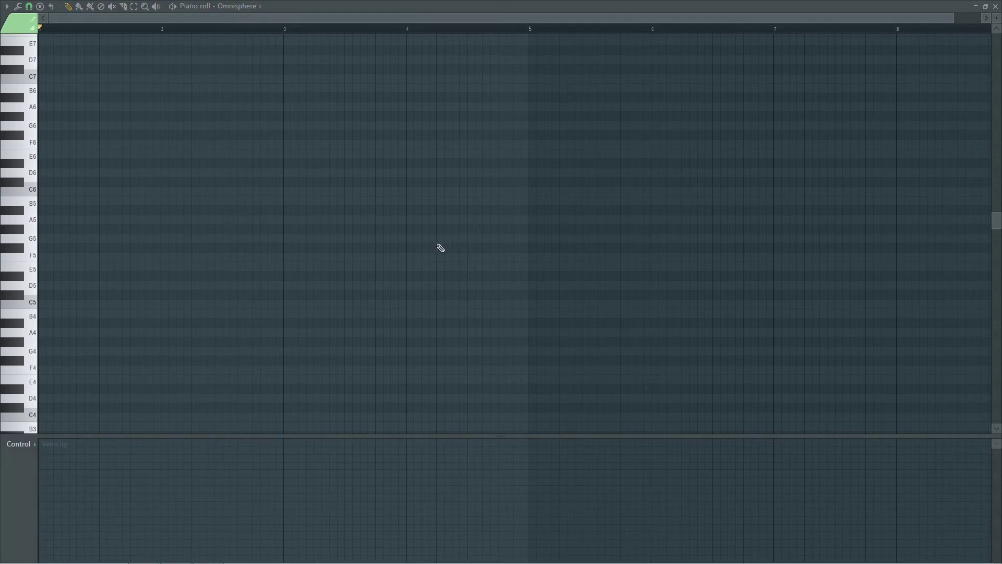
pyautogui.click(51, 191)
pyautogui.moveTo(79, 190); pyautogui.dragTo(71, 191)
pyautogui.press('space')
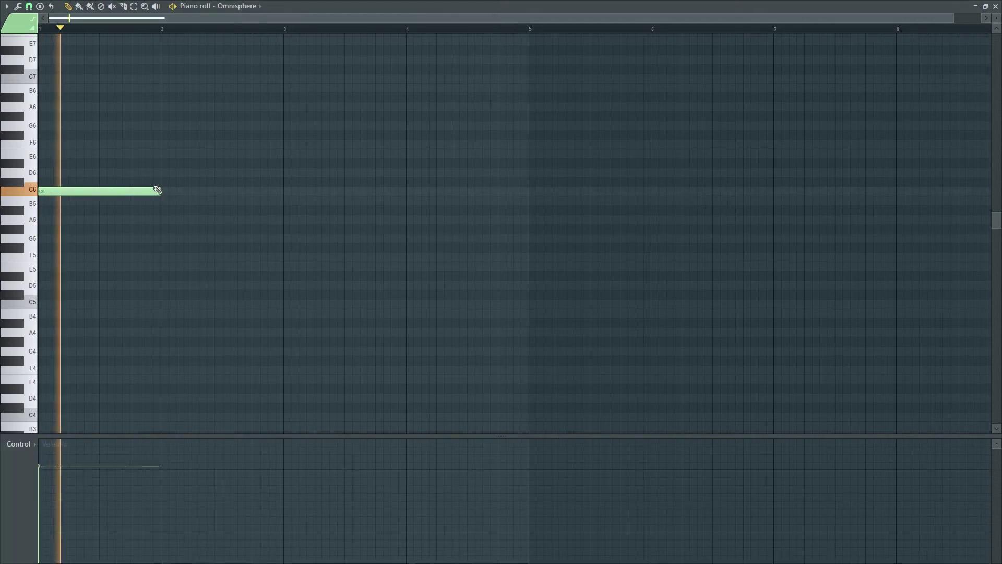
pyautogui.press('space')
pyautogui.press('space')
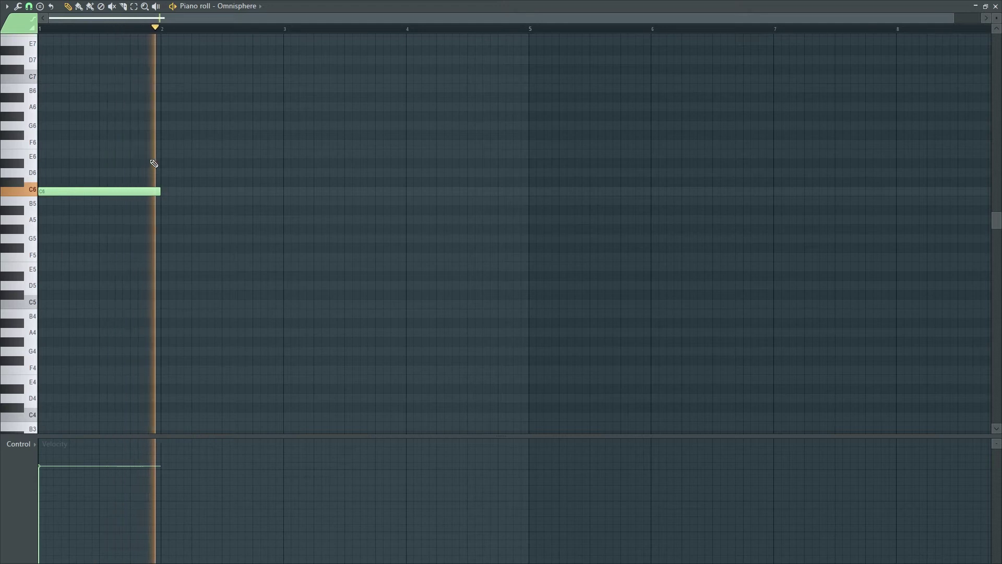
# Add one-bar bass notes for Omnisphere at E6 in bar 2, A5 in bar 3 and F6 in bar 4
pyautogui.click(172, 154)
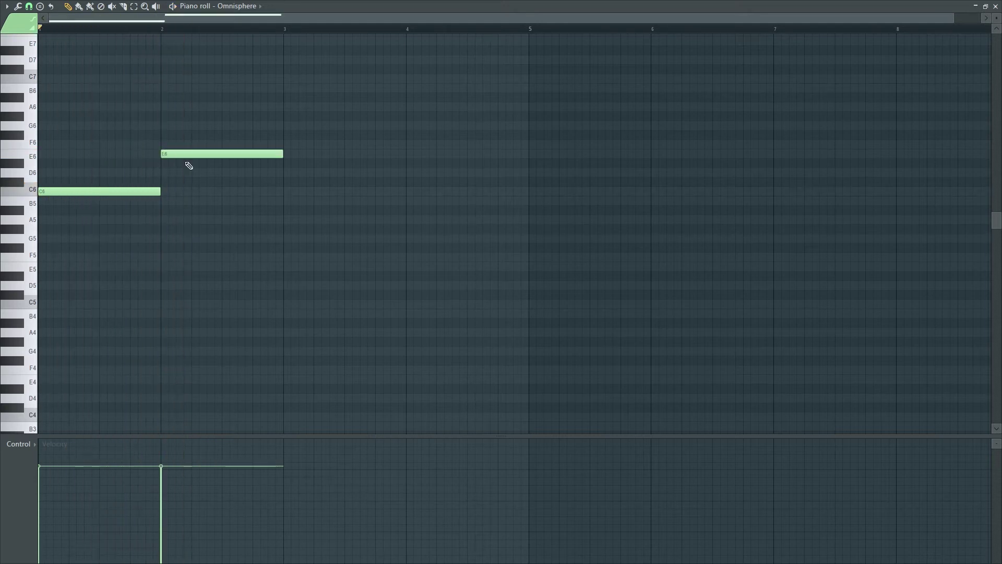
pyautogui.click(285, 220)
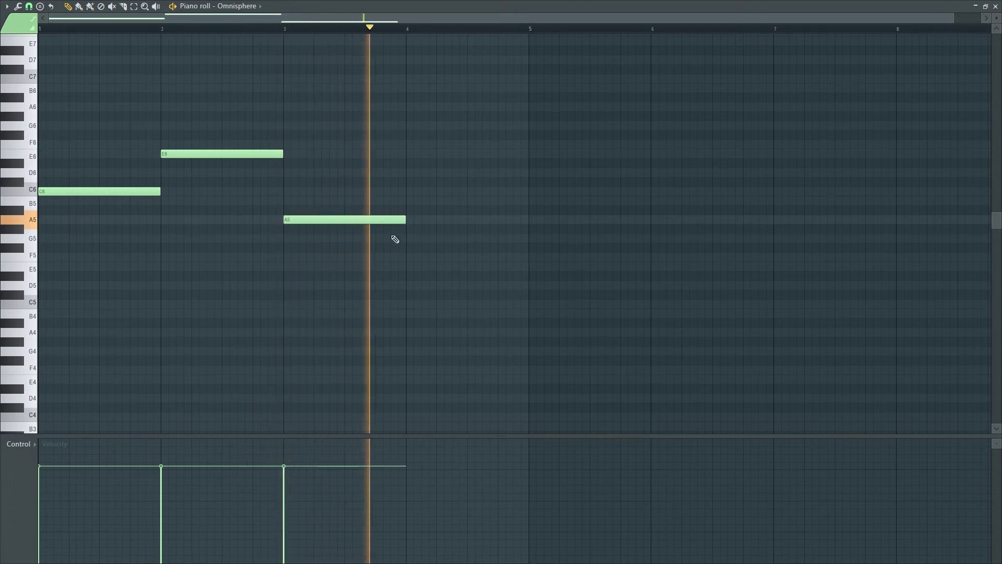
pyautogui.click(408, 126)
pyautogui.moveTo(429, 123)
pyautogui.mouseDown()
pyautogui.moveTo(434, 150)
pyautogui.moveTo(409, 143)
pyautogui.moveTo(444, 133)
pyautogui.mouseUp()
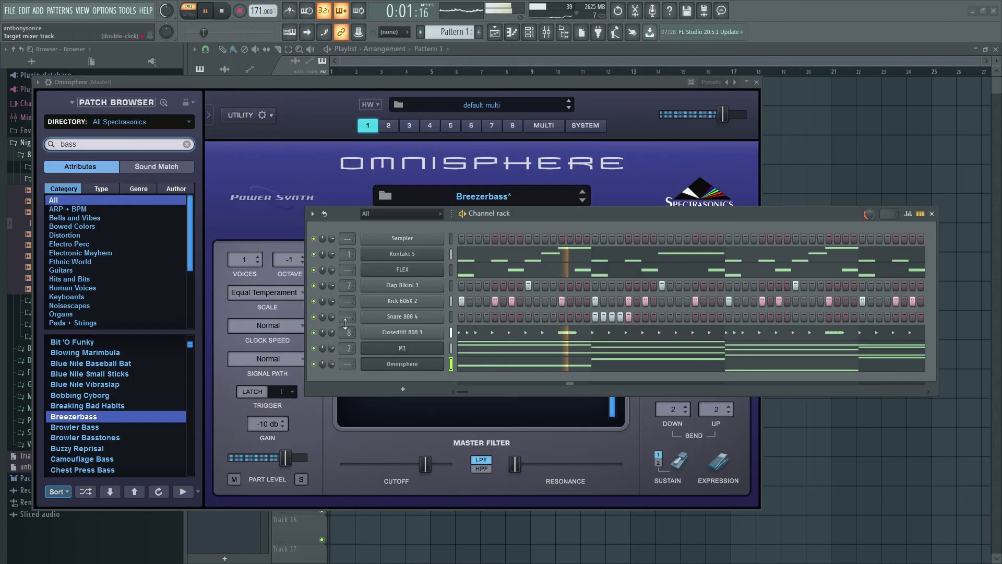
# Route the Omnisphere channel to mixer track 3 and lower that track's volume
pyautogui.moveTo(349, 364); pyautogui.dragTo(349, 359)
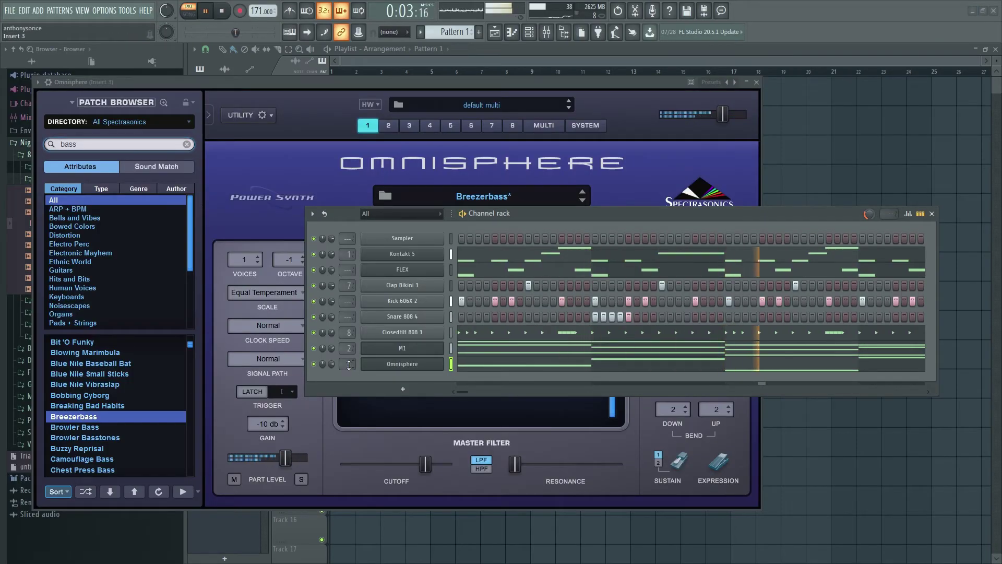
pyautogui.press('F9')
pyautogui.moveTo(285, 313); pyautogui.dragTo(286, 331)
pyautogui.click(560, 213)
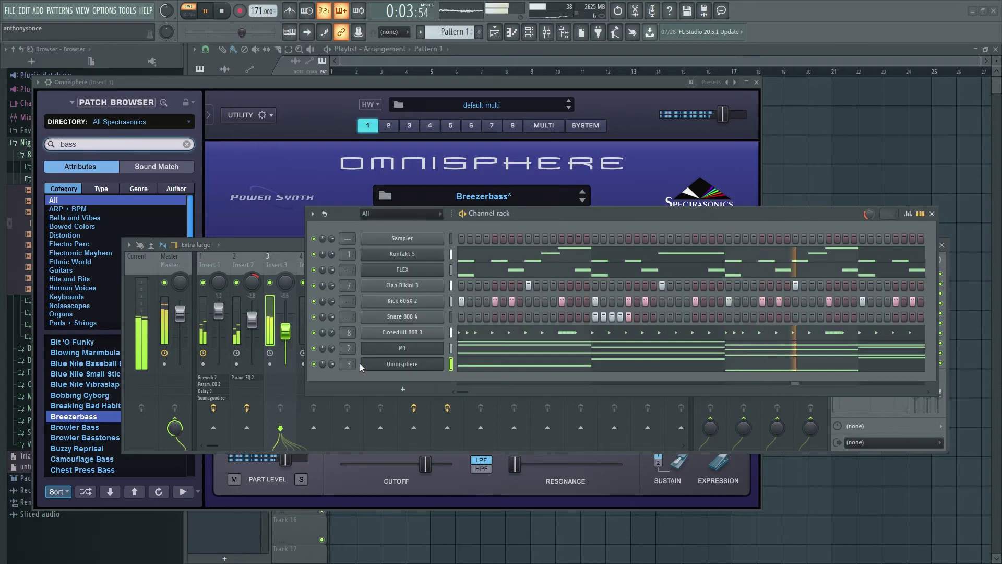
# Try Omnisphere's bar 3 note at C6 and A#5 in the piano roll, and move it back to A5
pyautogui.rightClick(409, 361)
pyautogui.click(465, 368)
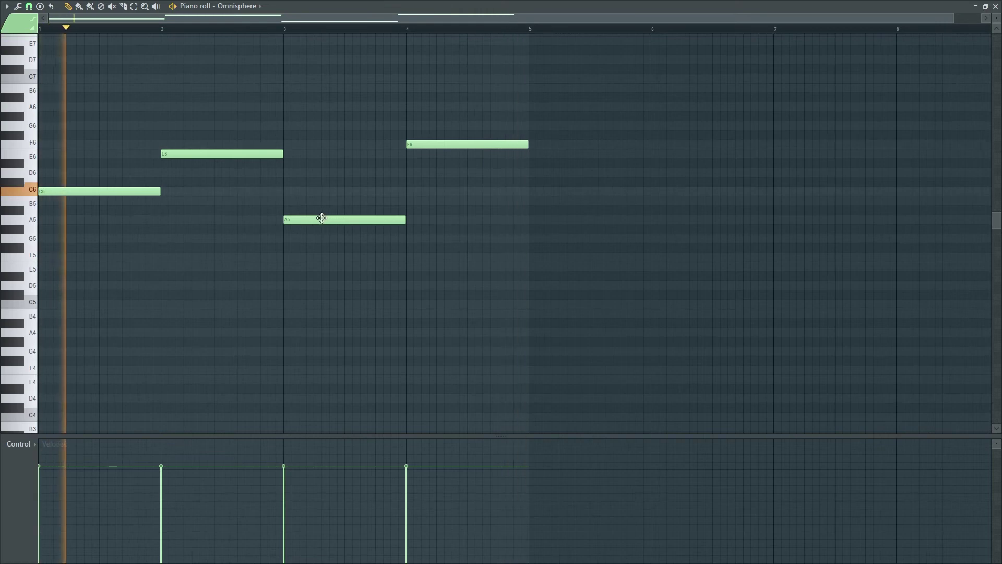
pyautogui.moveTo(320, 218); pyautogui.dragTo(316, 188)
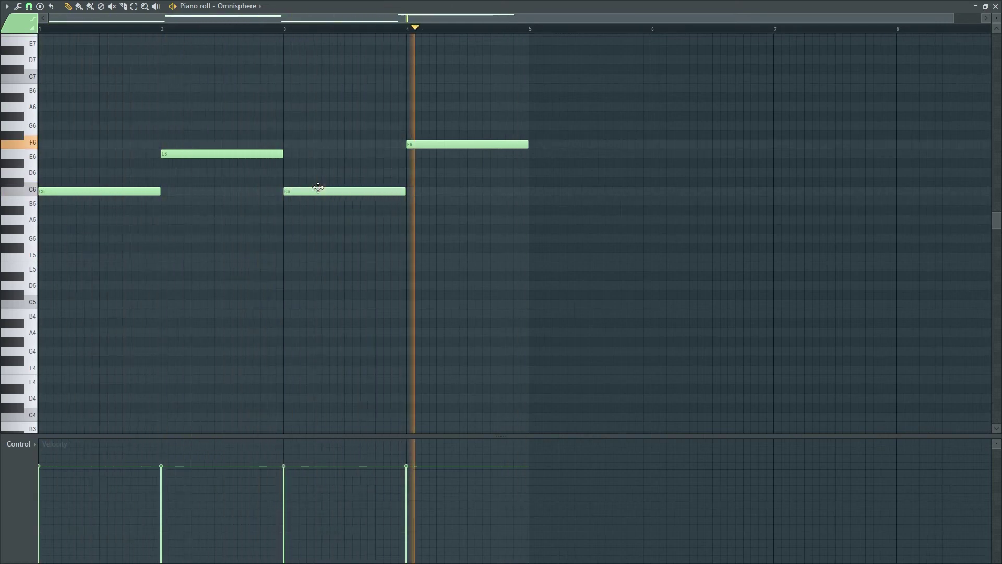
pyautogui.moveTo(316, 188)
pyautogui.mouseDown()
pyautogui.moveTo(315, 219)
pyautogui.moveTo(314, 208)
pyautogui.mouseUp()
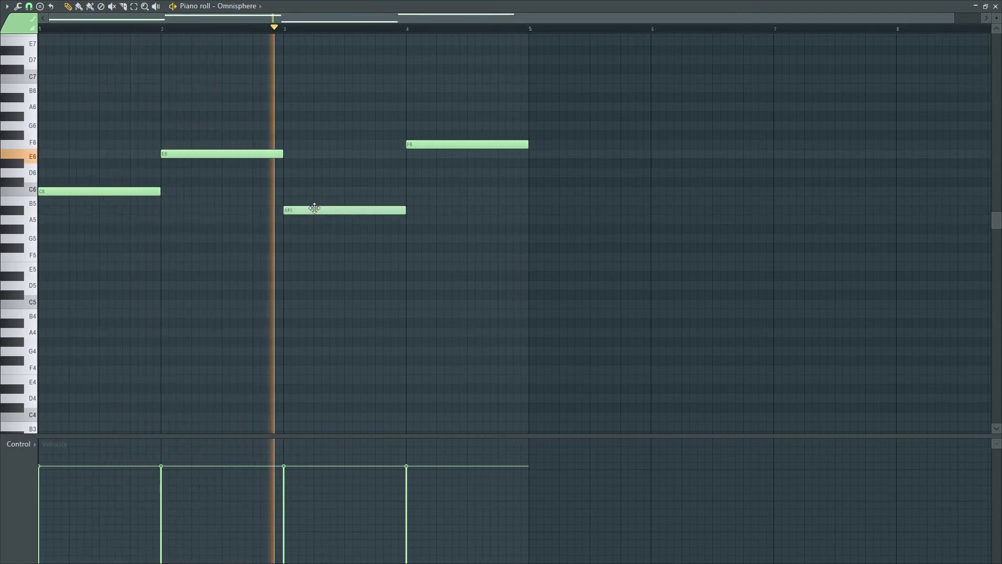
pyautogui.moveTo(314, 208); pyautogui.dragTo(314, 219)
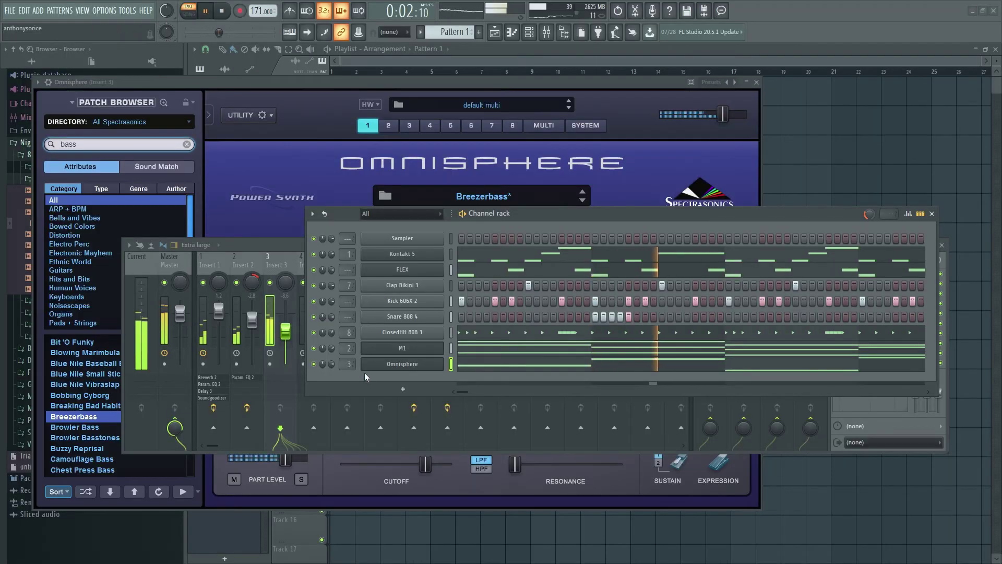
# Pan Omnisphere's mixer track slightly off-centre, lower its volume to about -7.8 dB and close the mixer
pyautogui.moveTo(285, 332); pyautogui.dragTo(286, 337)
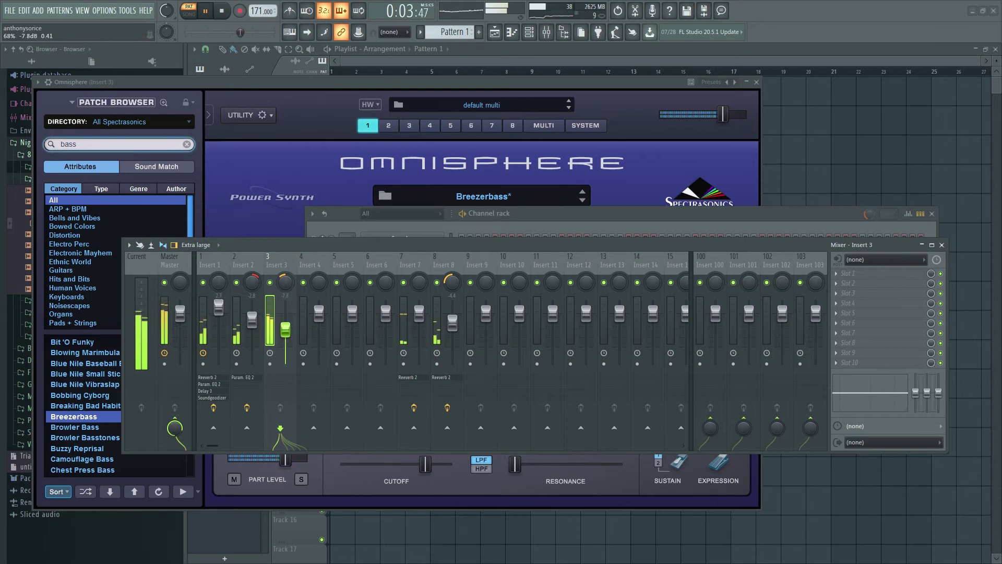
pyautogui.click(943, 246)
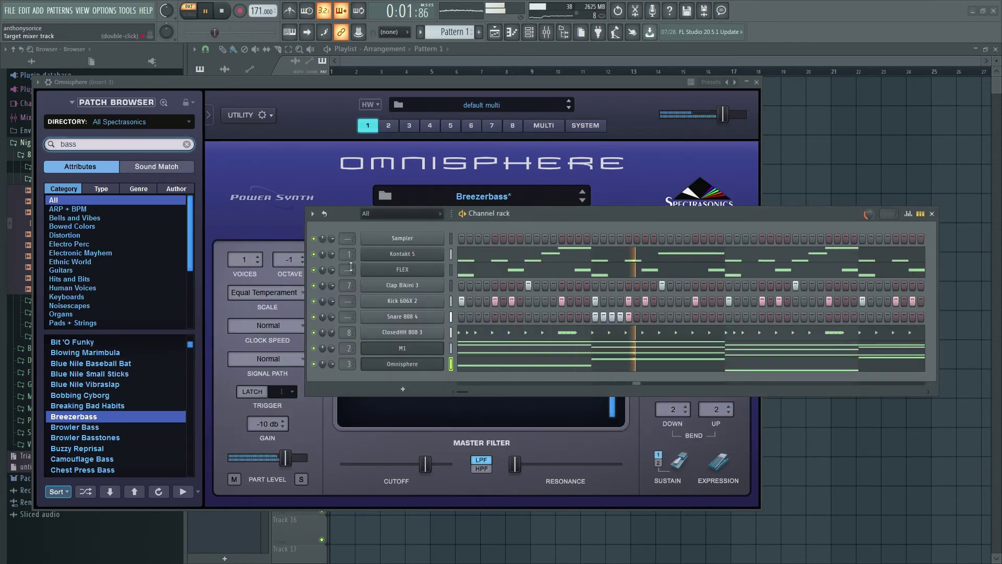
# Close the Omnisphere and M1 plugin windows and stop the pattern playback
pyautogui.moveTo(337, 301); pyautogui.dragTo(338, 288)
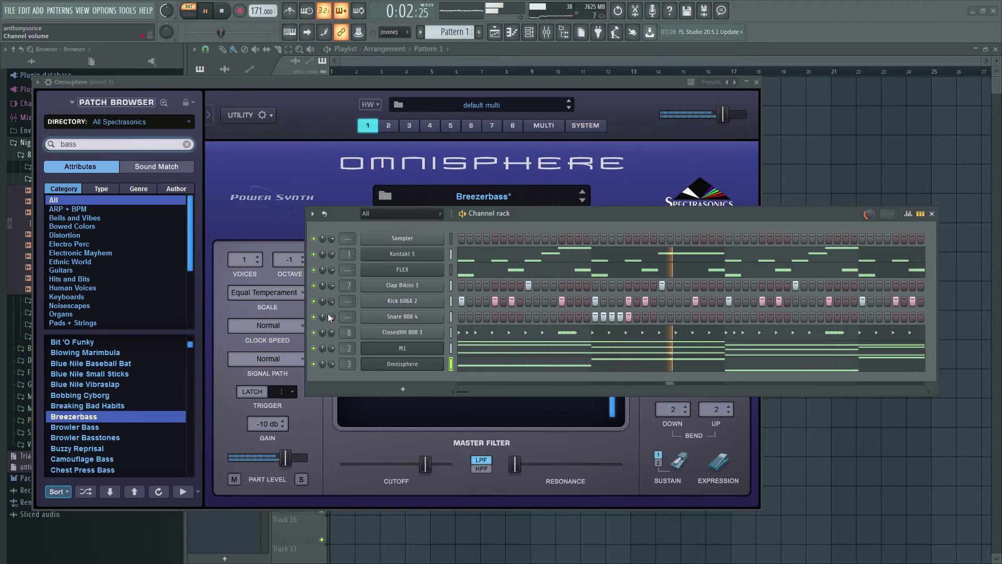
pyautogui.moveTo(350, 364); pyautogui.dragTo(350, 368)
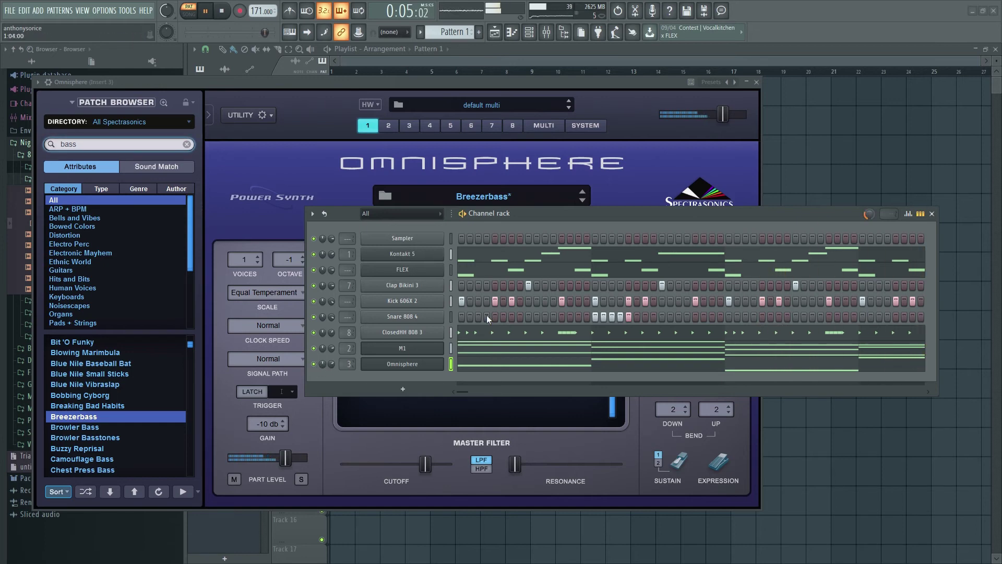
pyautogui.click(757, 82)
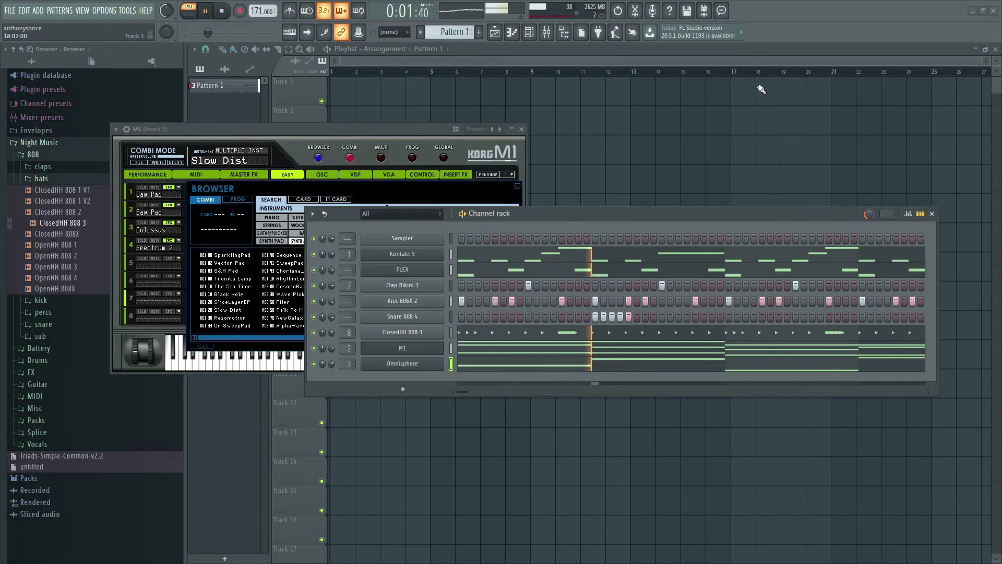
pyautogui.press('Escape')
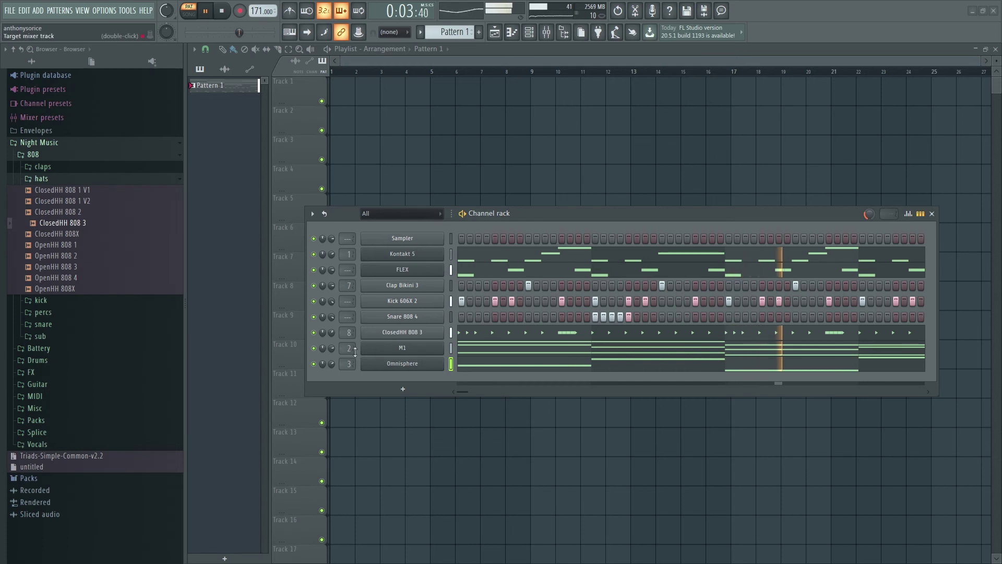
pyautogui.press('space')
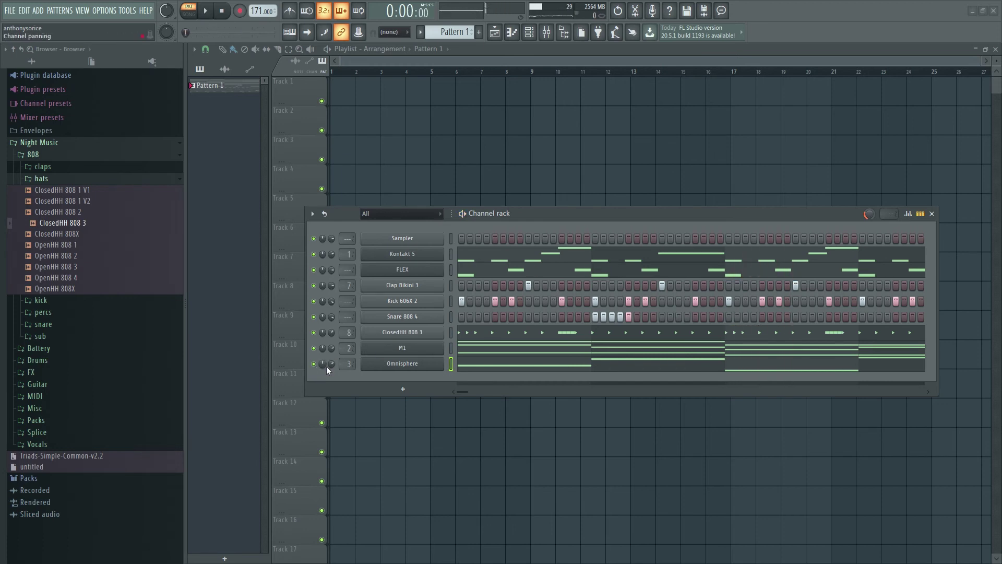
# Lower the Omnisphere channel's volume, and raise its level on mixer track 3 while the pattern plays
pyautogui.moveTo(332, 364); pyautogui.dragTo(331, 376)
pyautogui.press('F9')
pyautogui.press('space')
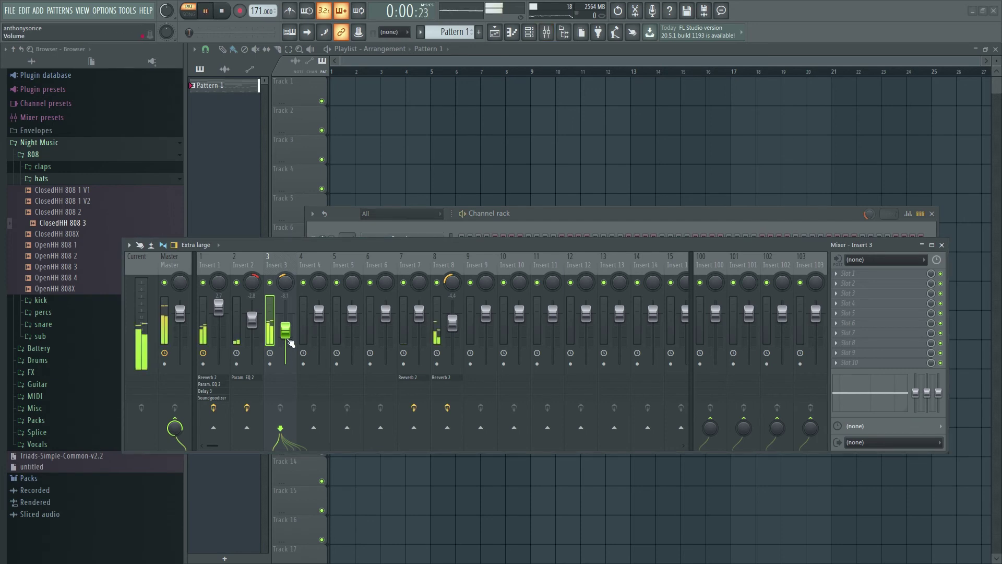
pyautogui.moveTo(285, 334)
pyautogui.mouseDown()
pyautogui.moveTo(286, 365)
pyautogui.moveTo(286, 324)
pyautogui.mouseUp()
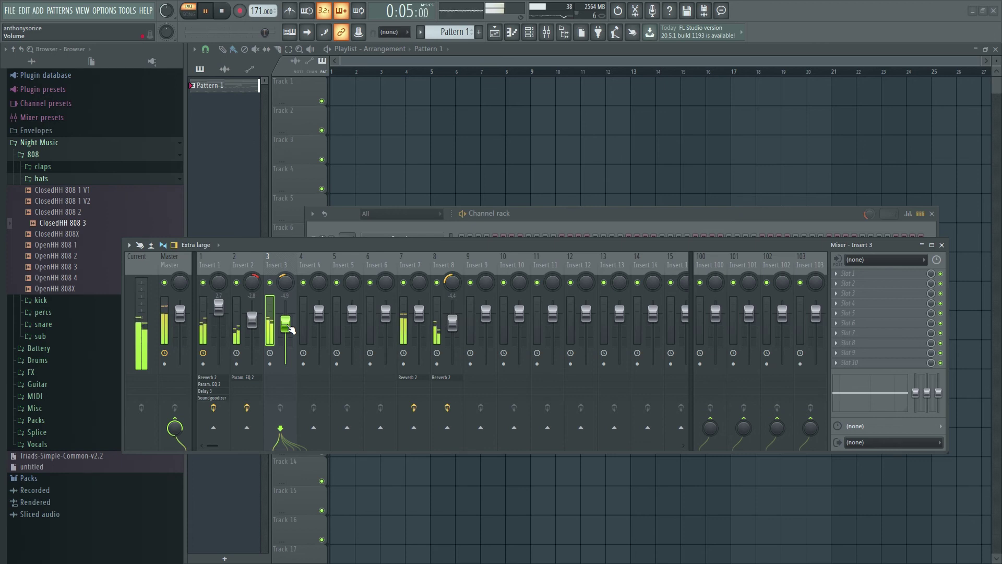
# Move the channel rack higher on the screen, widen it to show more steps and stop playback
pyautogui.moveTo(643, 215); pyautogui.dragTo(607, 170)
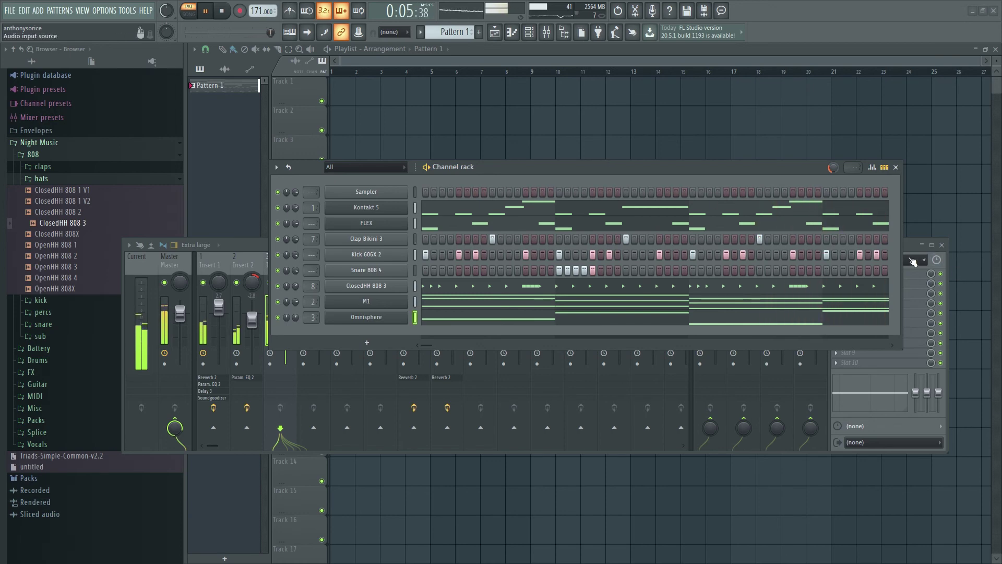
pyautogui.moveTo(900, 254); pyautogui.dragTo(968, 263)
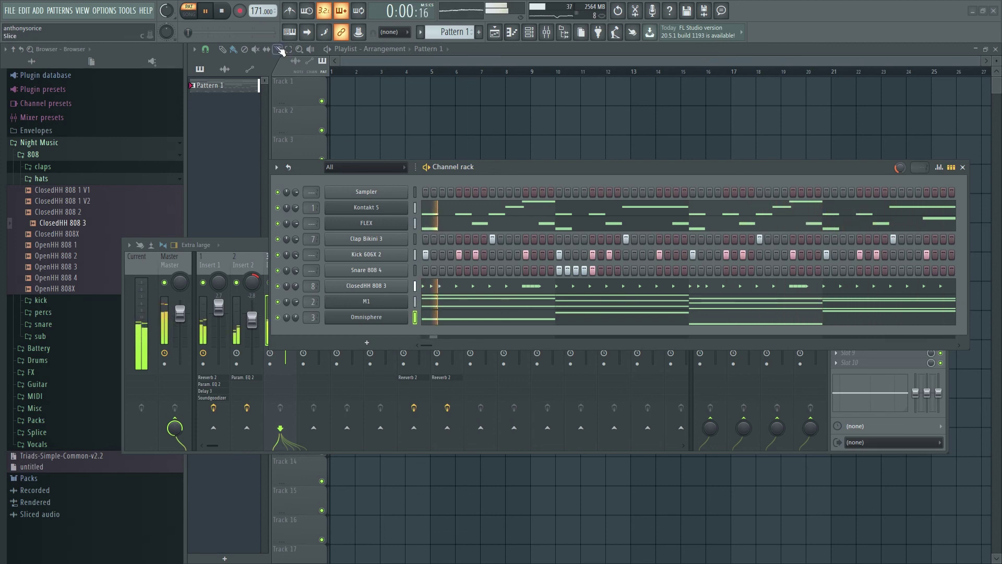
pyautogui.click(223, 16)
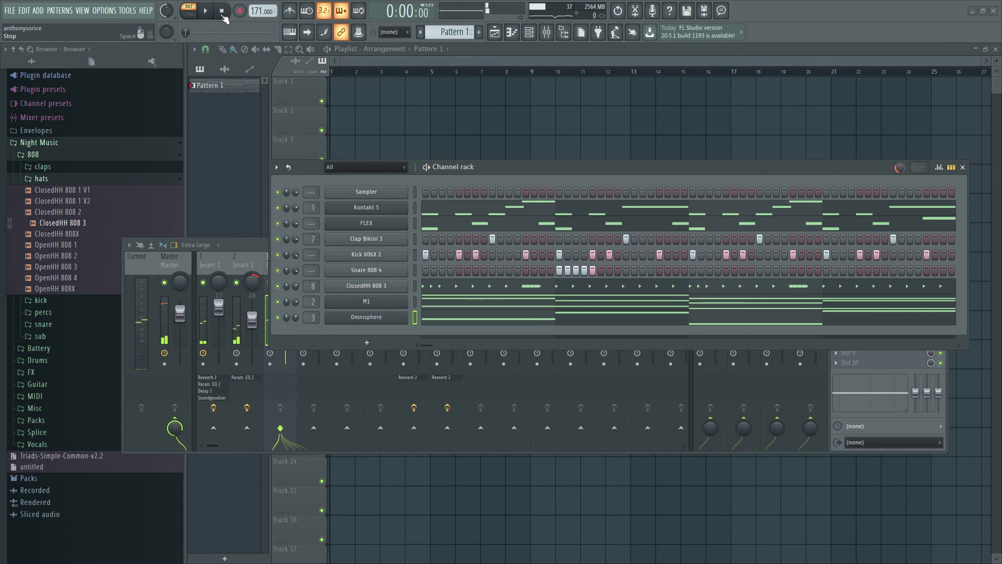